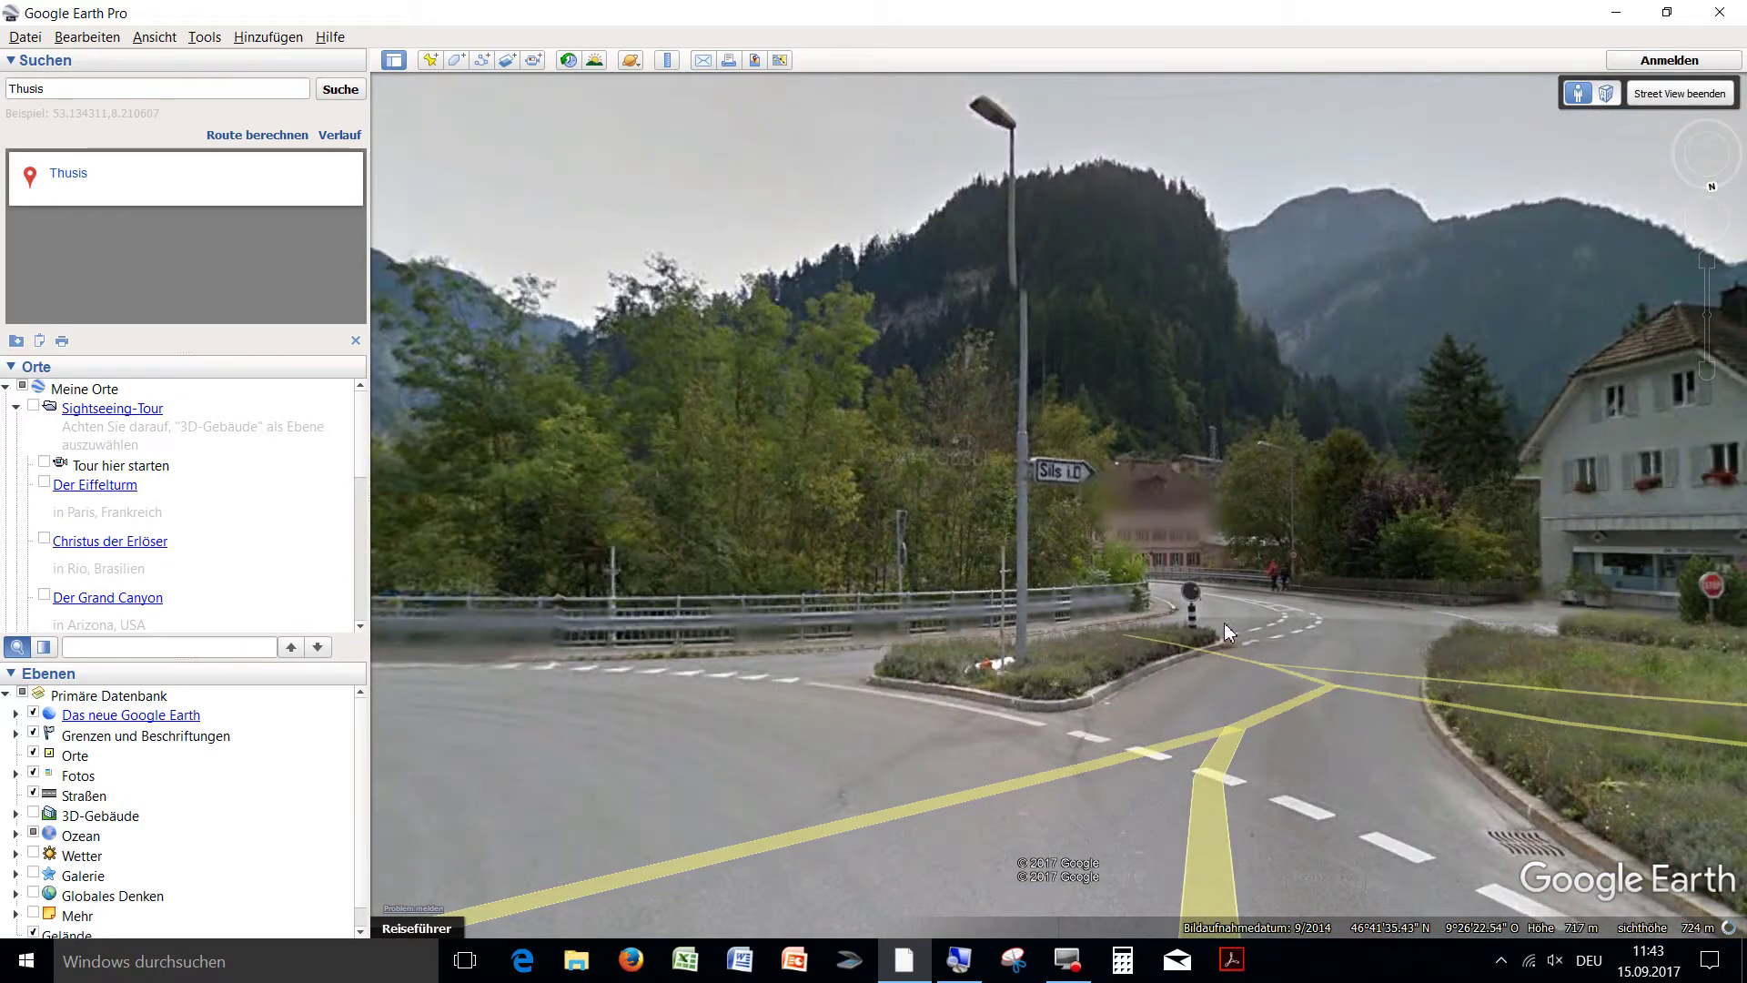
Look around the roads and the roundabout at Thusis in Street View
click(742, 590)
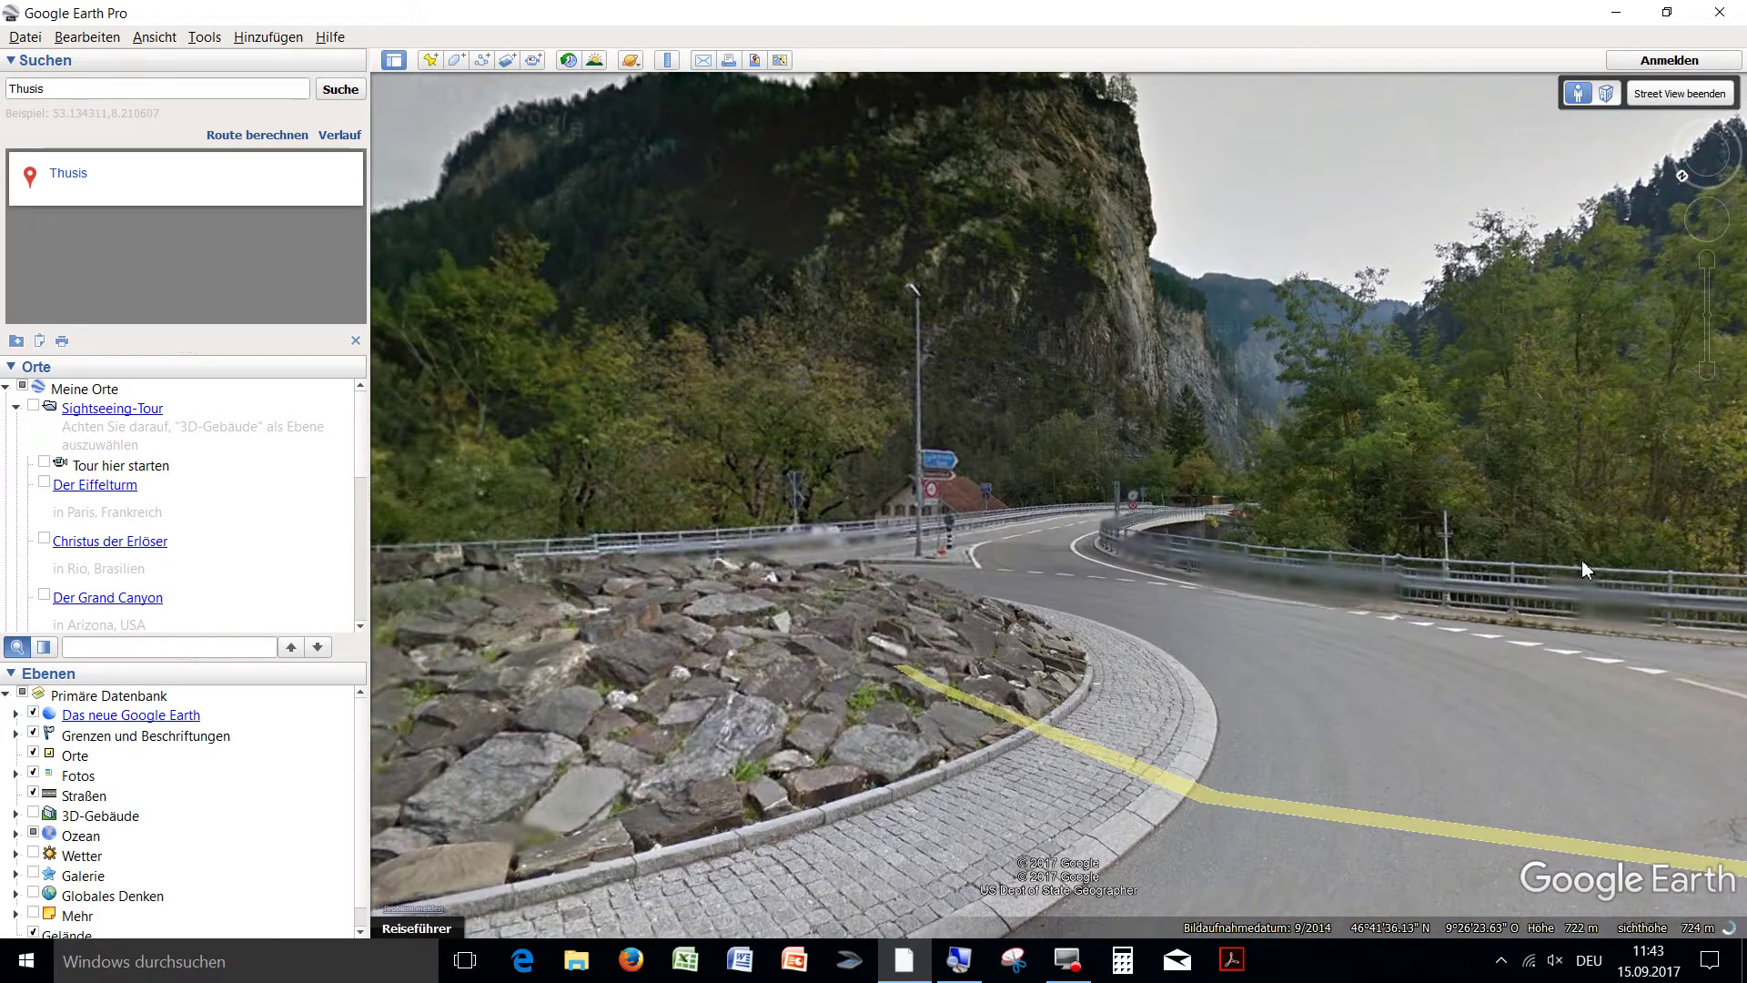
click(963, 501)
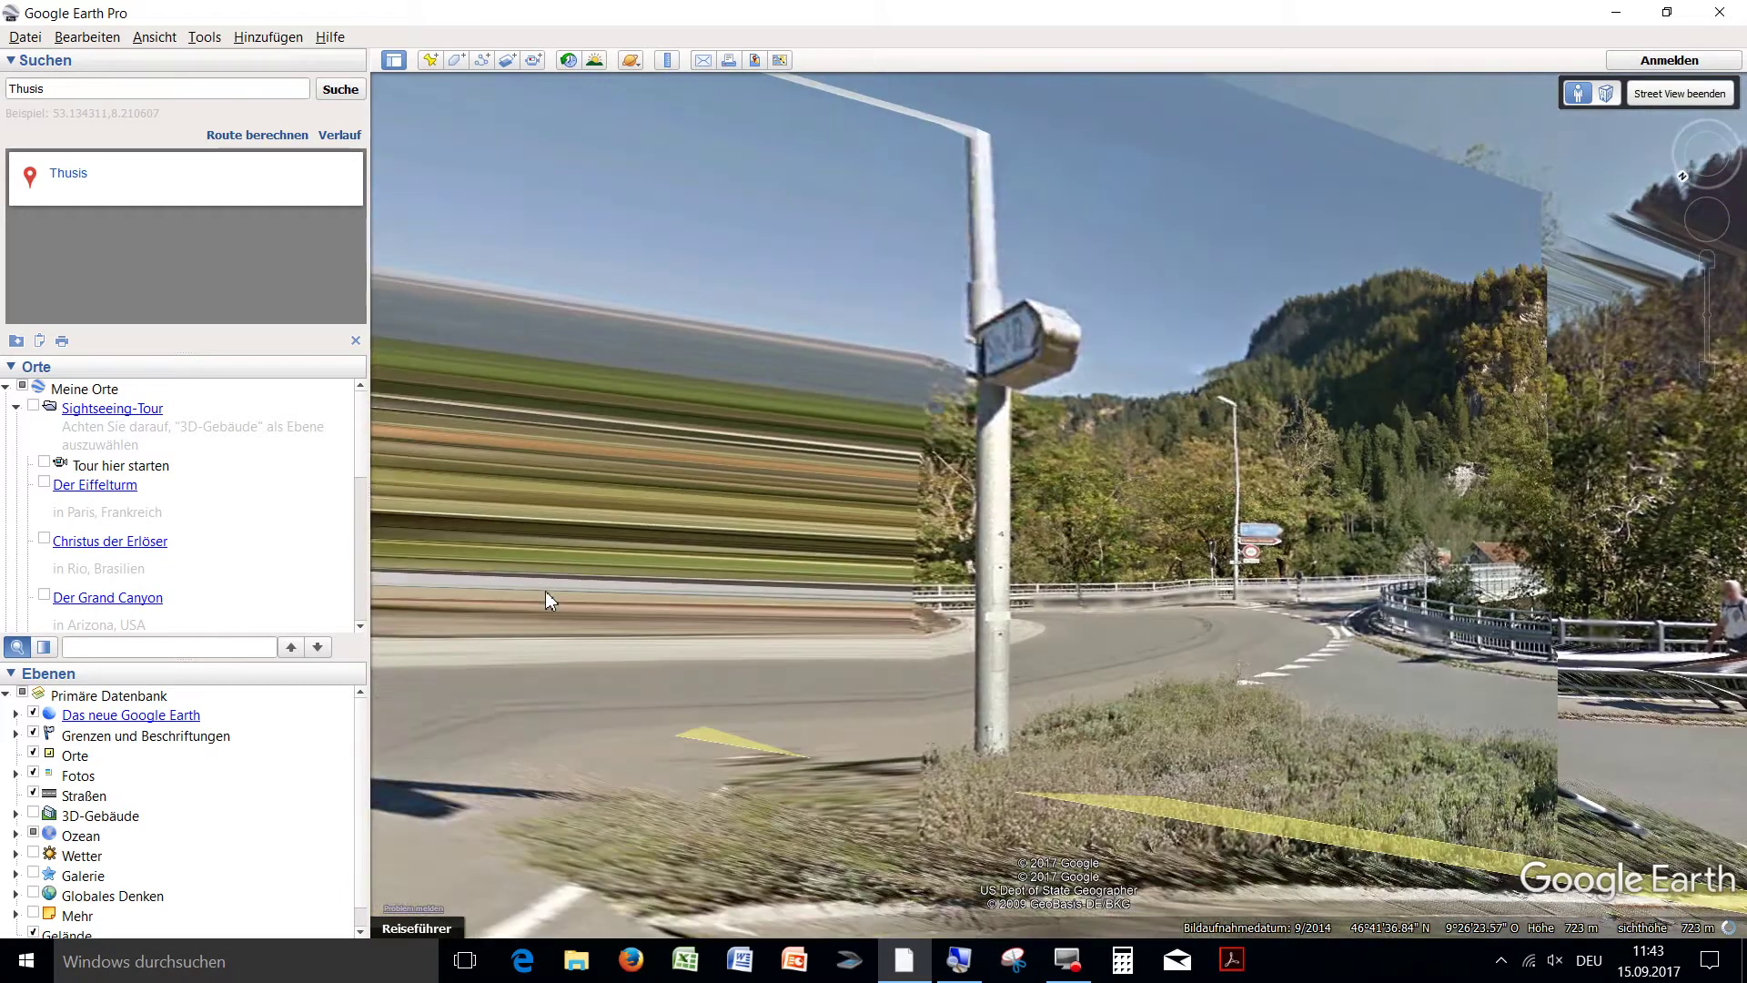
click(544, 591)
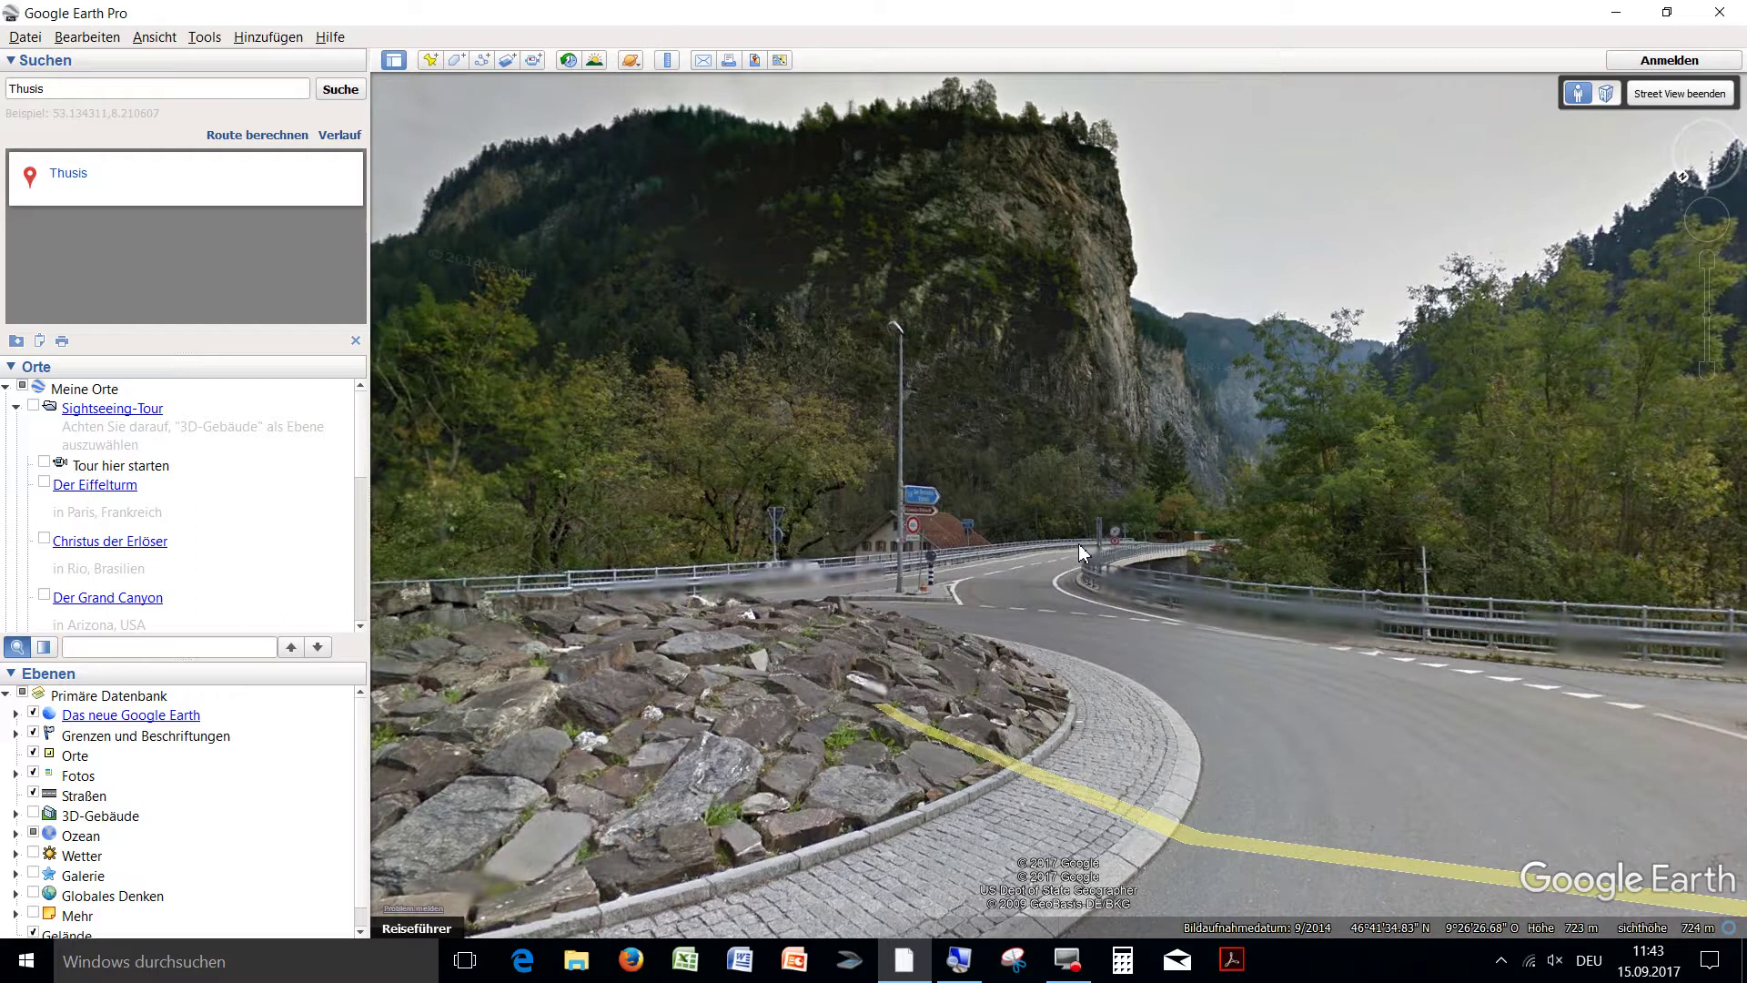
Exit Street View and close Google Earth Pro
click(1680, 93)
scroll(1115, 619, down, 5)
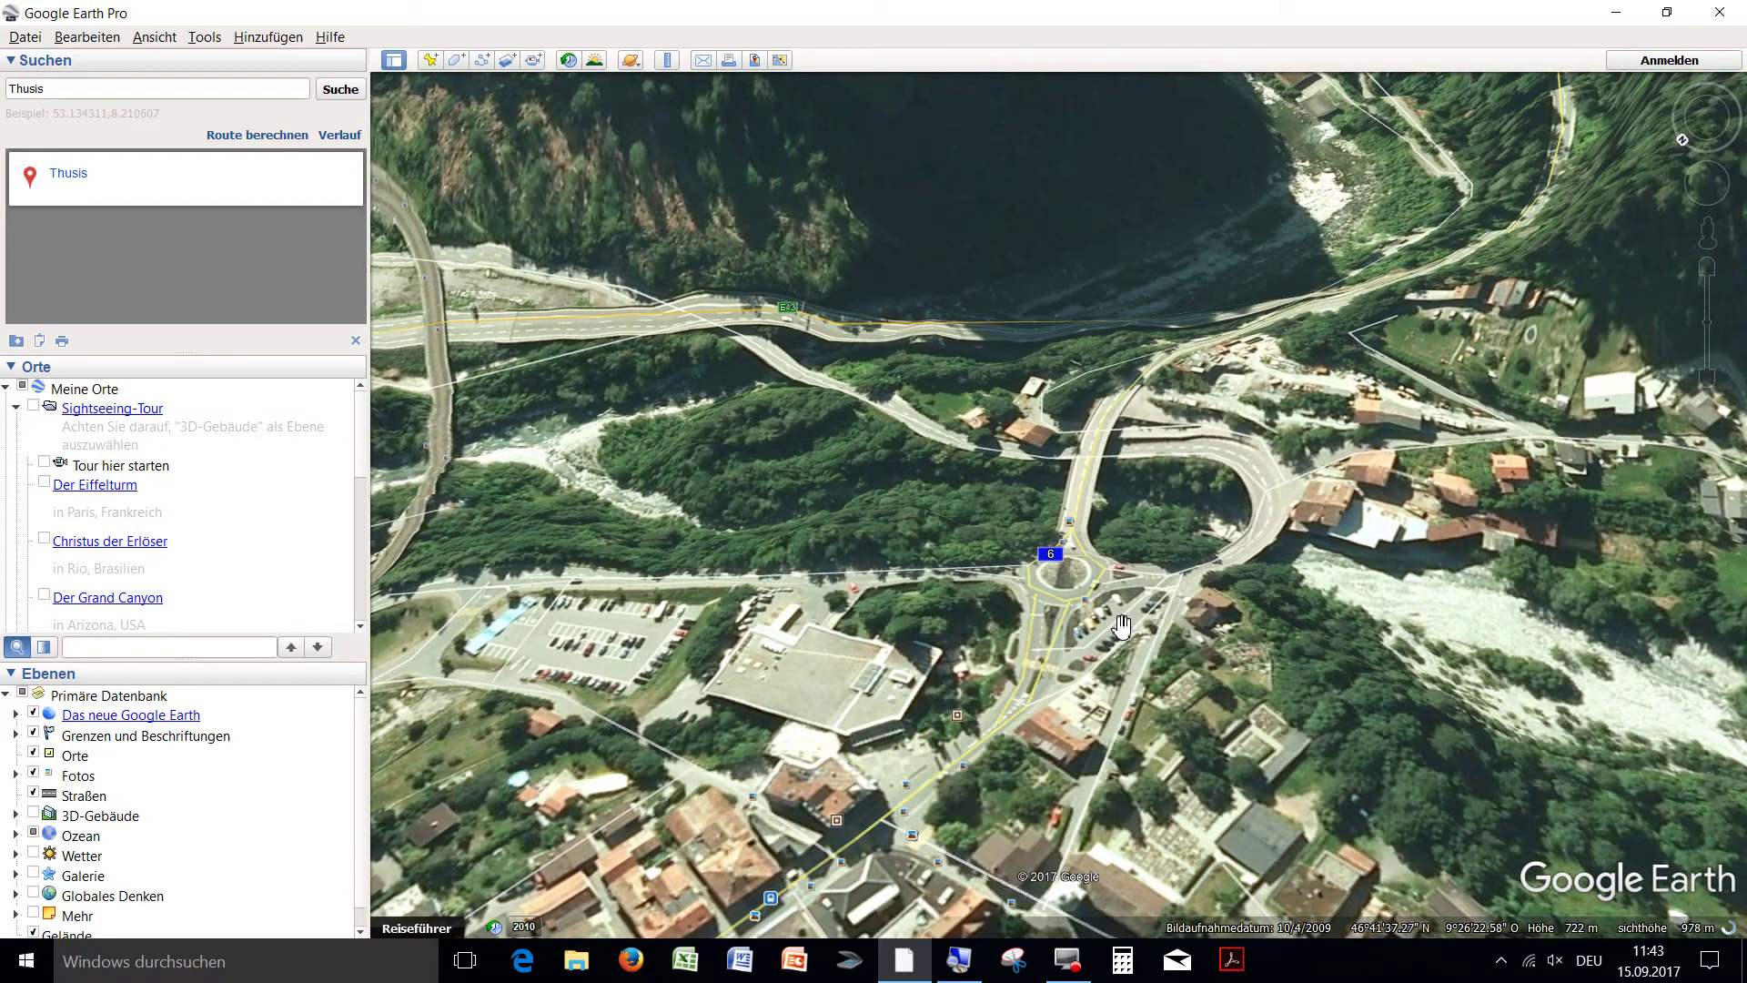
scroll(1103, 644, down, 3)
scroll(1103, 644, down, 3)
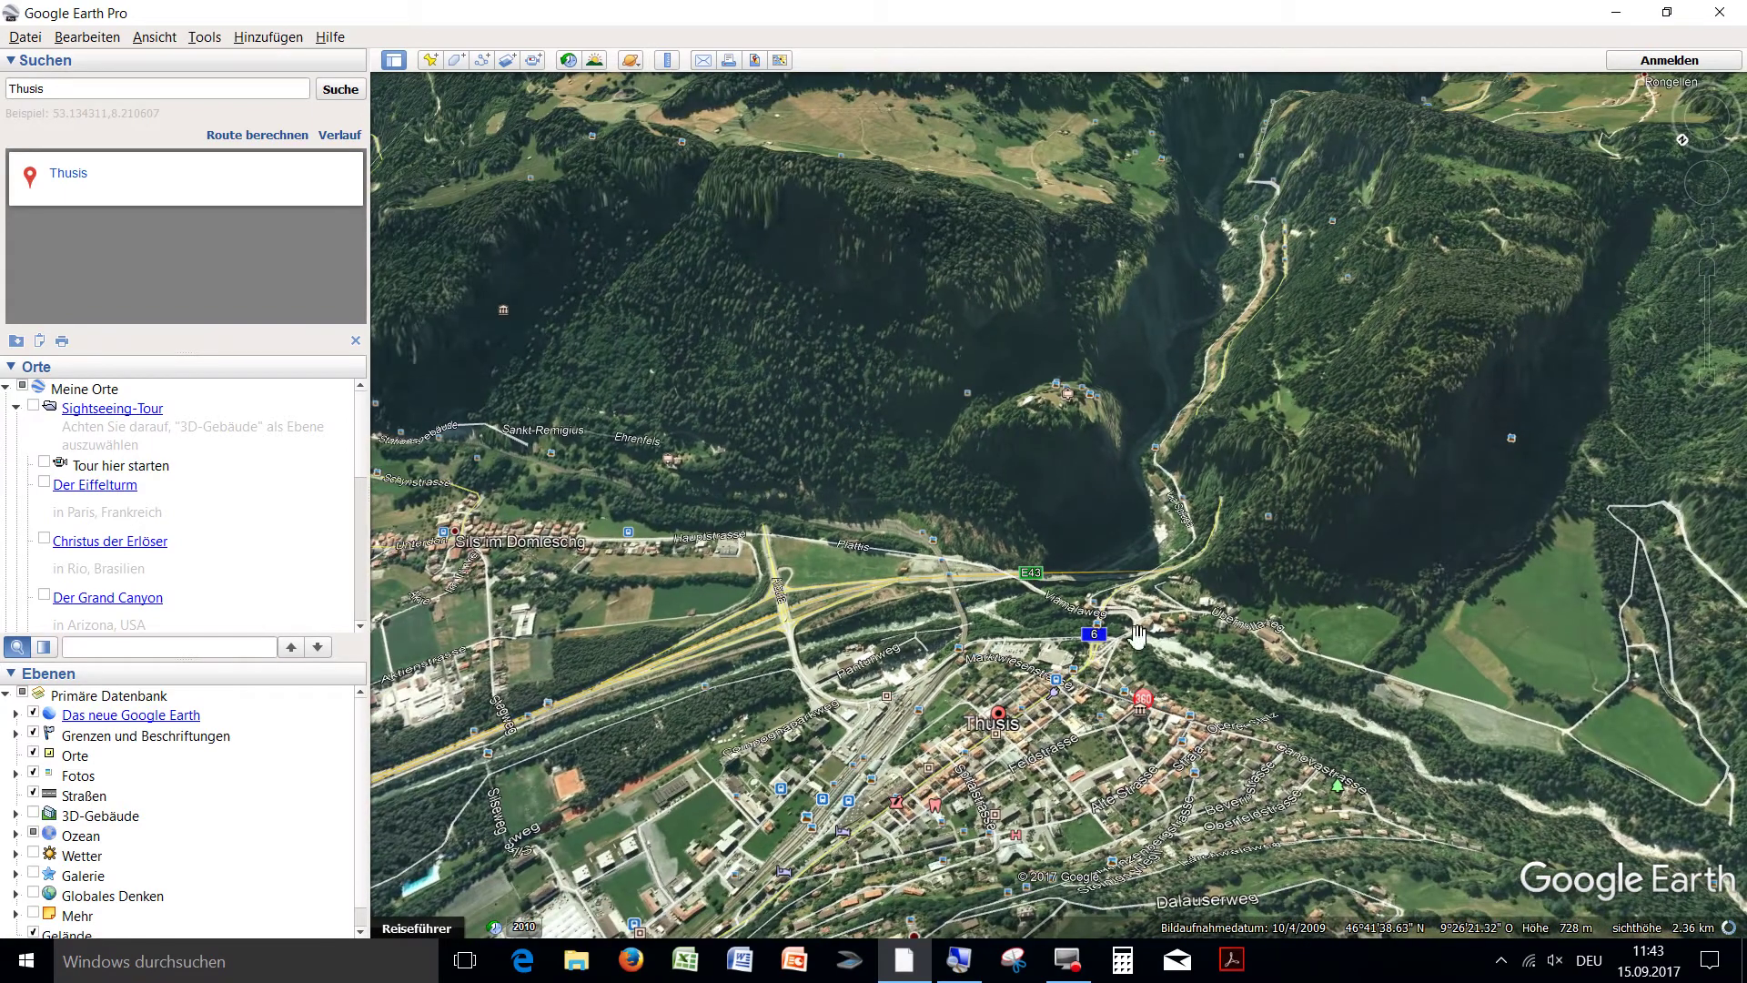
click(1725, 13)
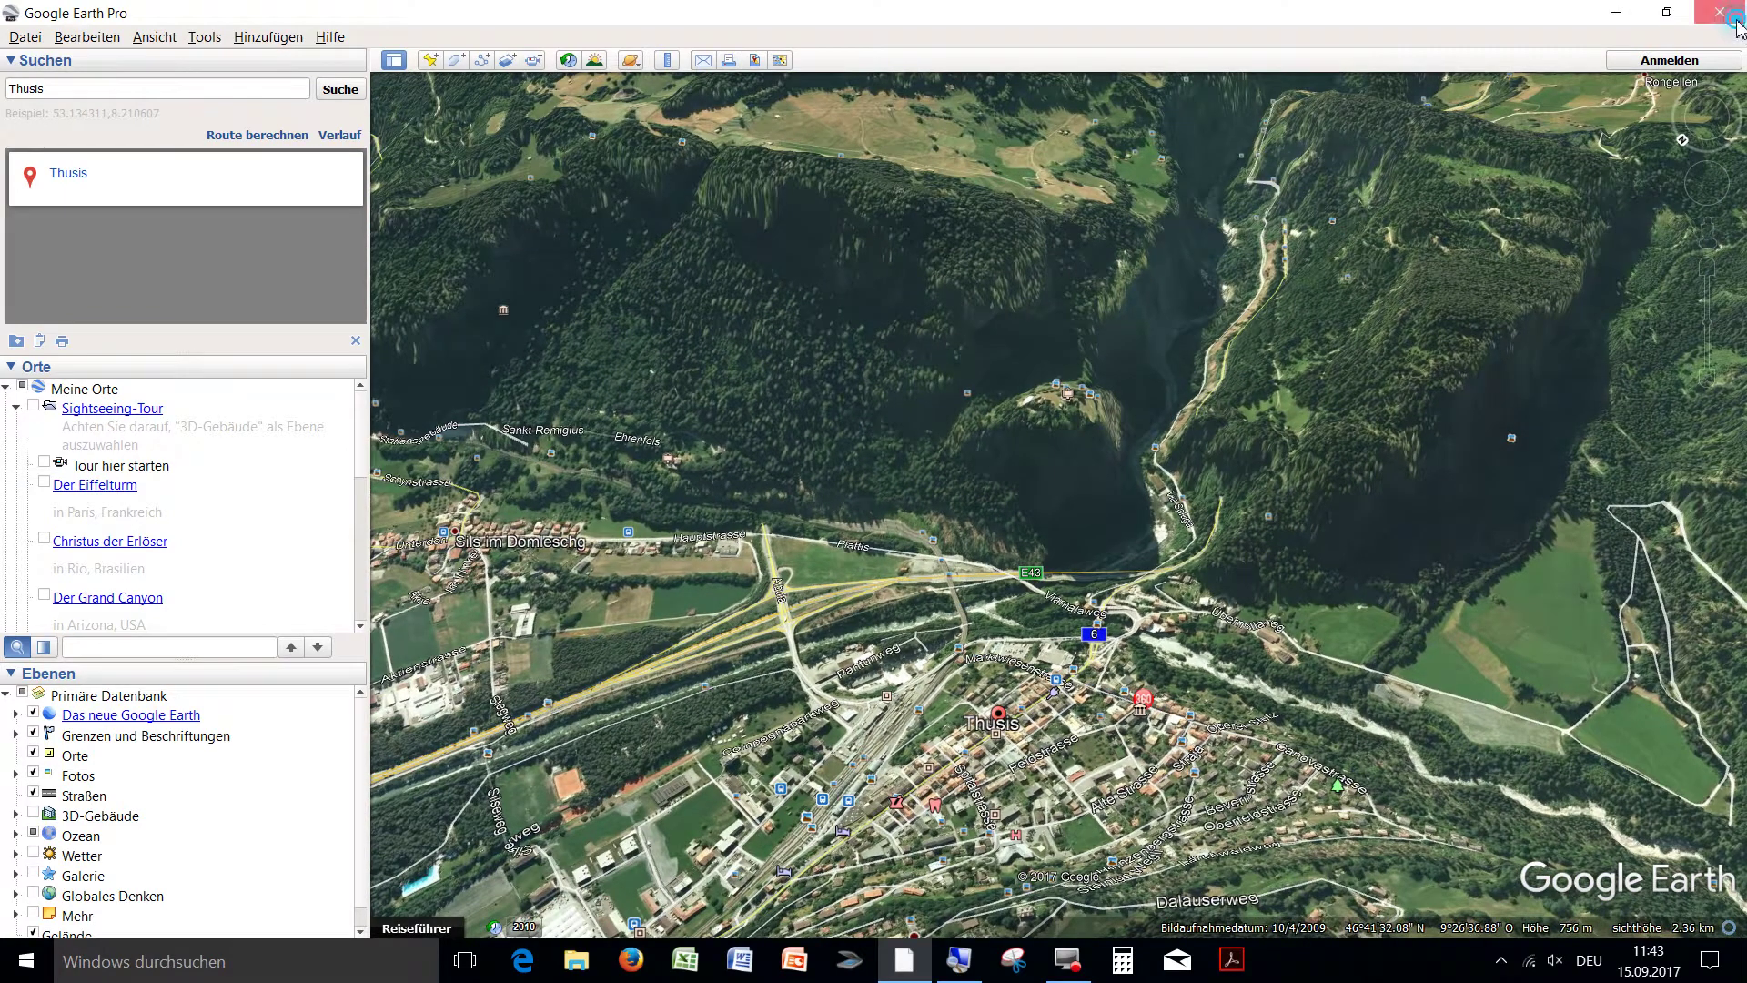
Switch to Firefox and search Google for "Fahrzeit Wettingen Thusis"
click(630, 960)
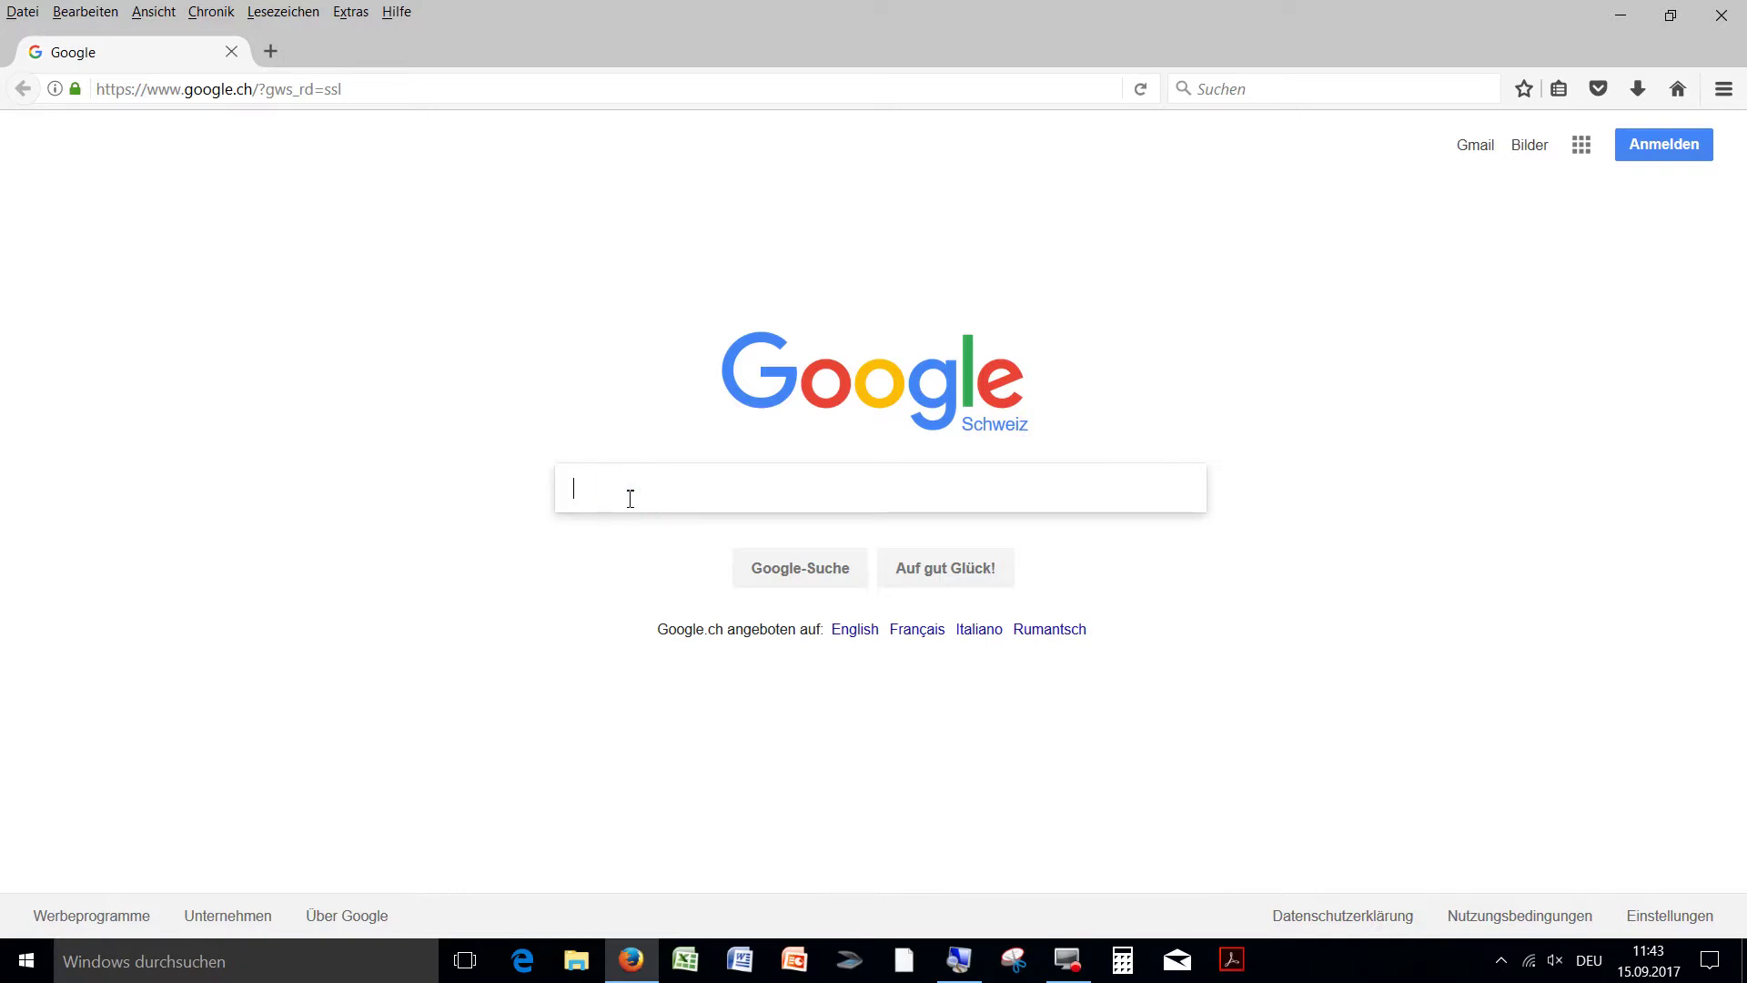
text(Fahrzeit)
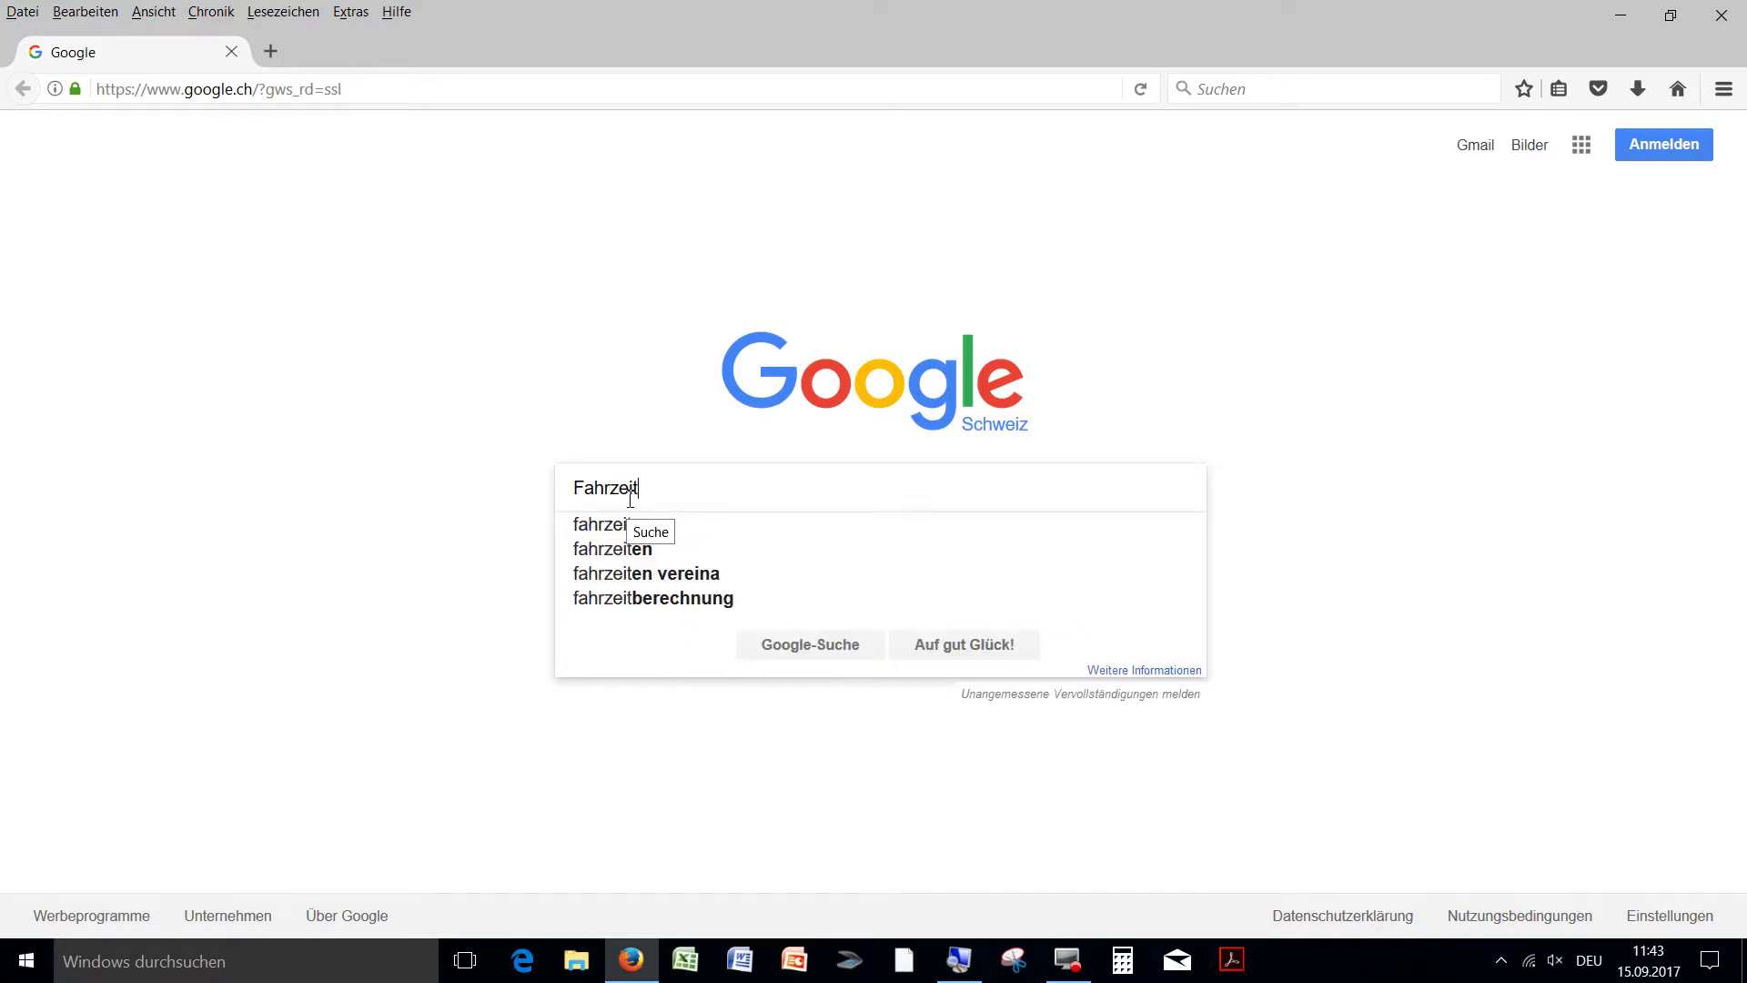
text( Wettingen Thusis)
key(Return)
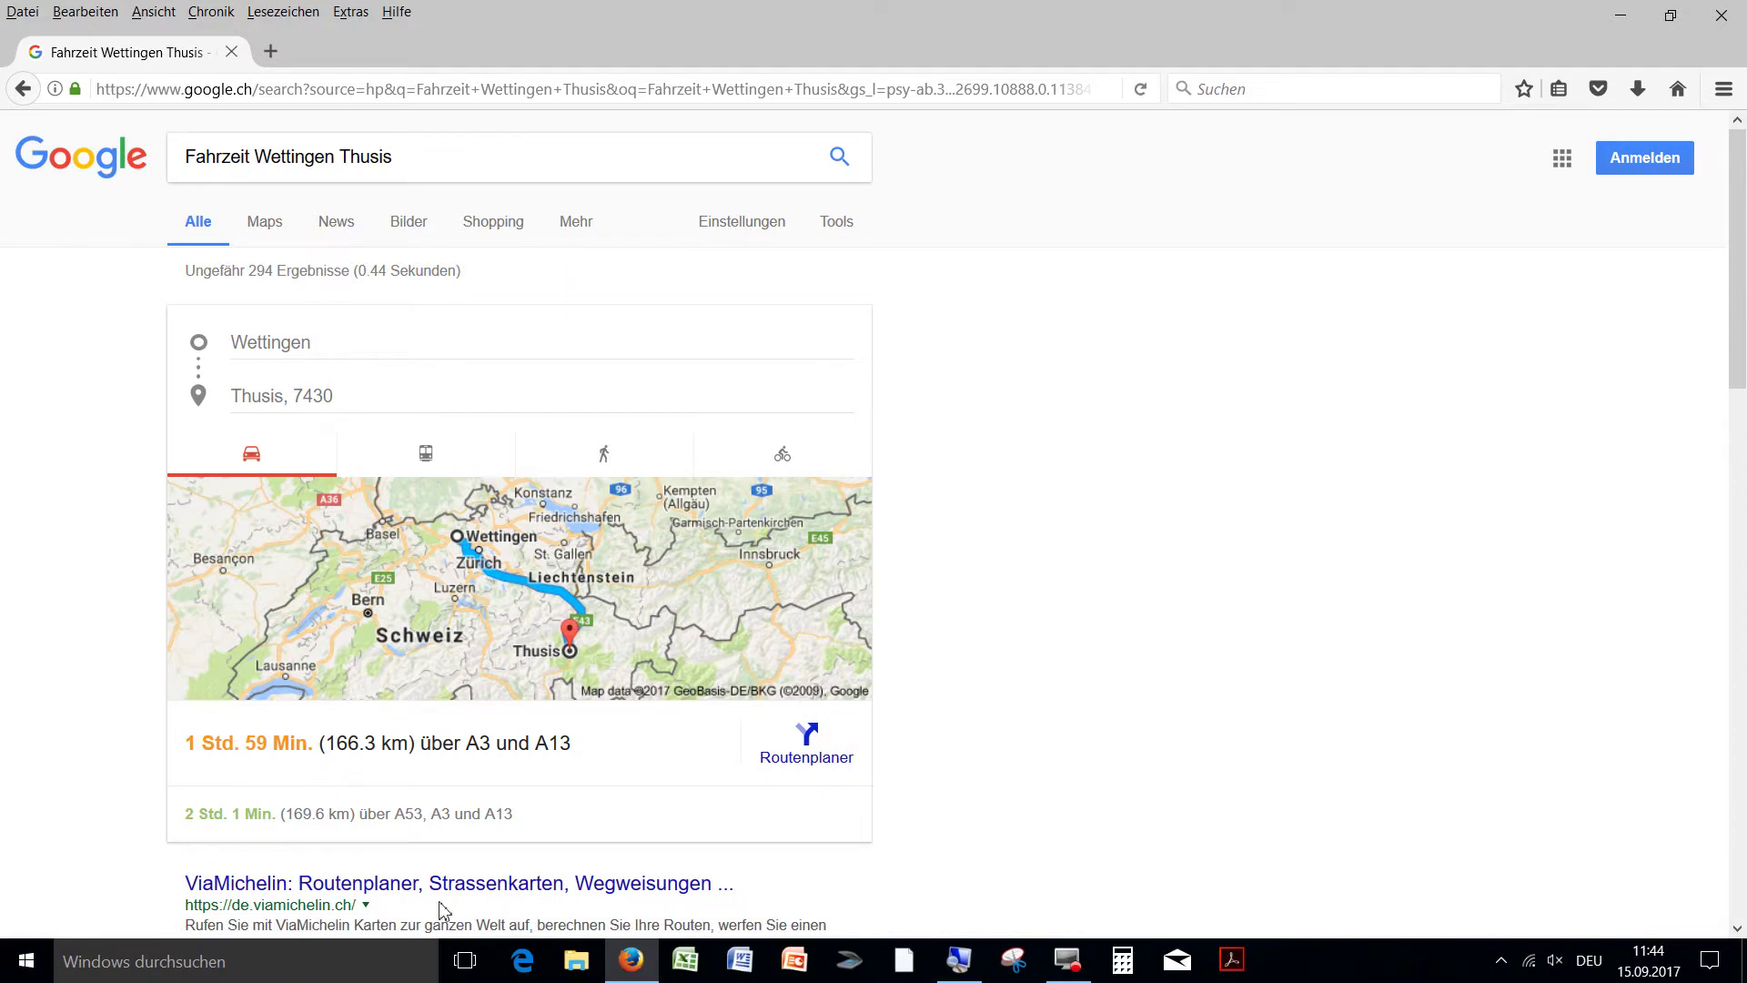
Switch to Excel and fill cells A1 to A3 of the blank sheet with the heading Start and the places Wettingen and Thusis
click(678, 966)
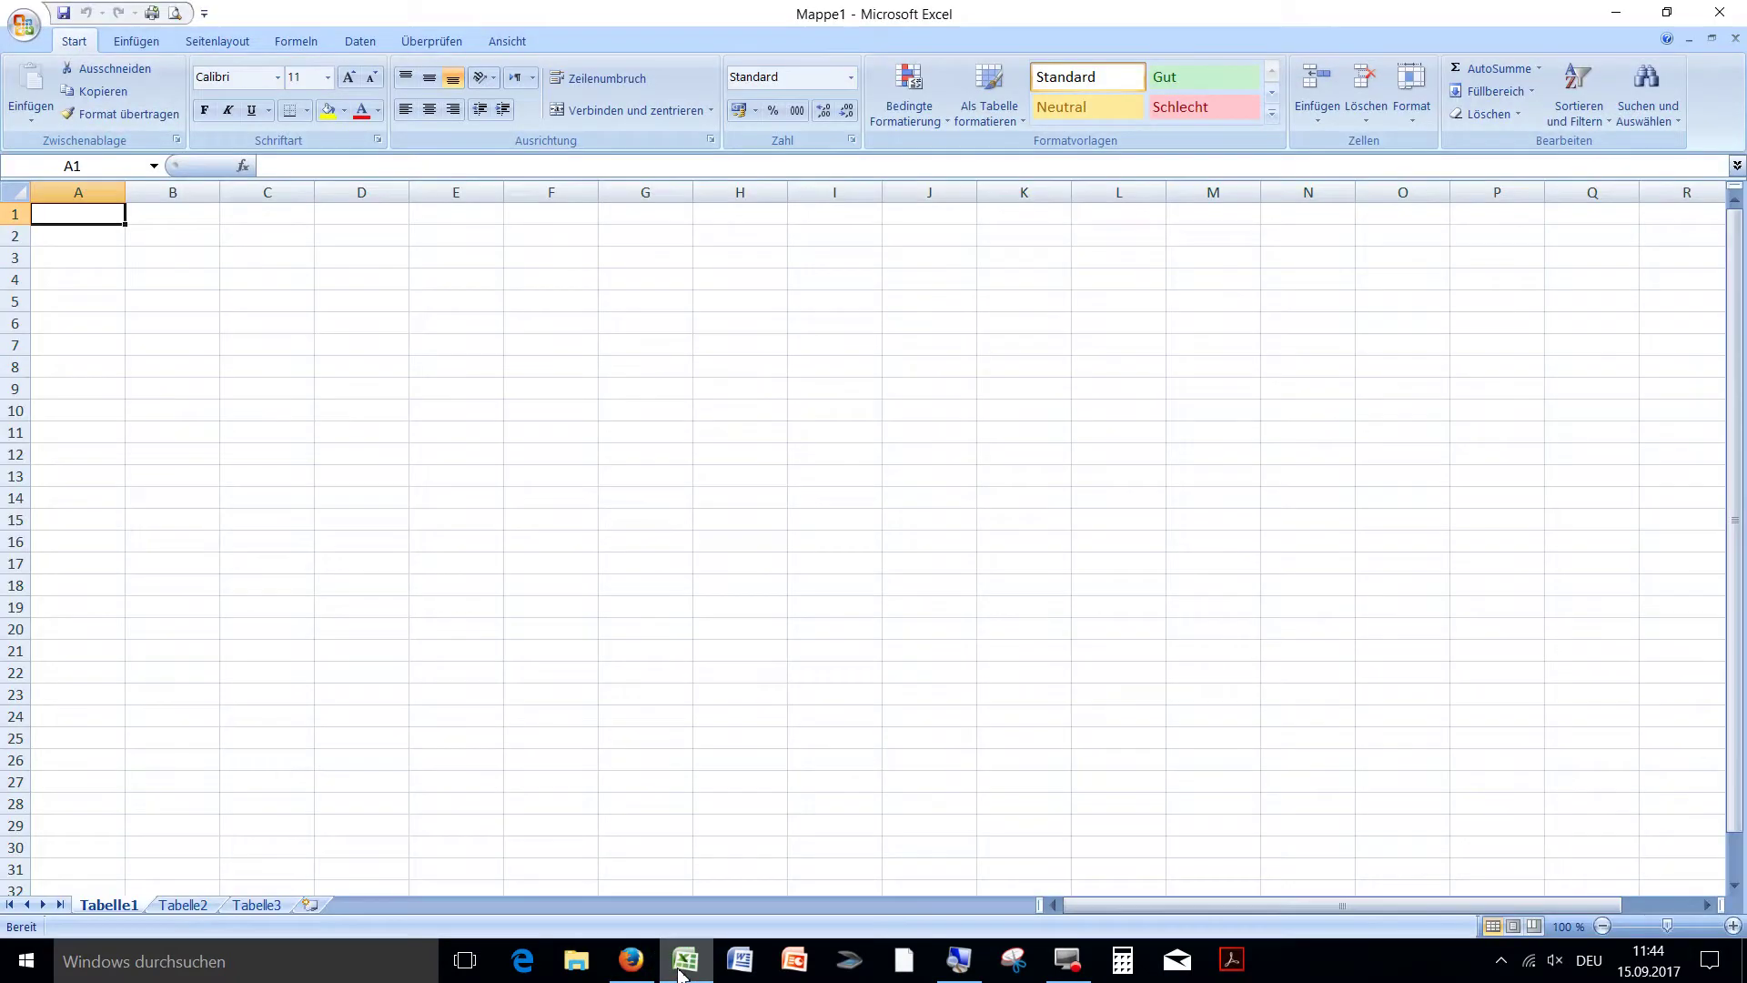
scroll(562, 718, up, 9)
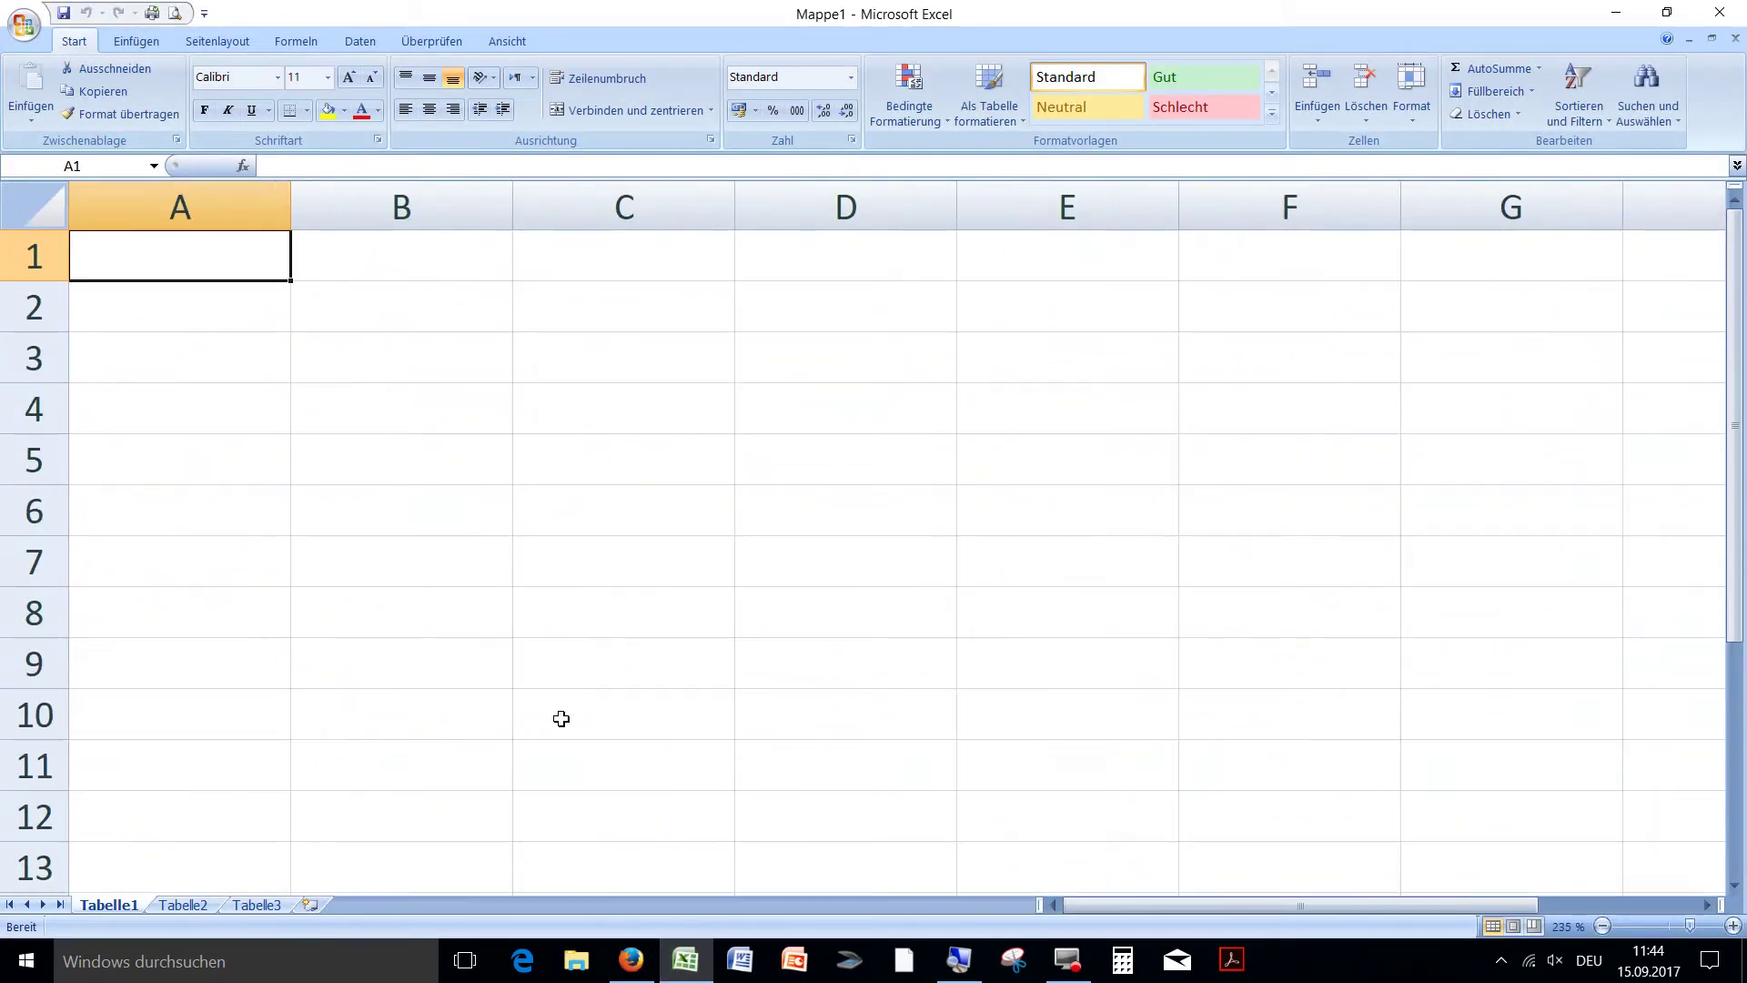
click(1734, 927)
double_click(1734, 927)
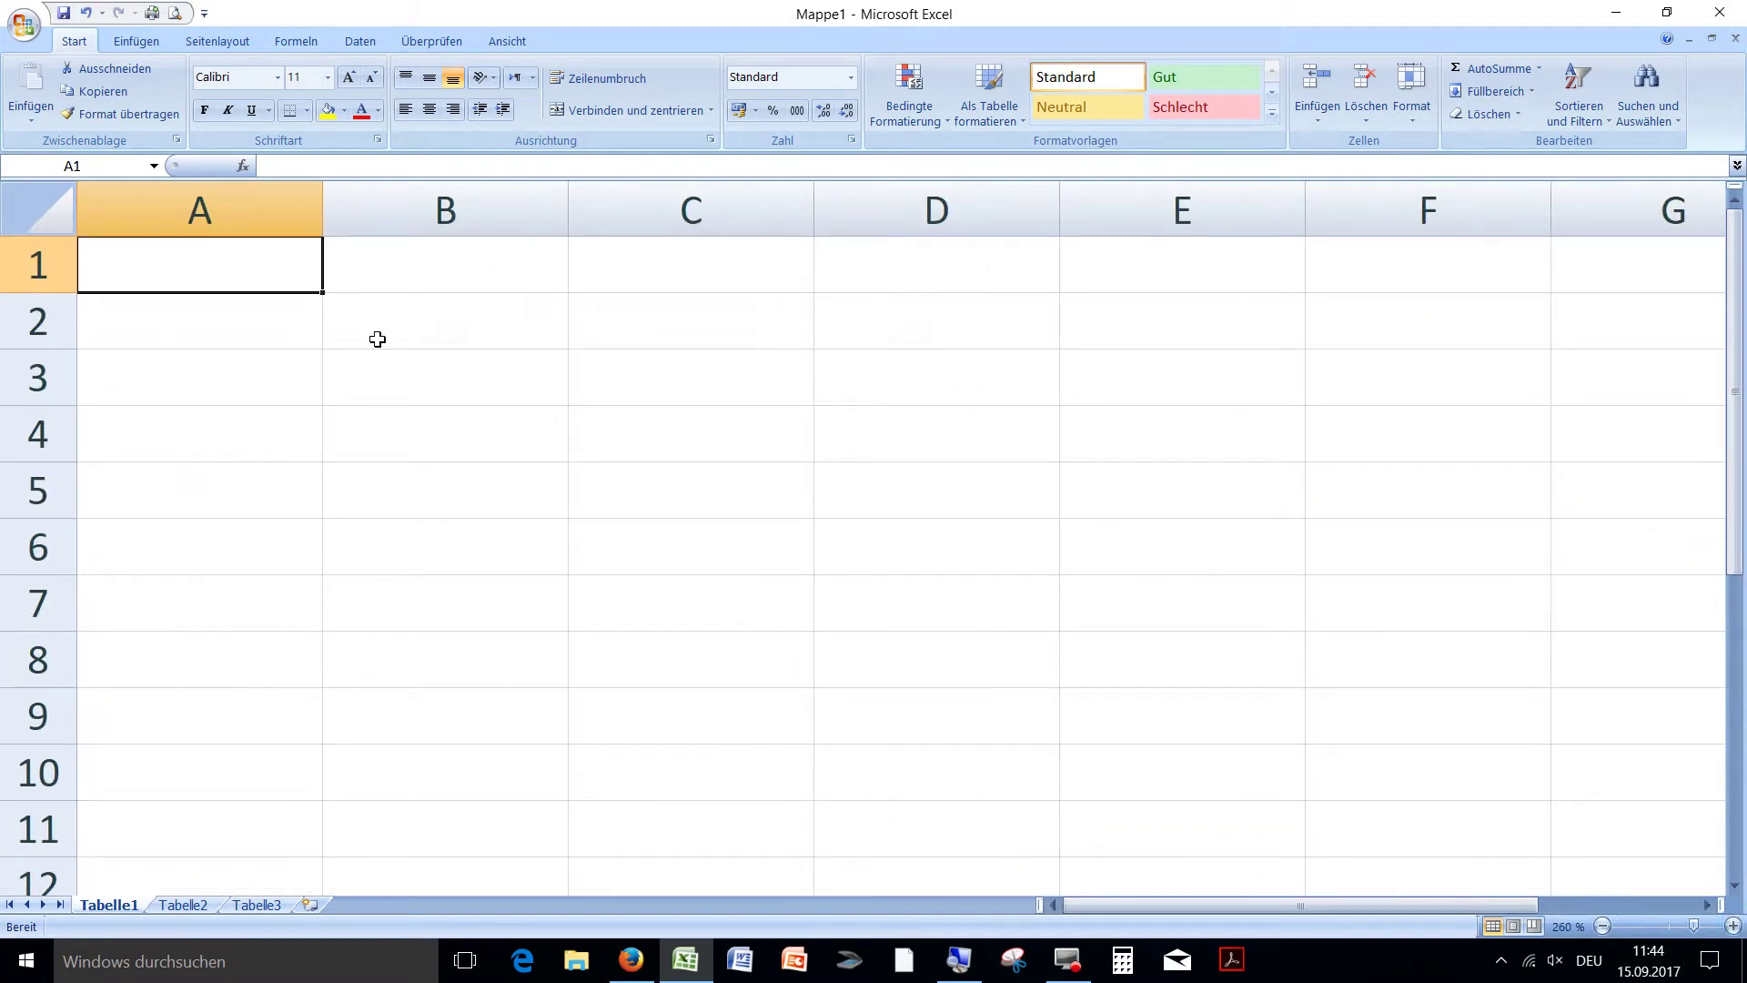
text(Start)
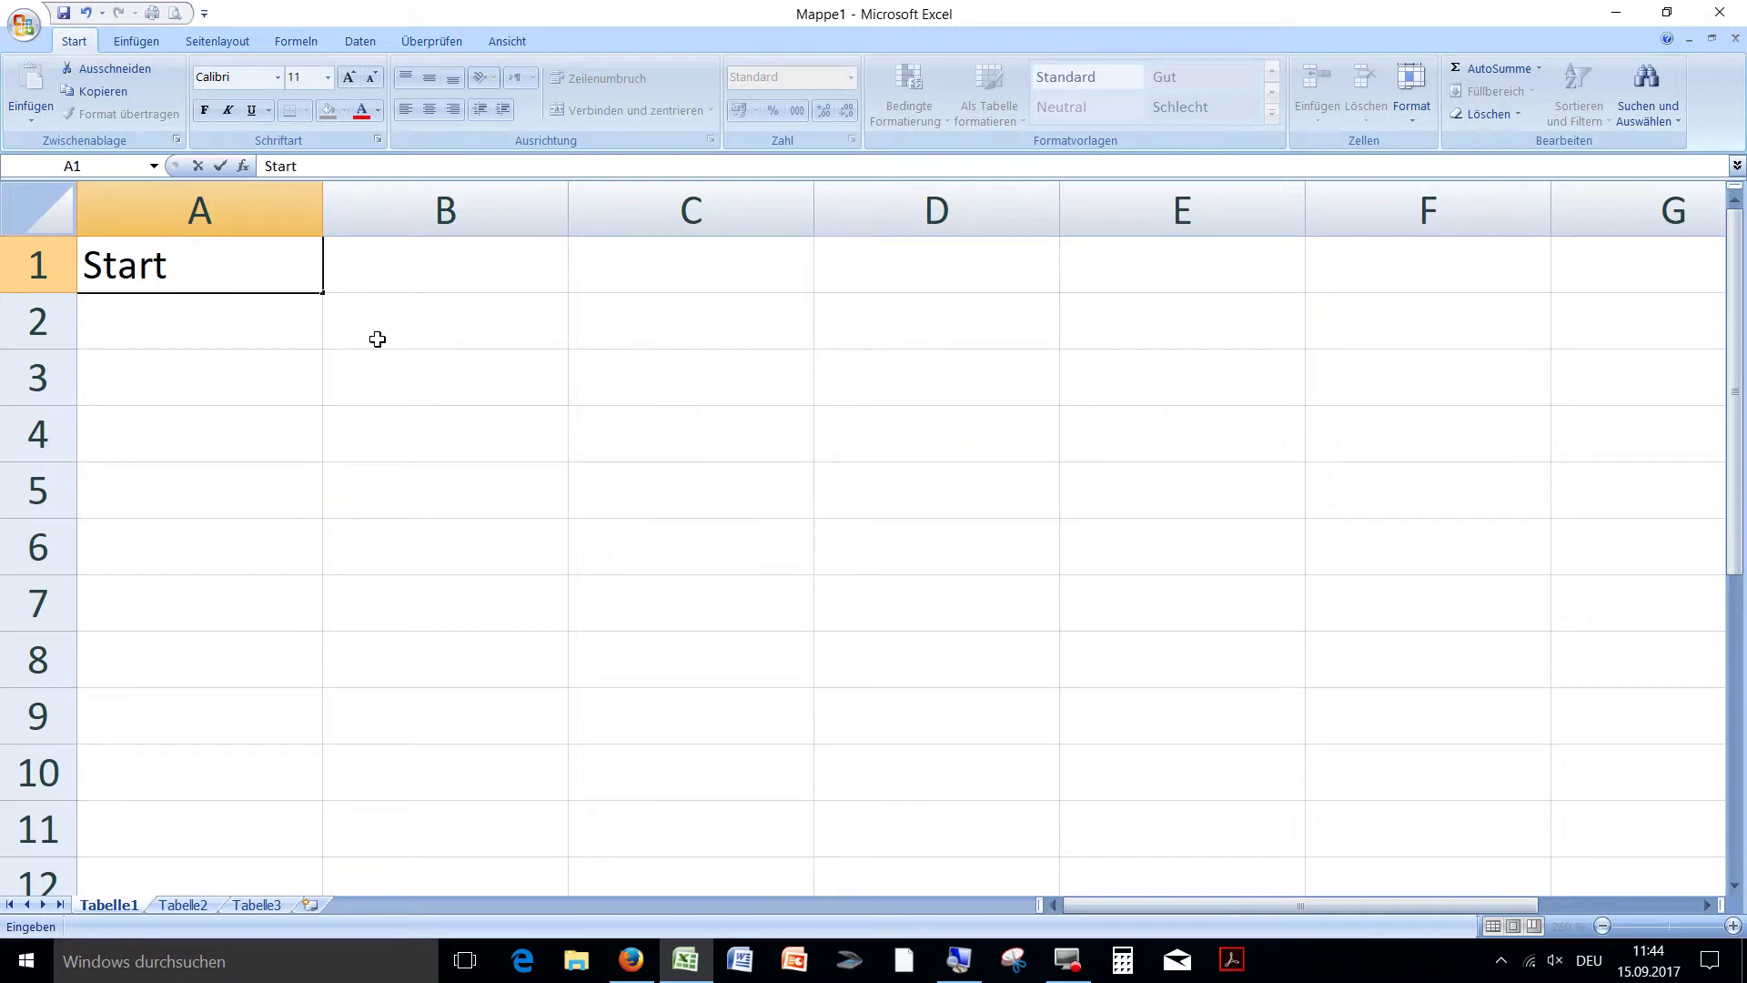
key(Return)
text(We)
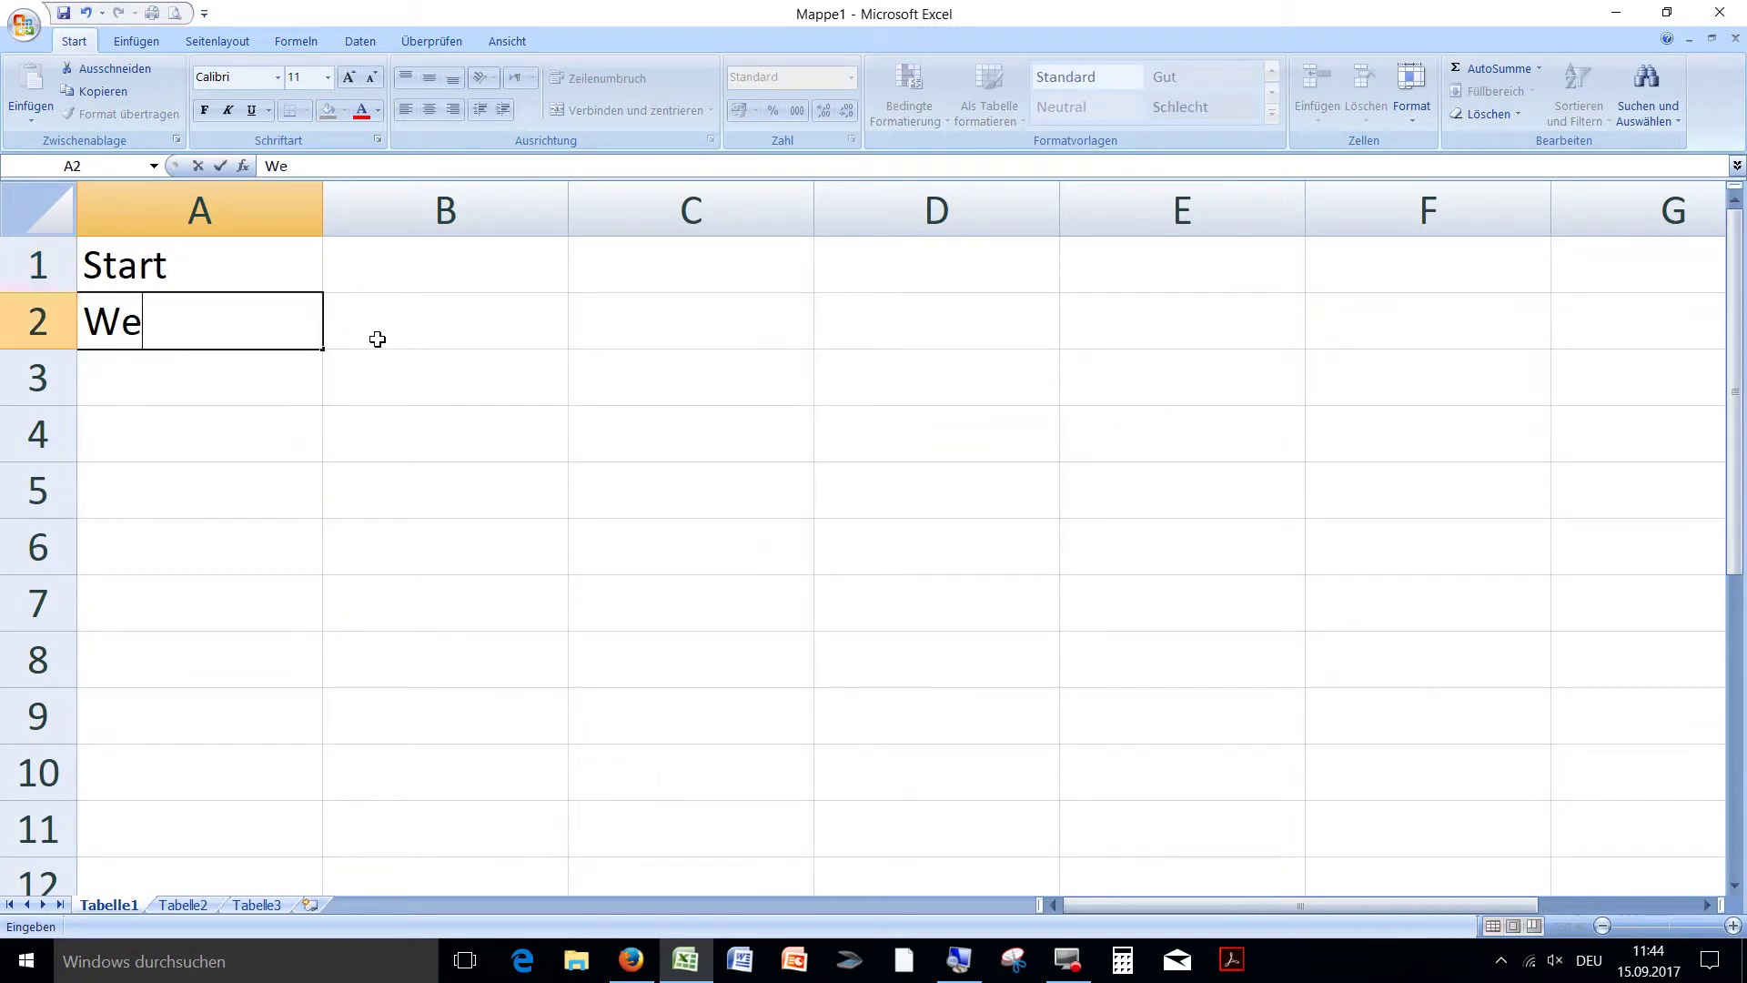
text(ttingen)
key(Return)
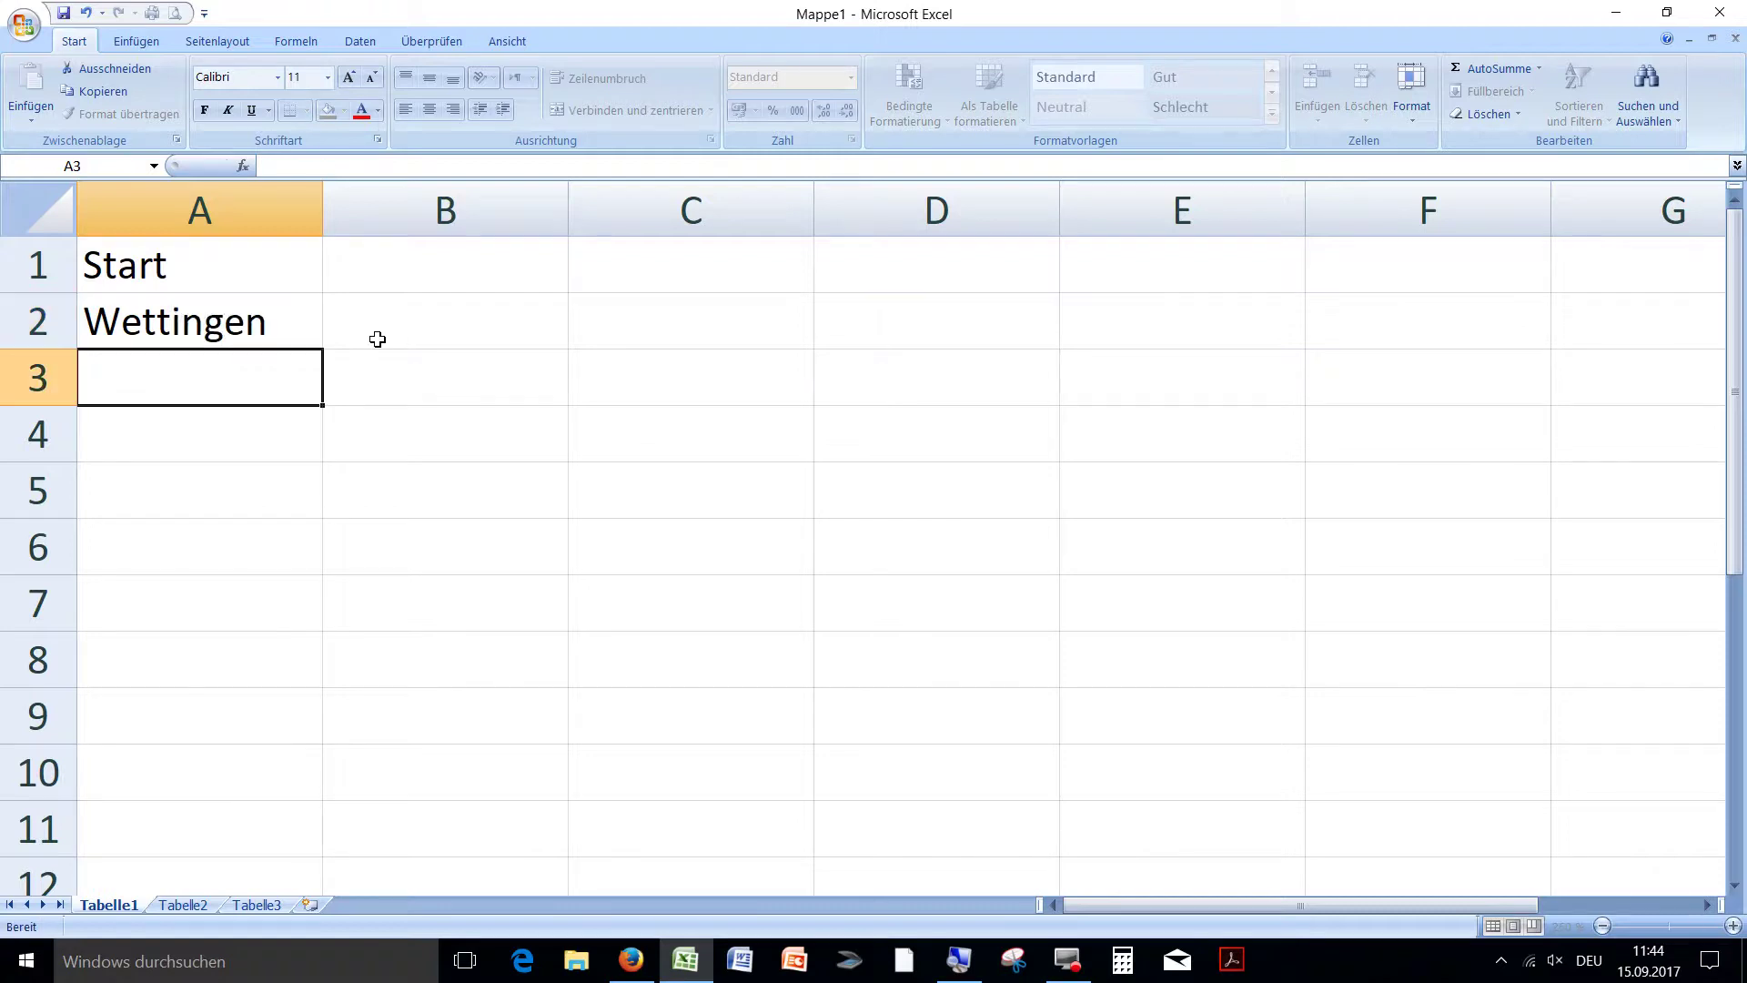
text(Thusis)
key(Return)
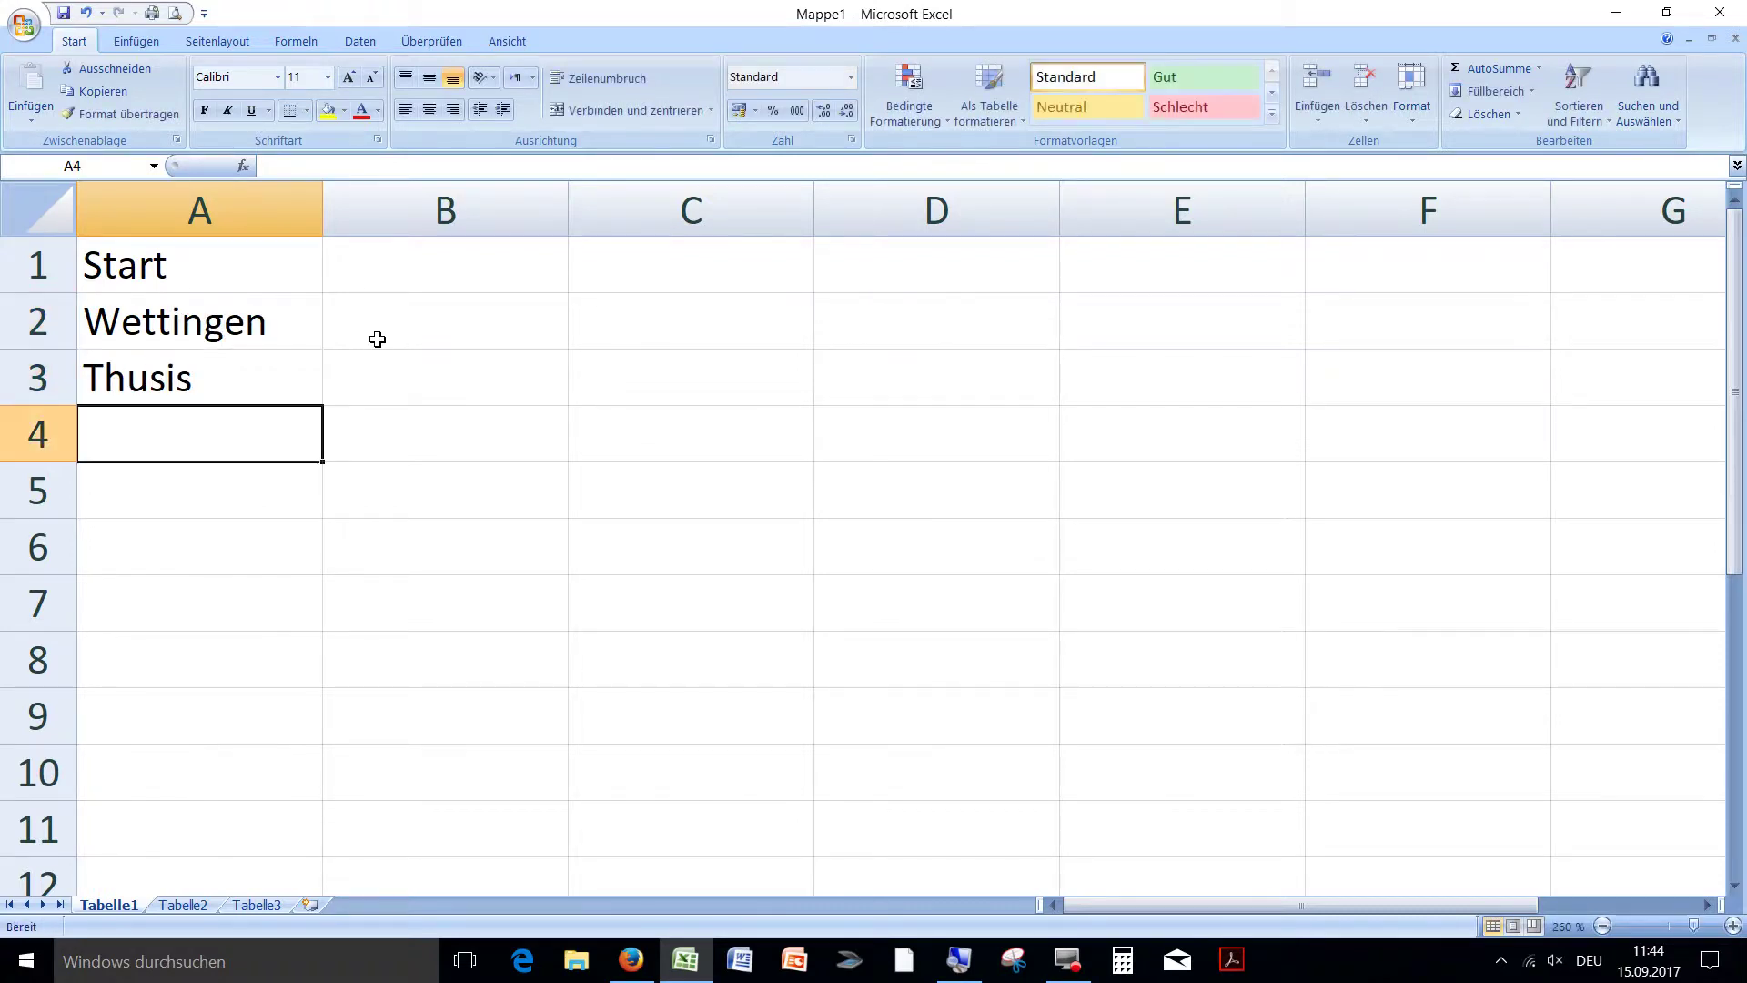
text(Thusis)
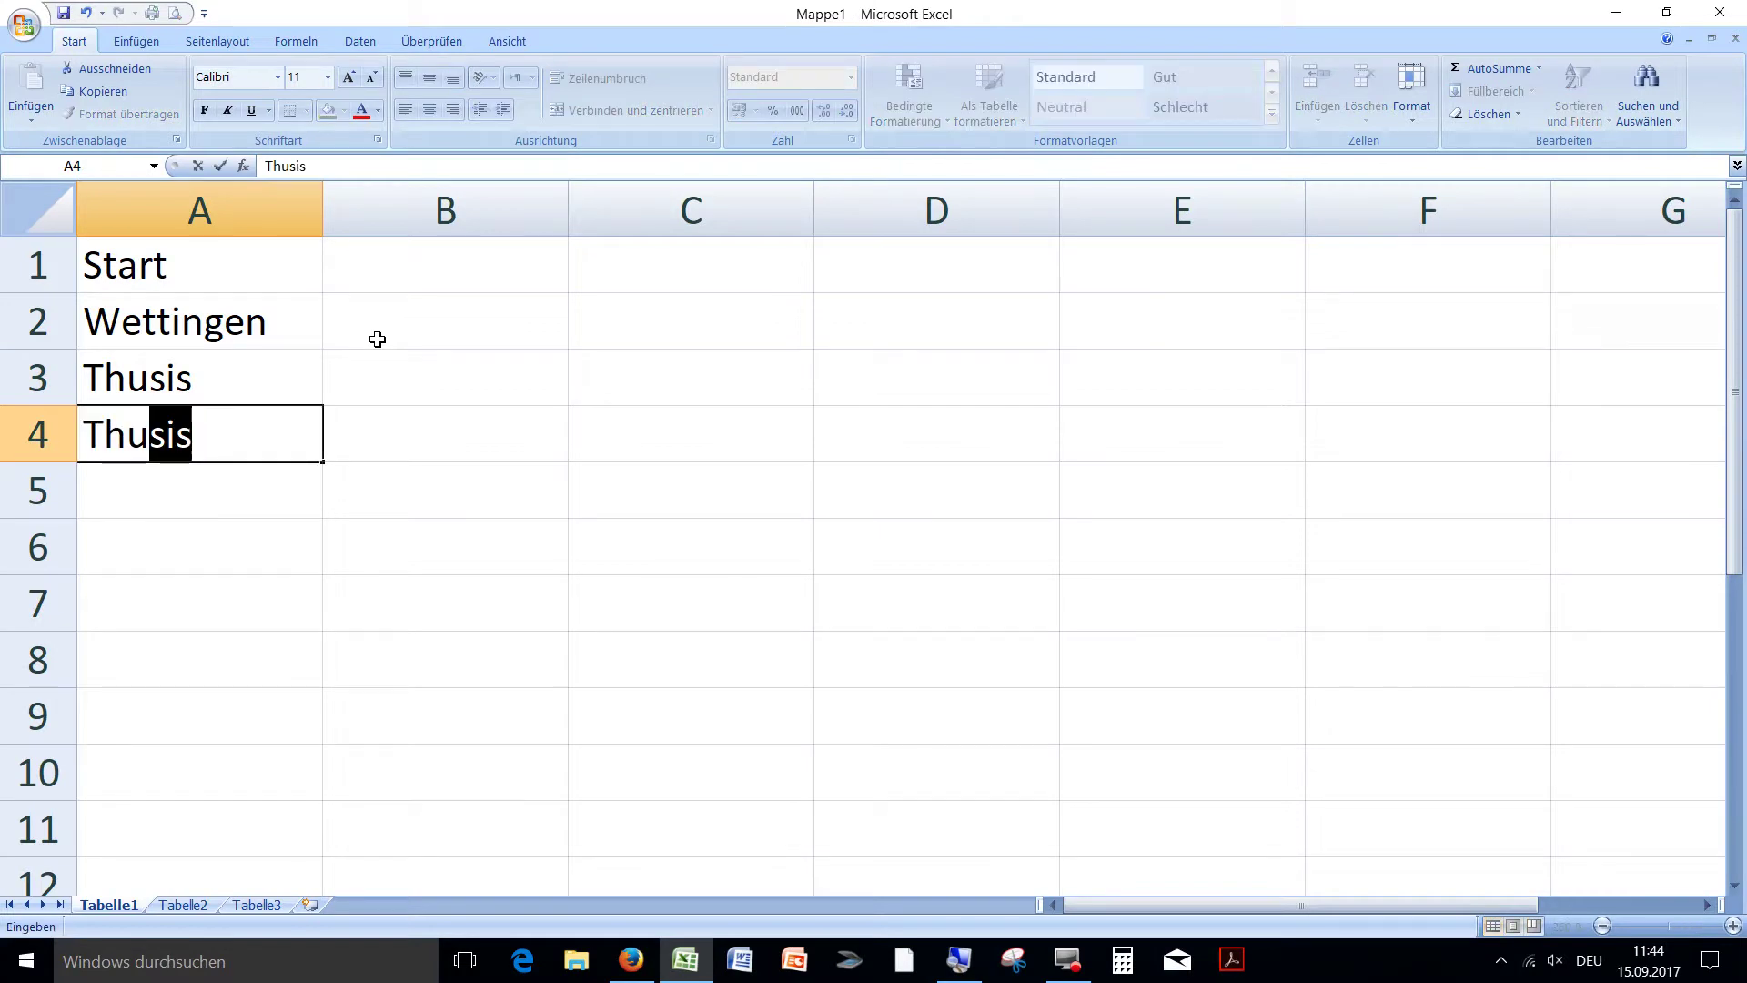
key(BackSpace)
key(BackSpace)
key(BackSpace)
key(BackSpace)
key(BackSpace)
key(BackSpace)
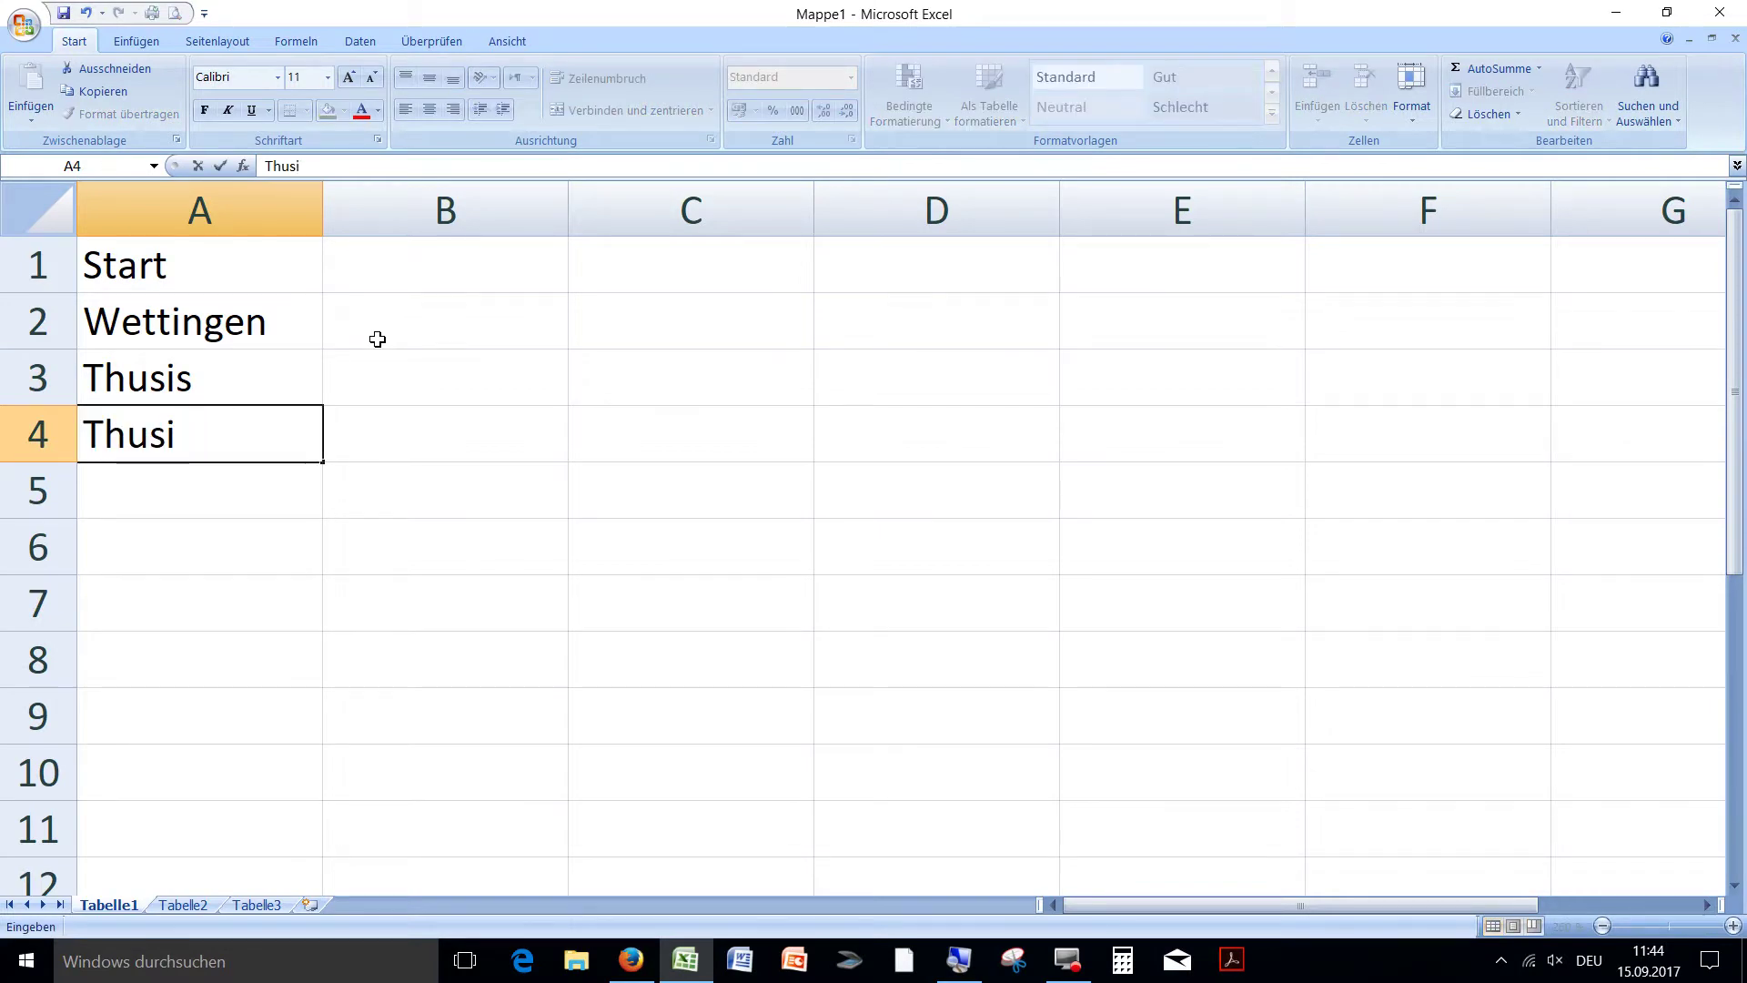
Continue the Start column with Porlezza in A4, Dorf Tirol in A5, Gargelen in A6 and Vaduz in A7
text(Por)
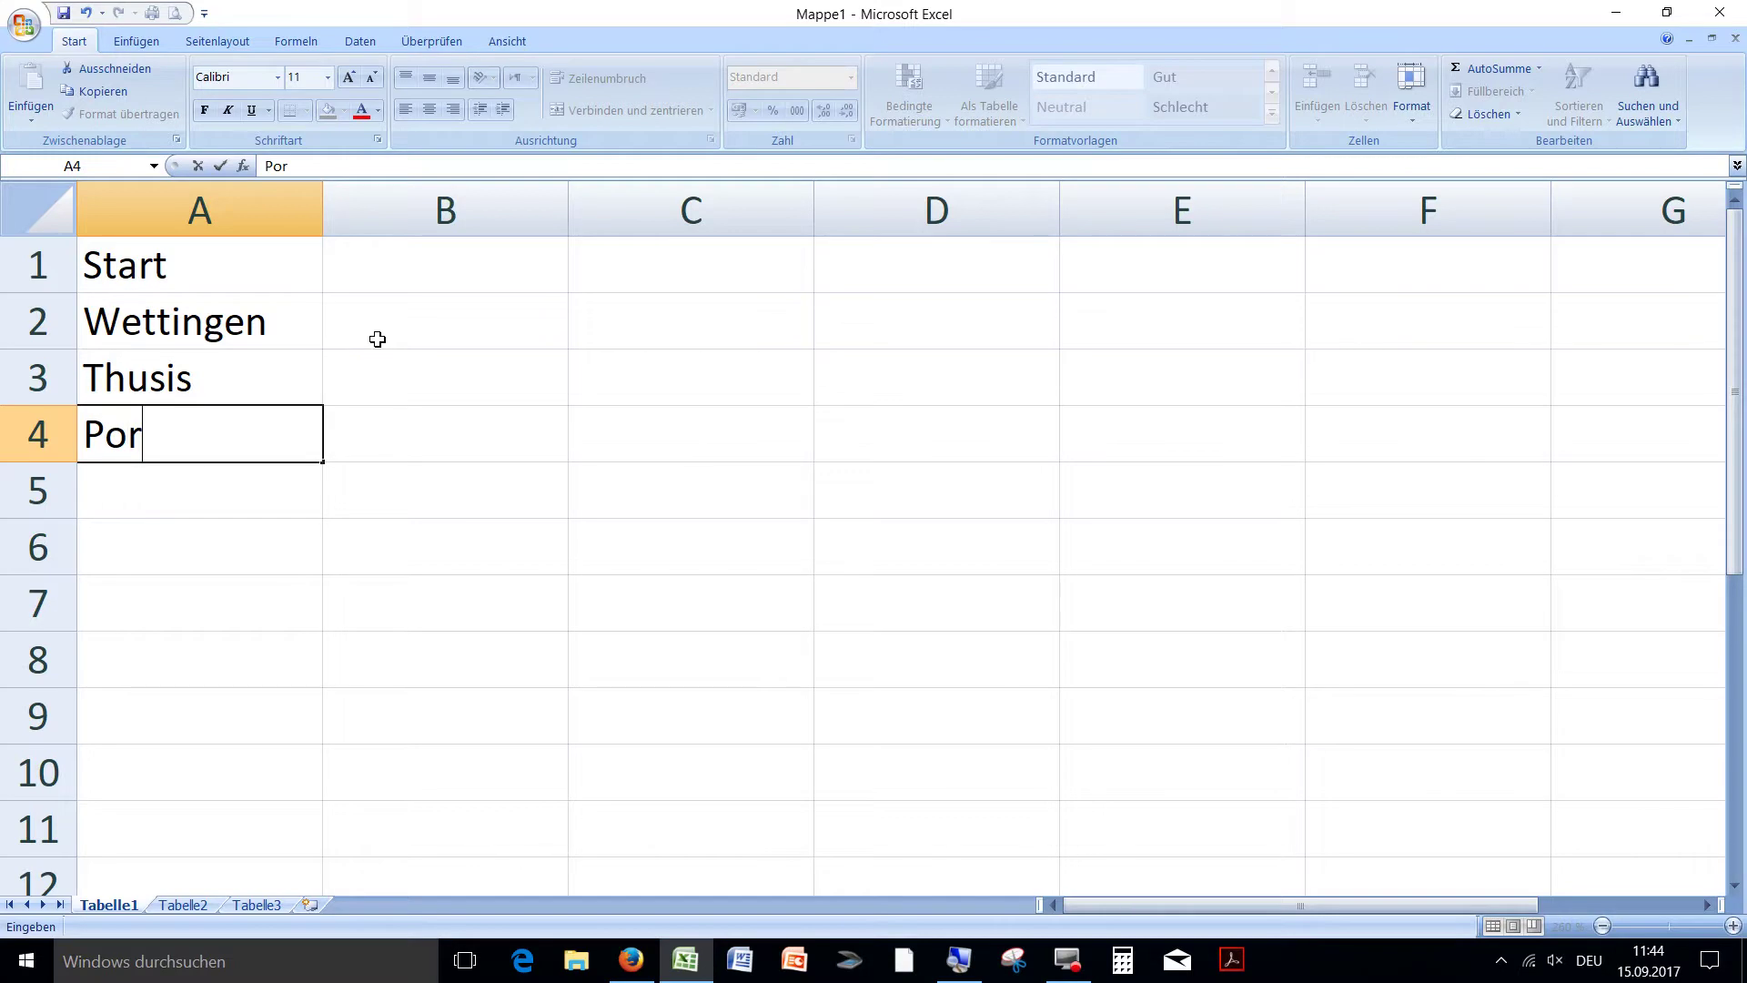
text(lezza)
key(Return)
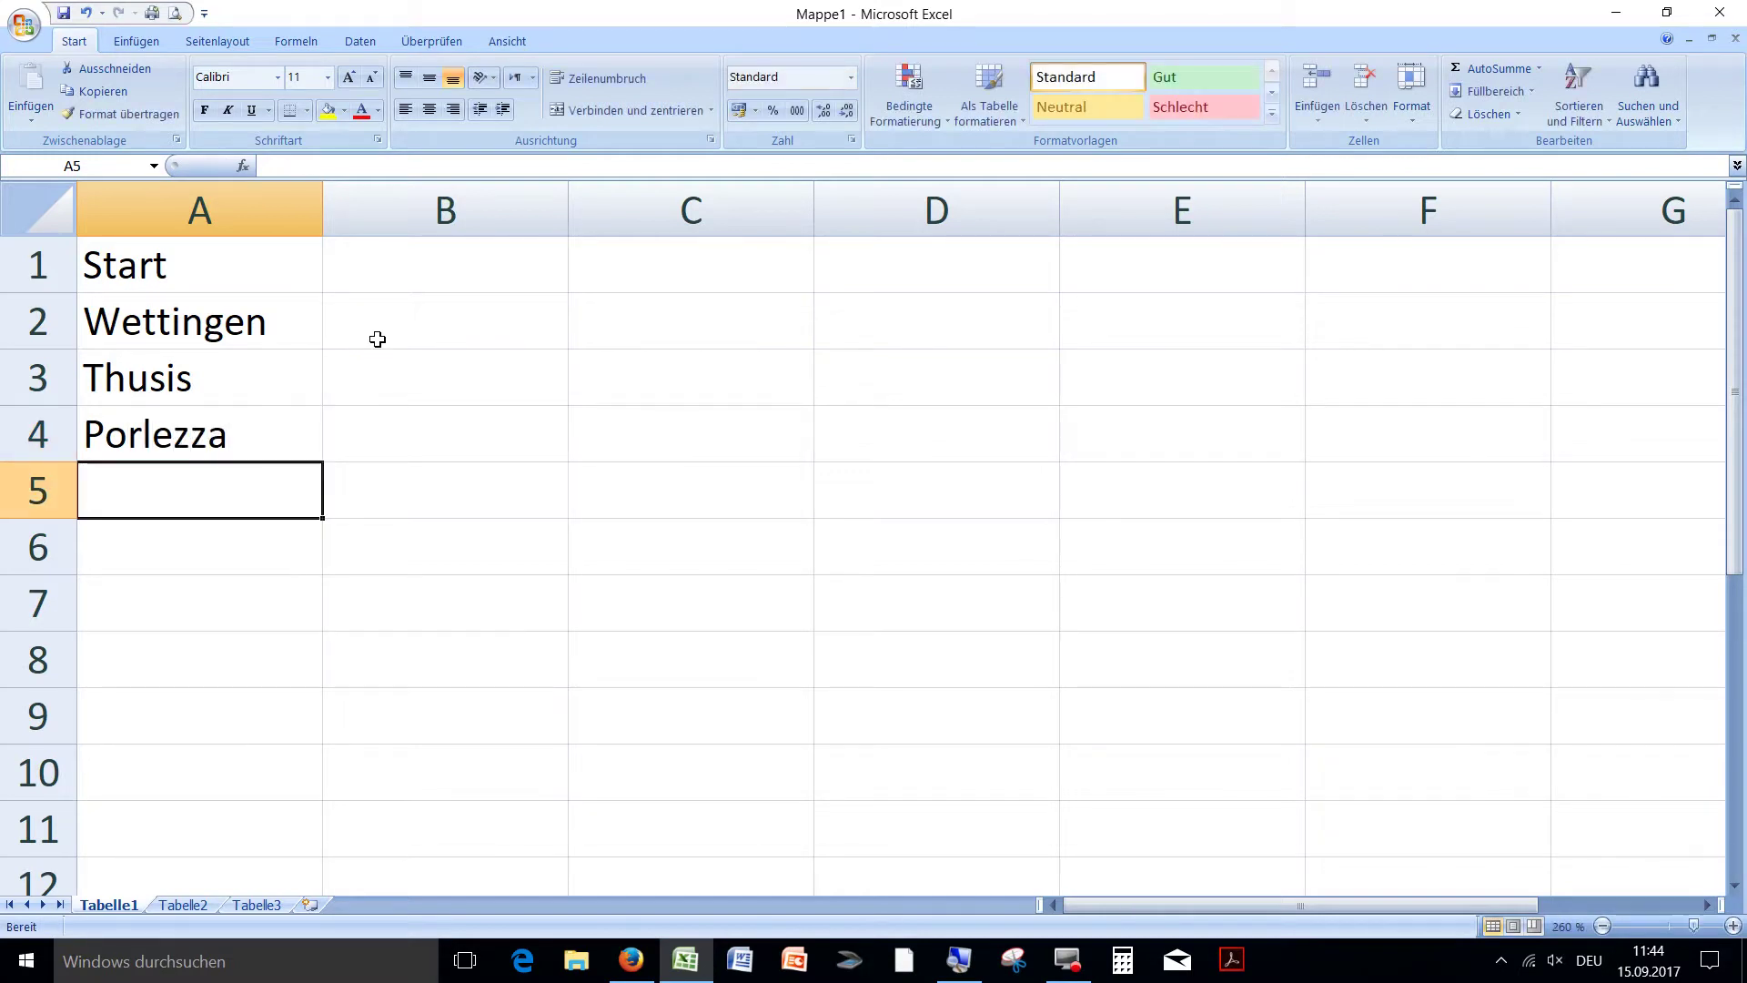
text(Dor)
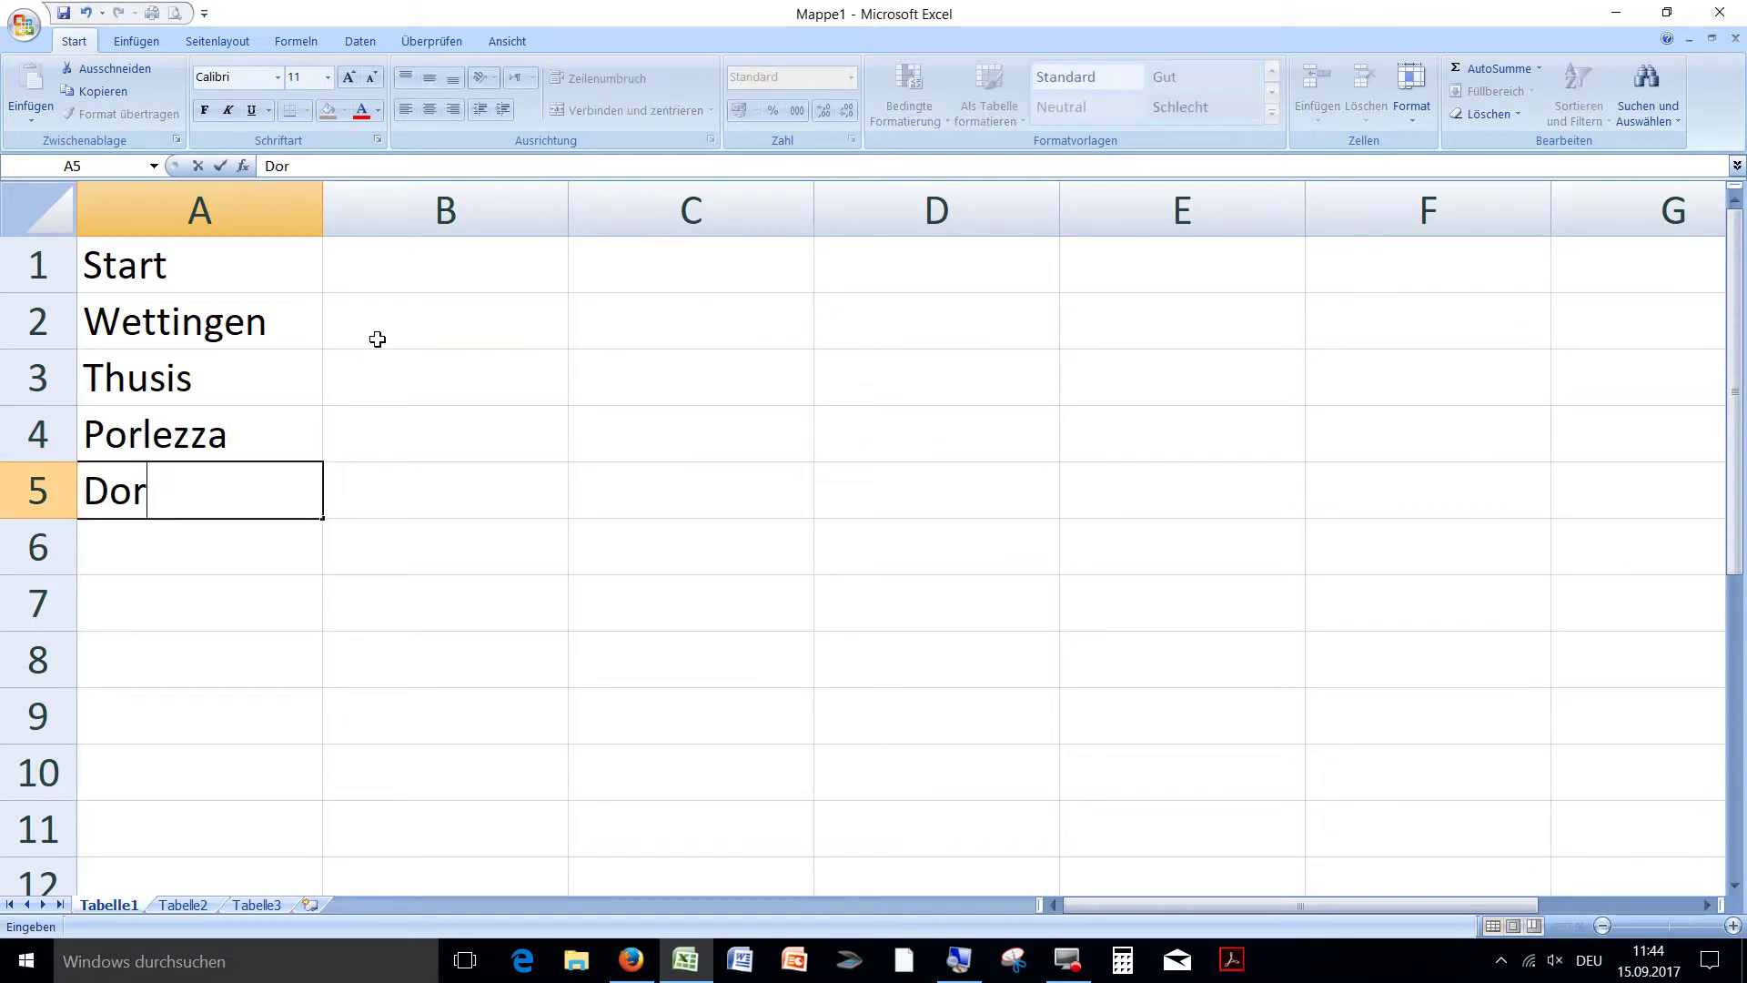
text(f Tirol)
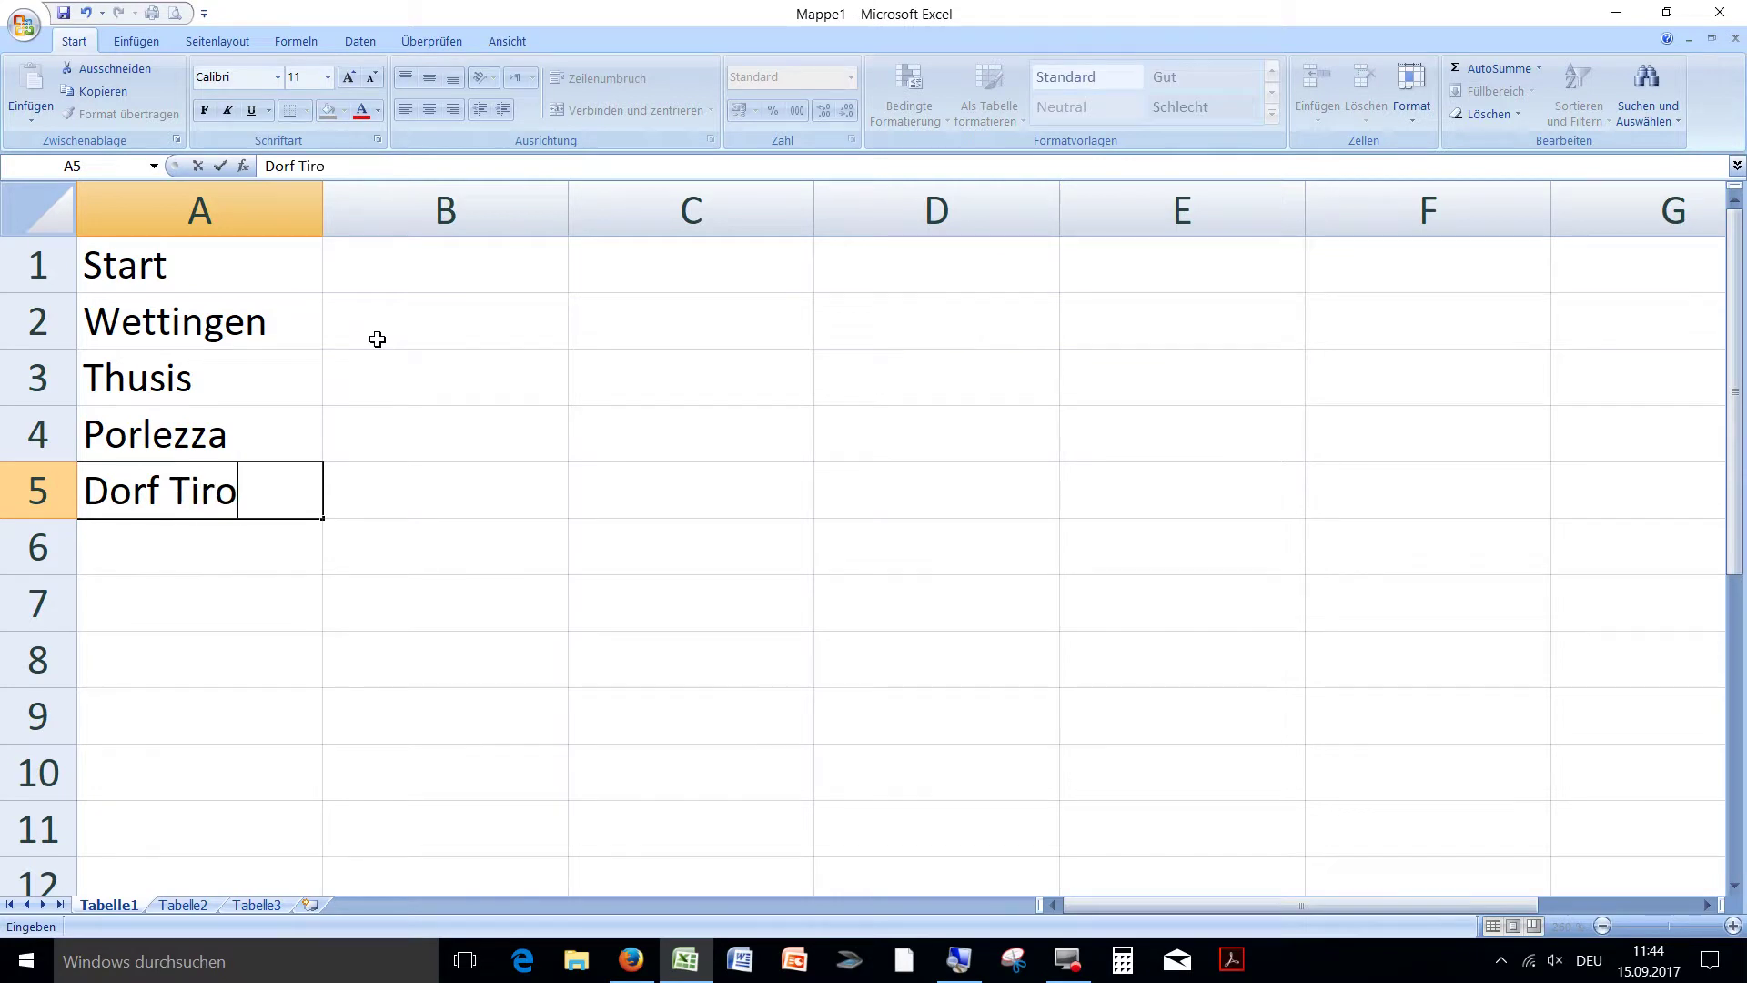
key(Return)
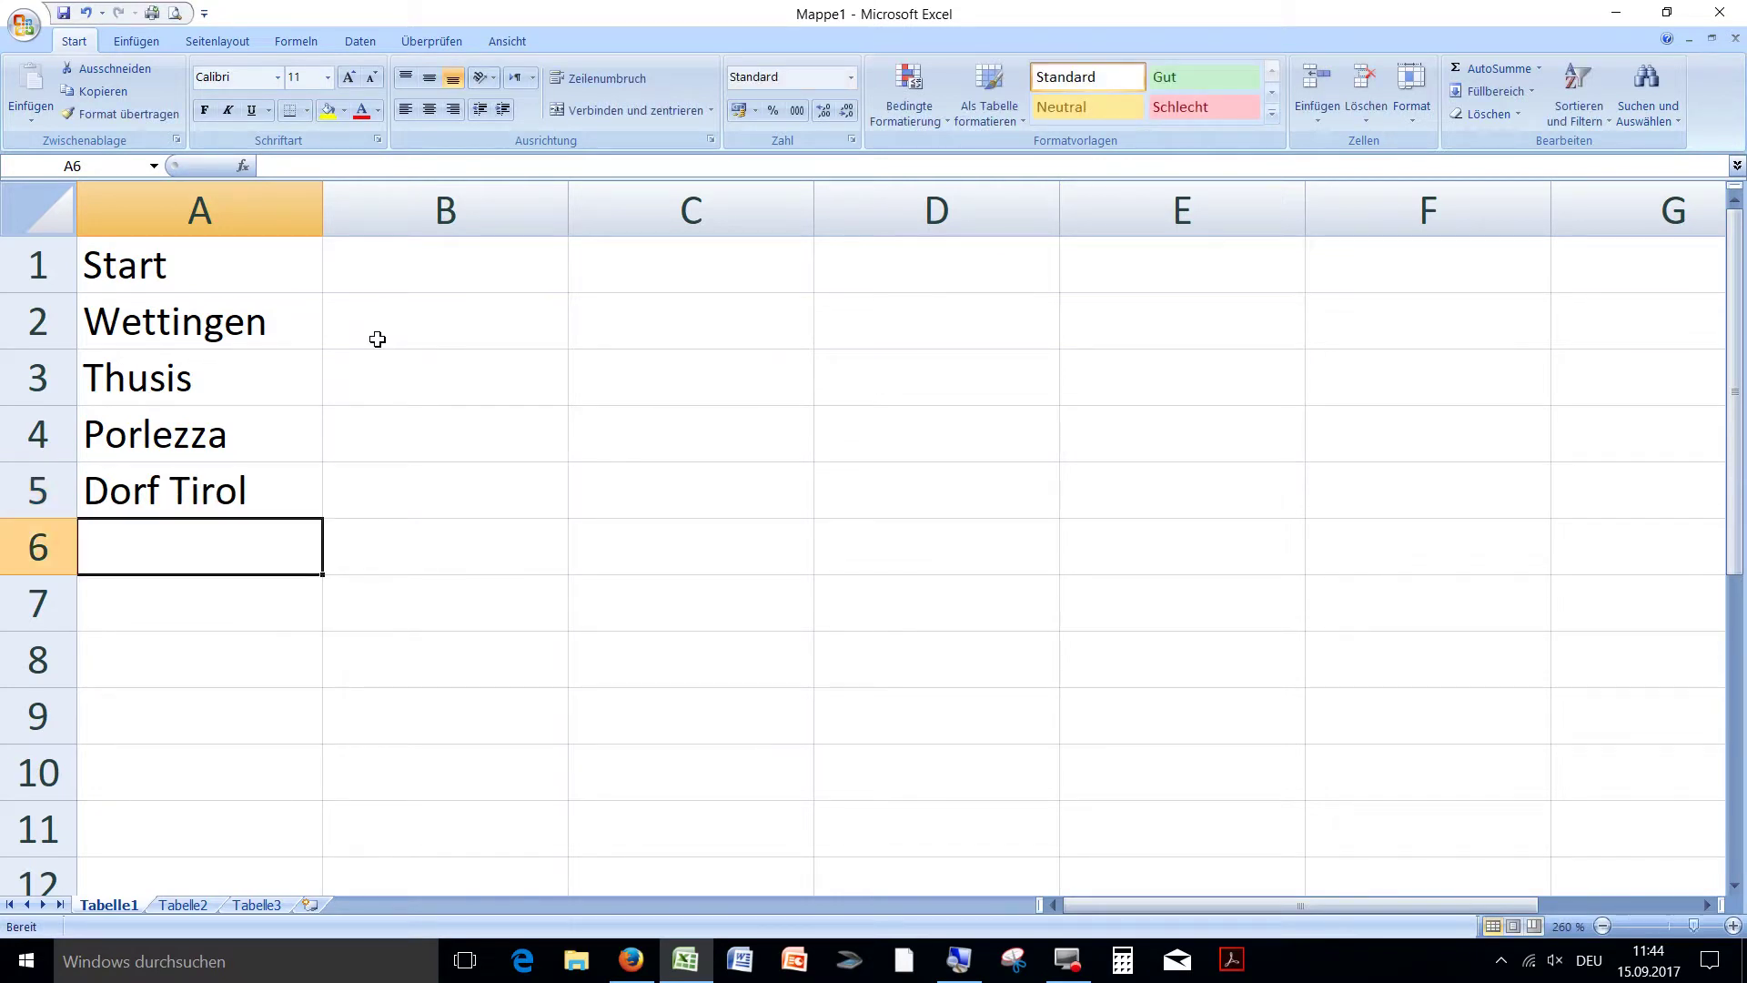
text(Gargelen)
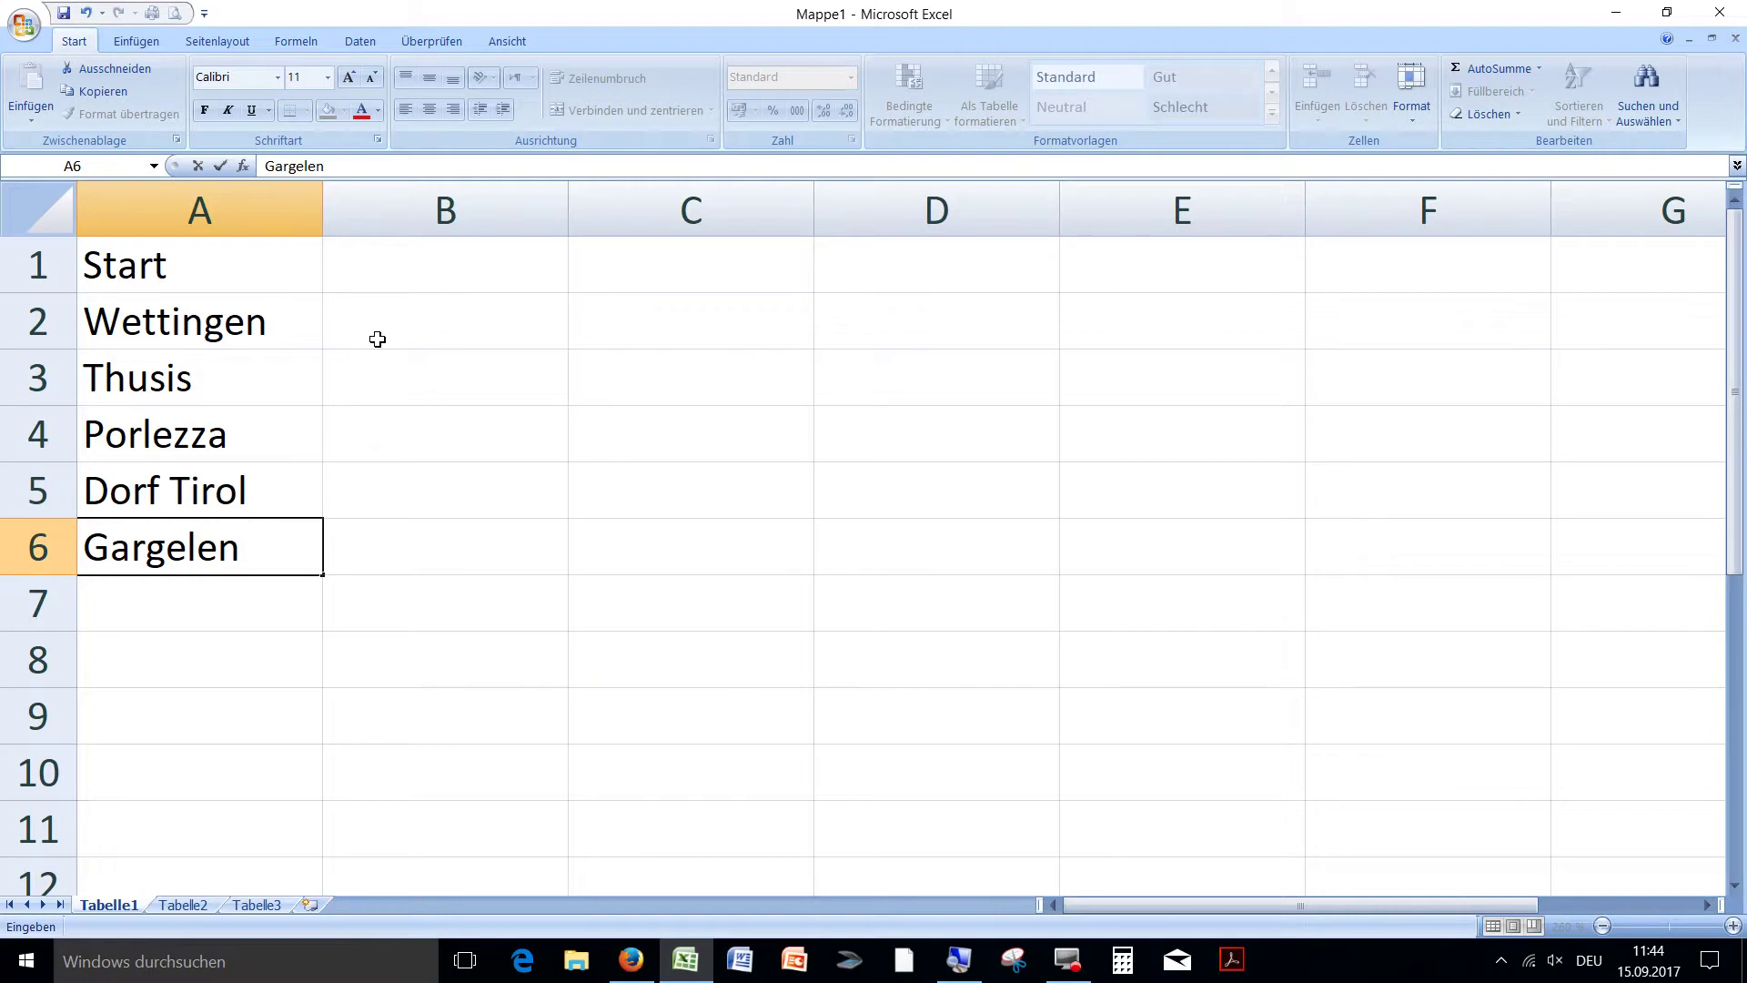
key(Return)
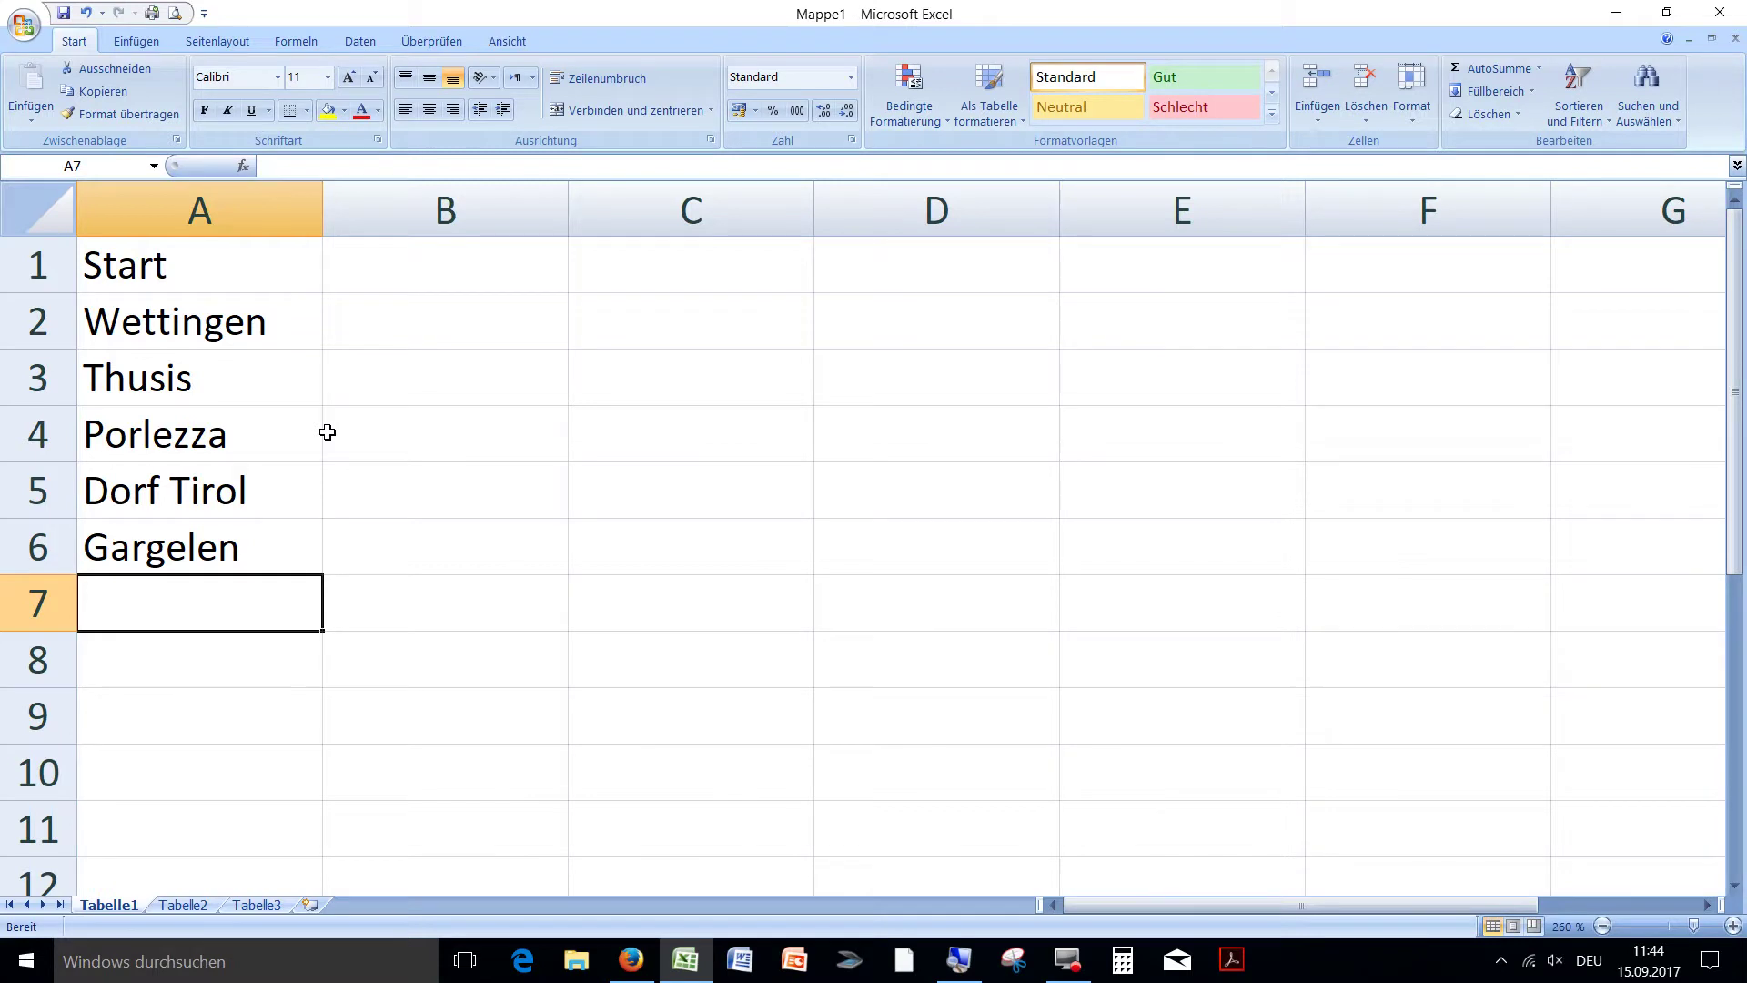
text(Vaduz)
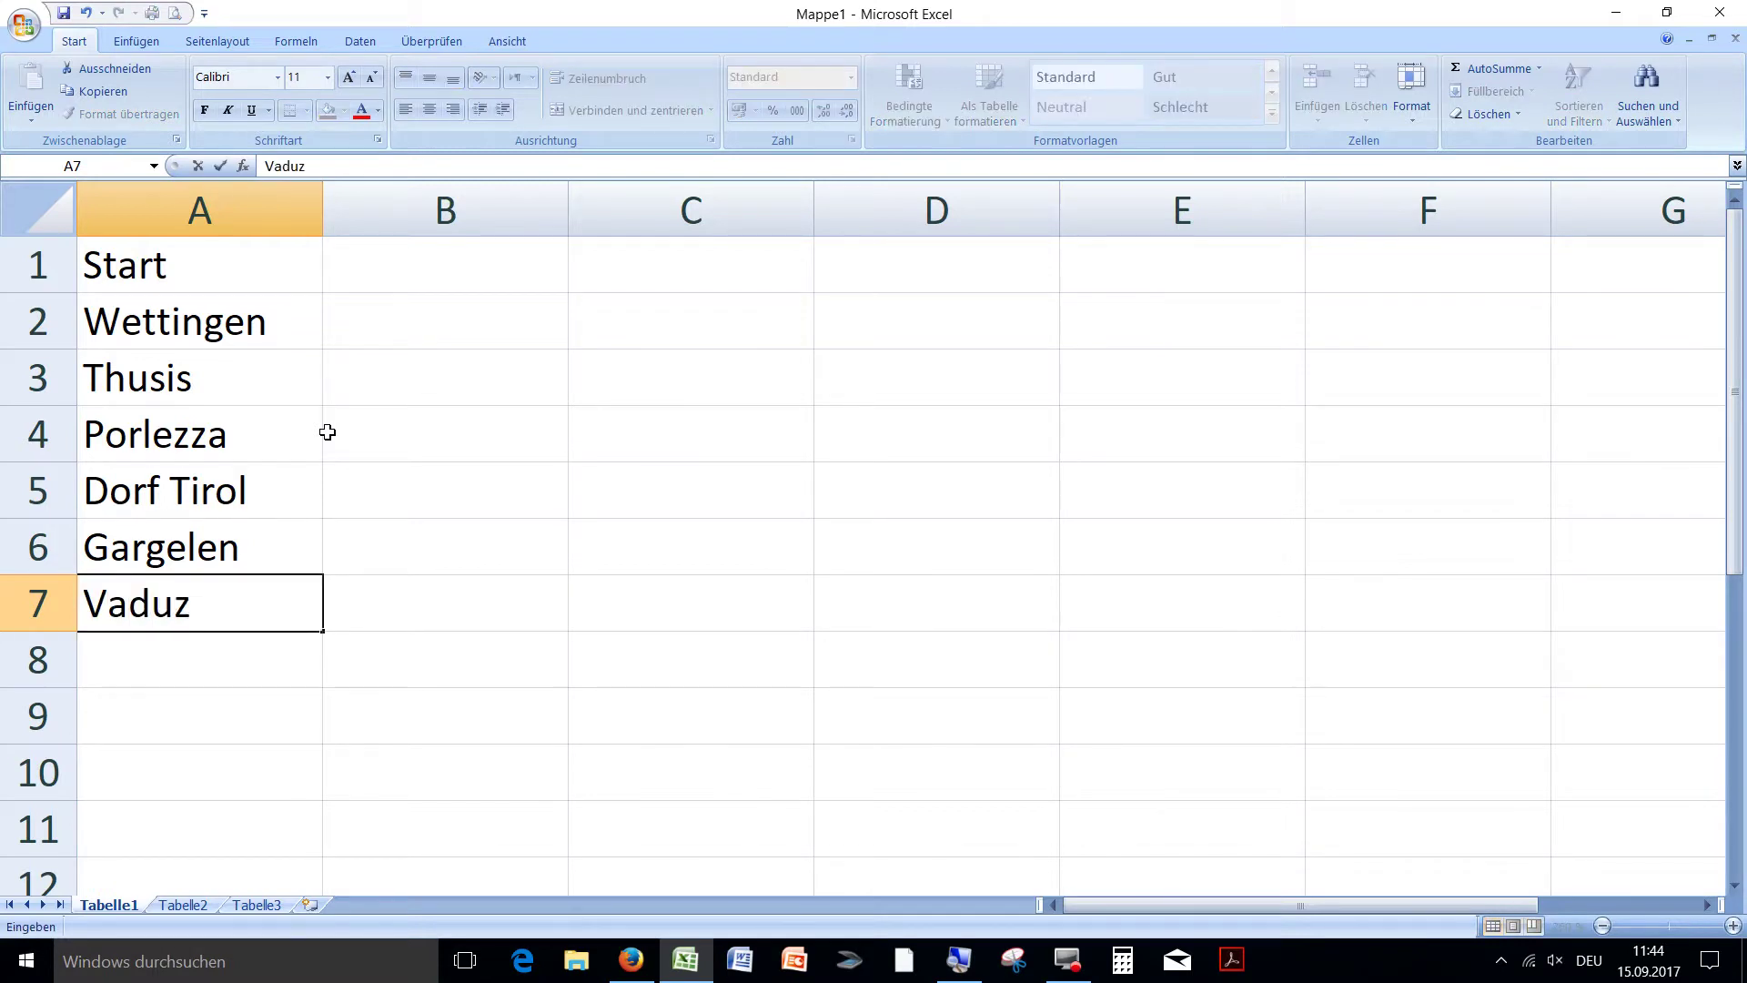
key(Tab)
Enter the column heading Ziel in cell B1
key(Up)
key(Up)
key(Up)
key(Up)
key(Up)
key(Up)
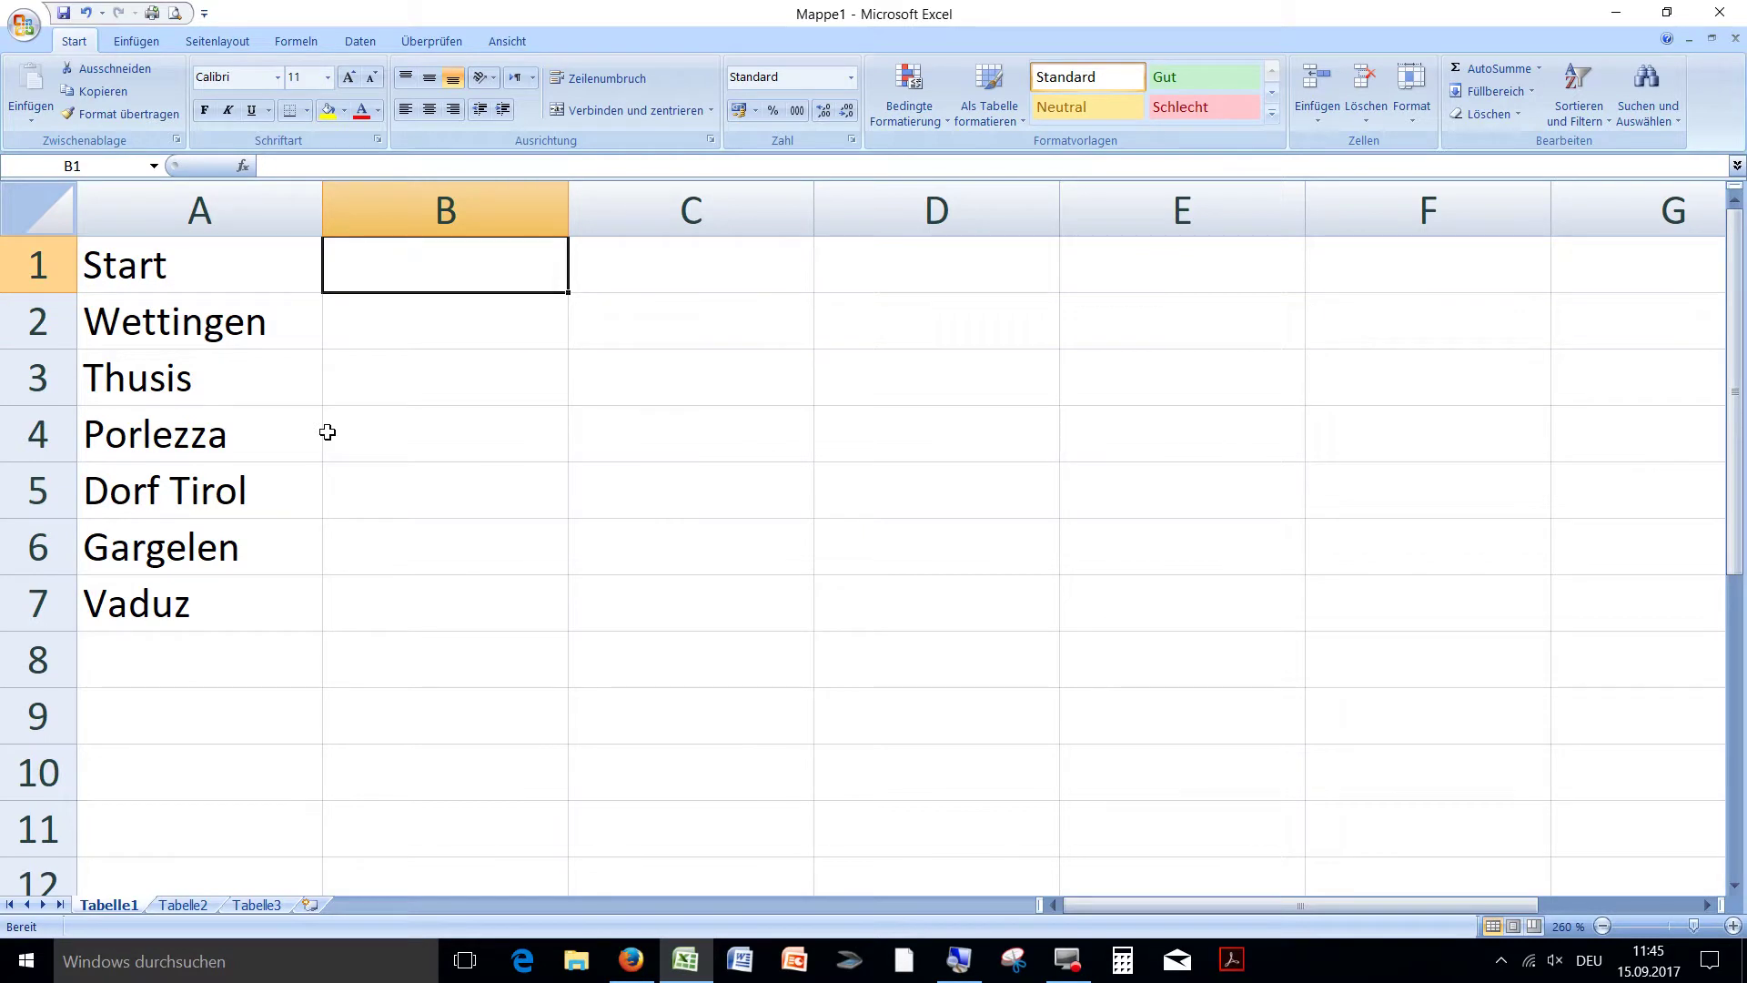
text(Ziel)
key(Return)
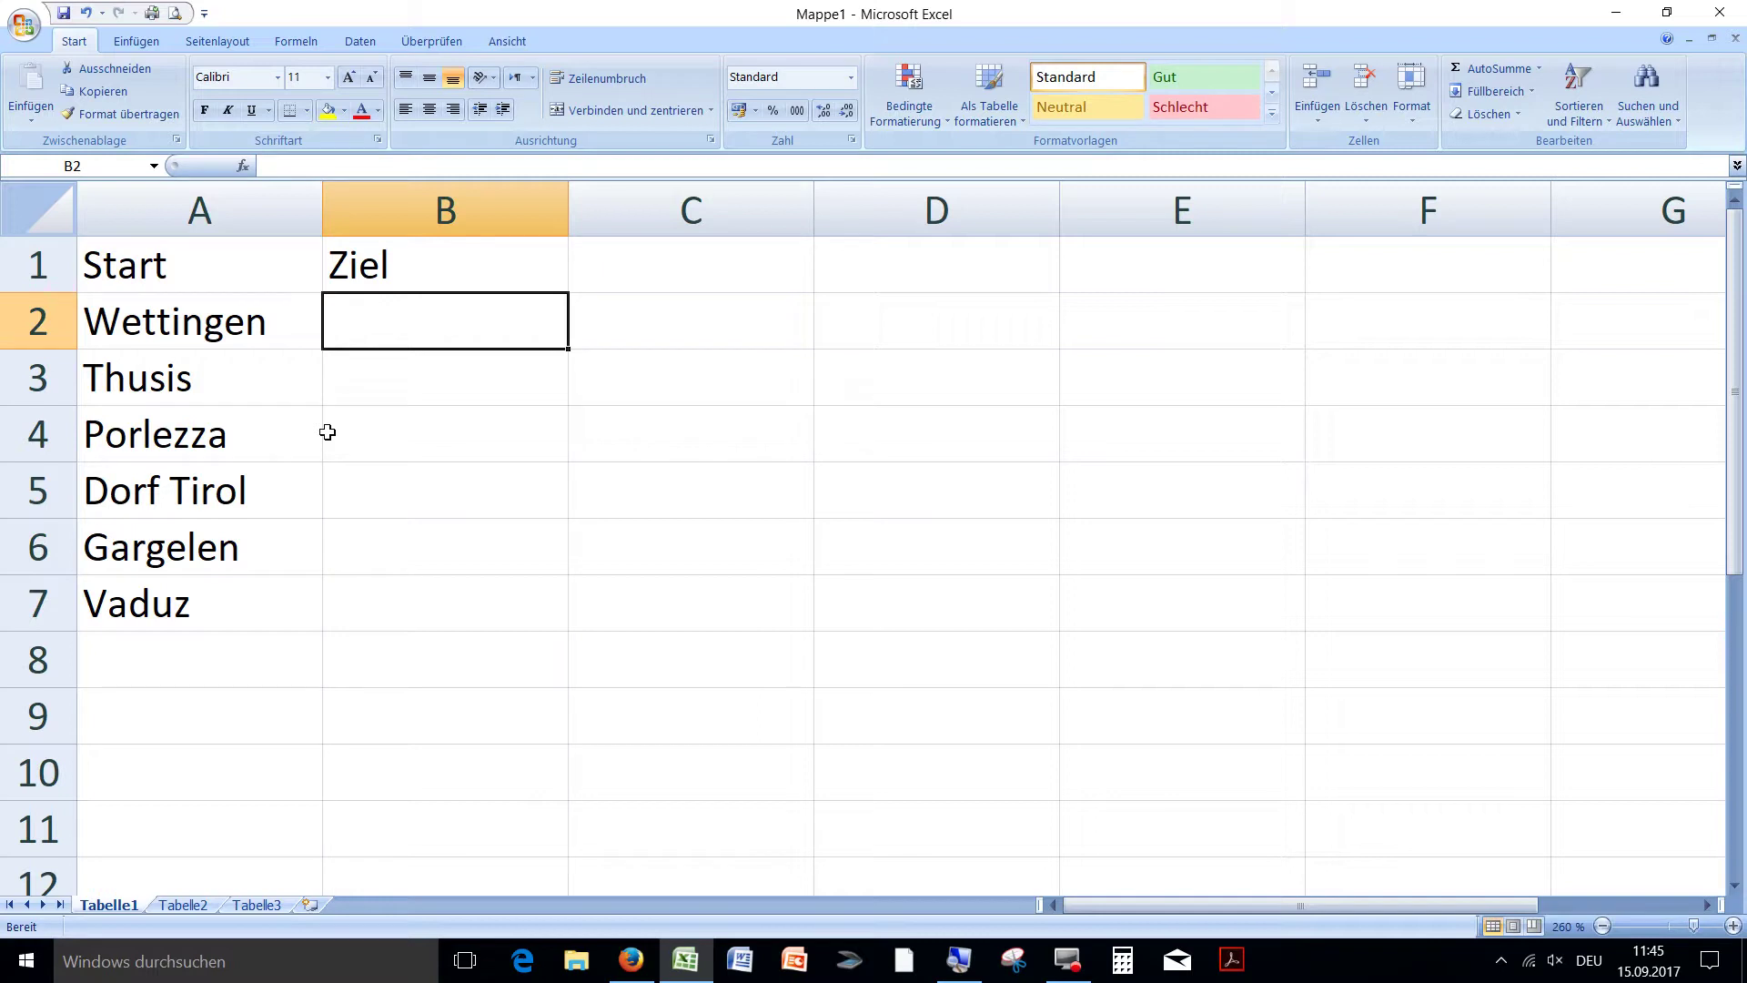
Fill the Ziel cells B2 and B3 with references to the next start place, =A3 and =A4
text(=)
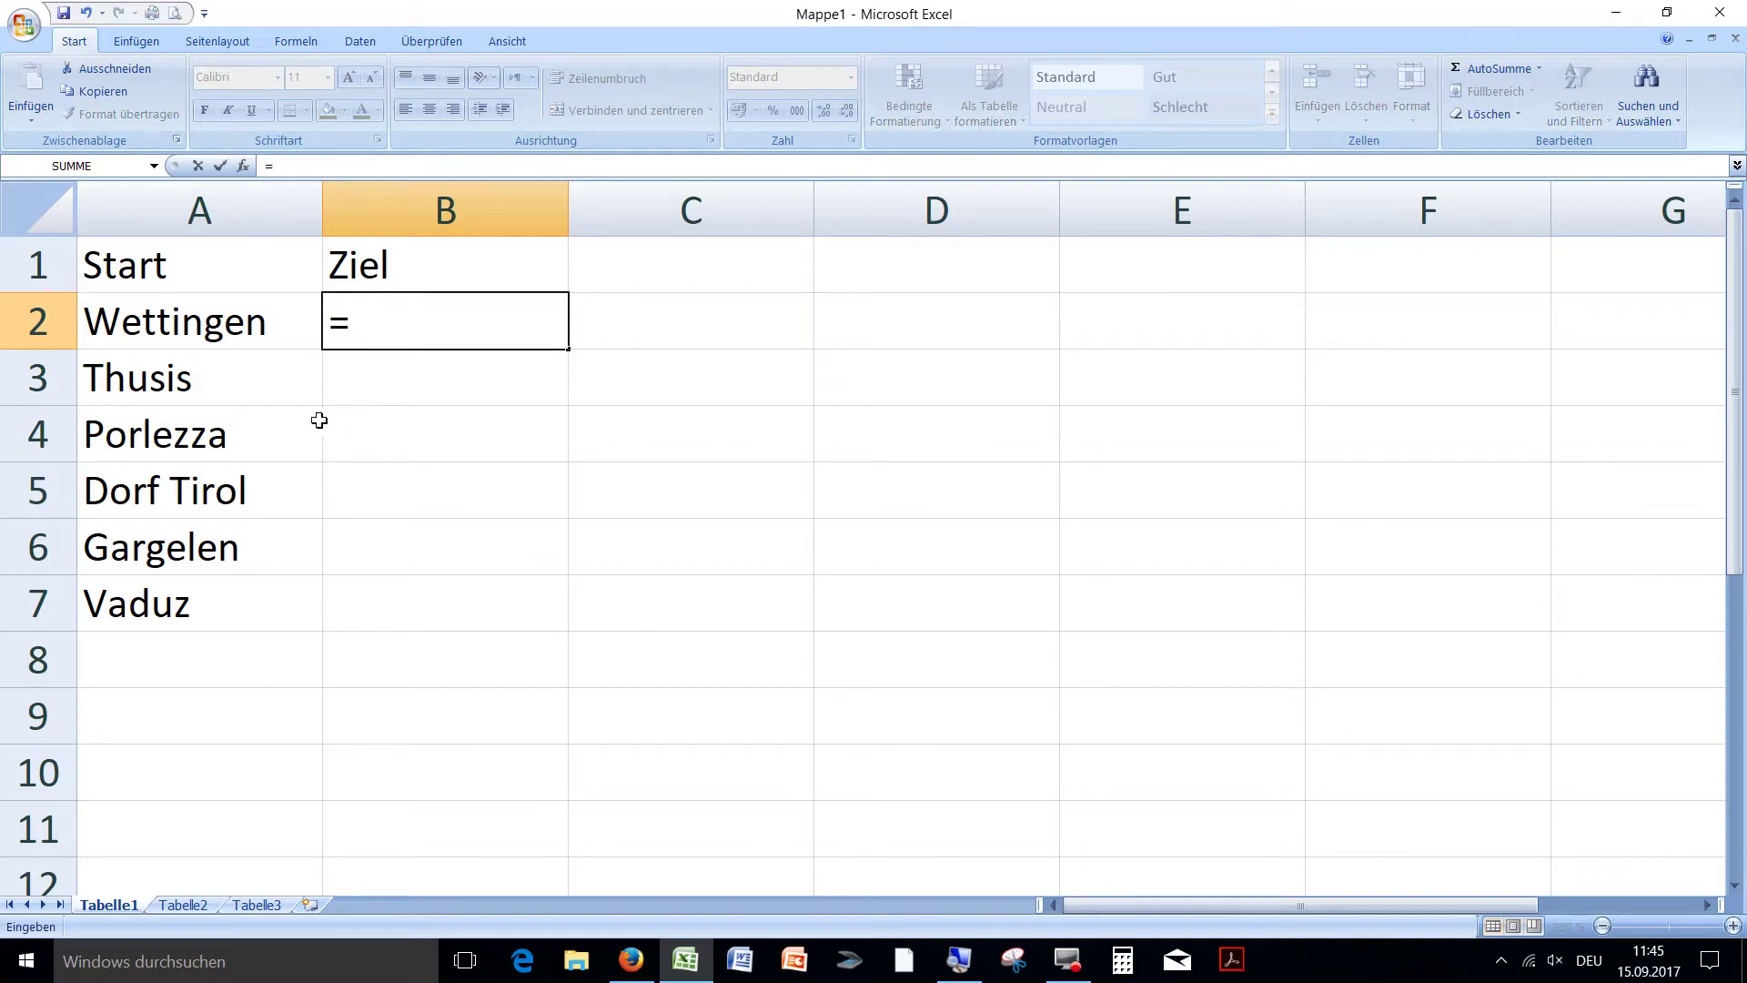
click(225, 376)
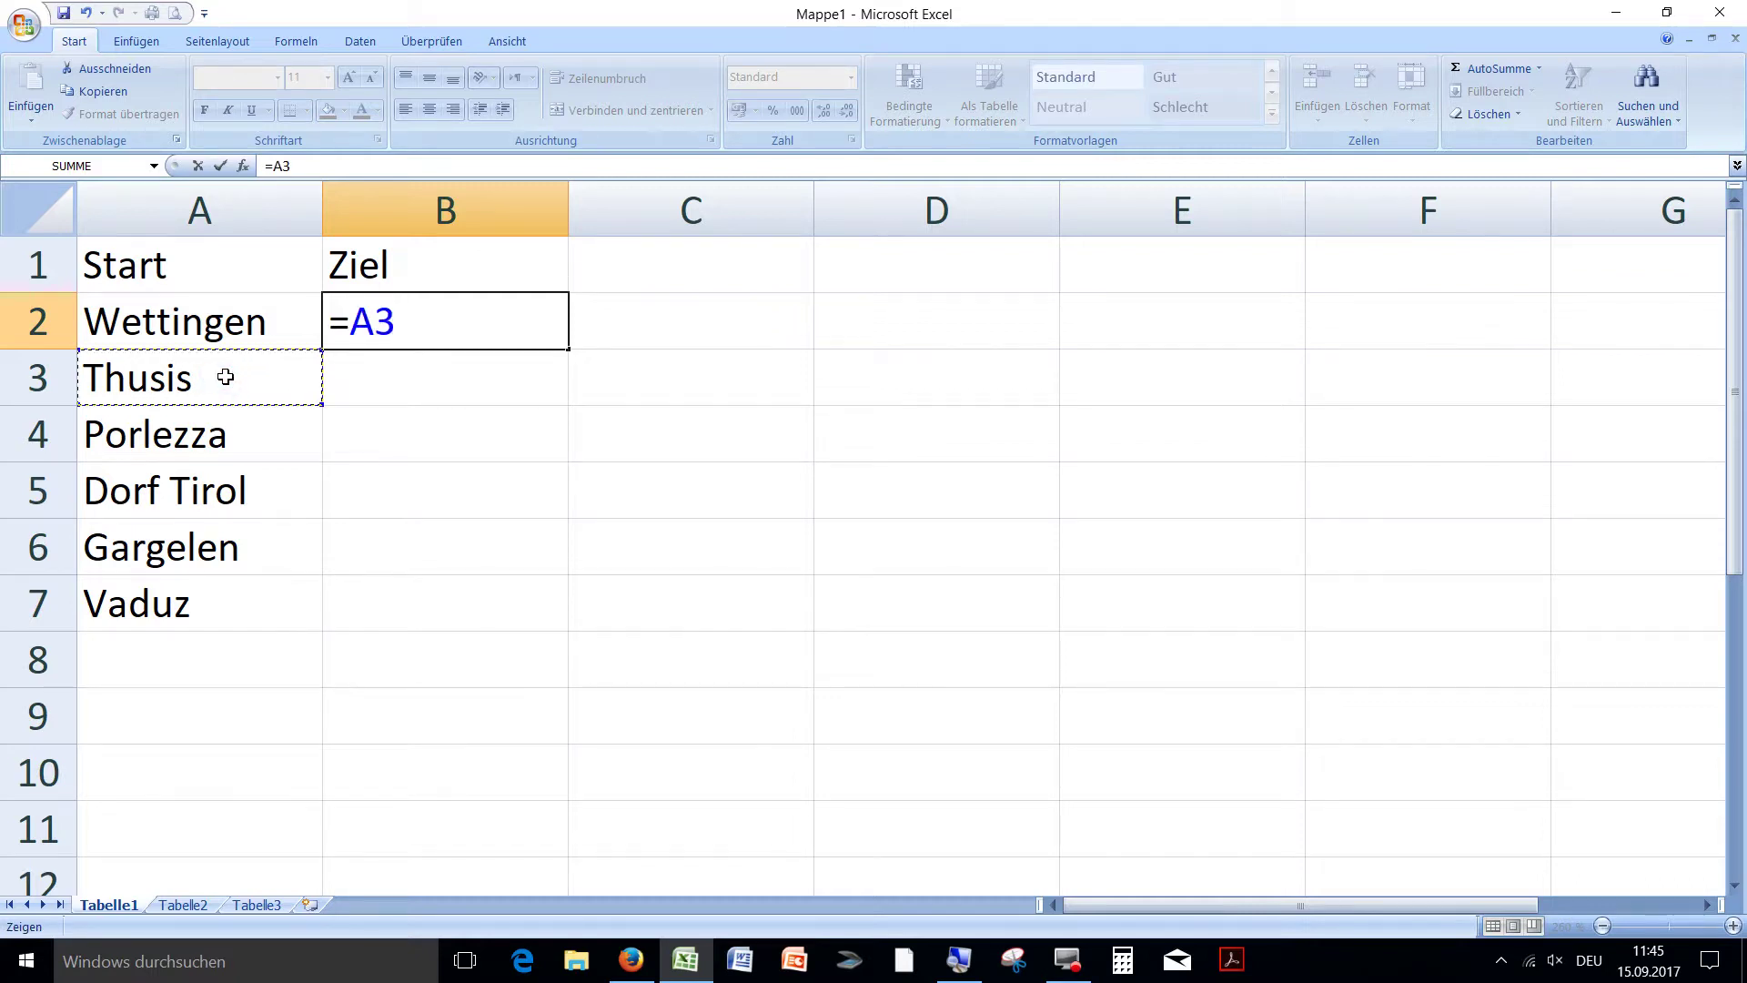
key(Return)
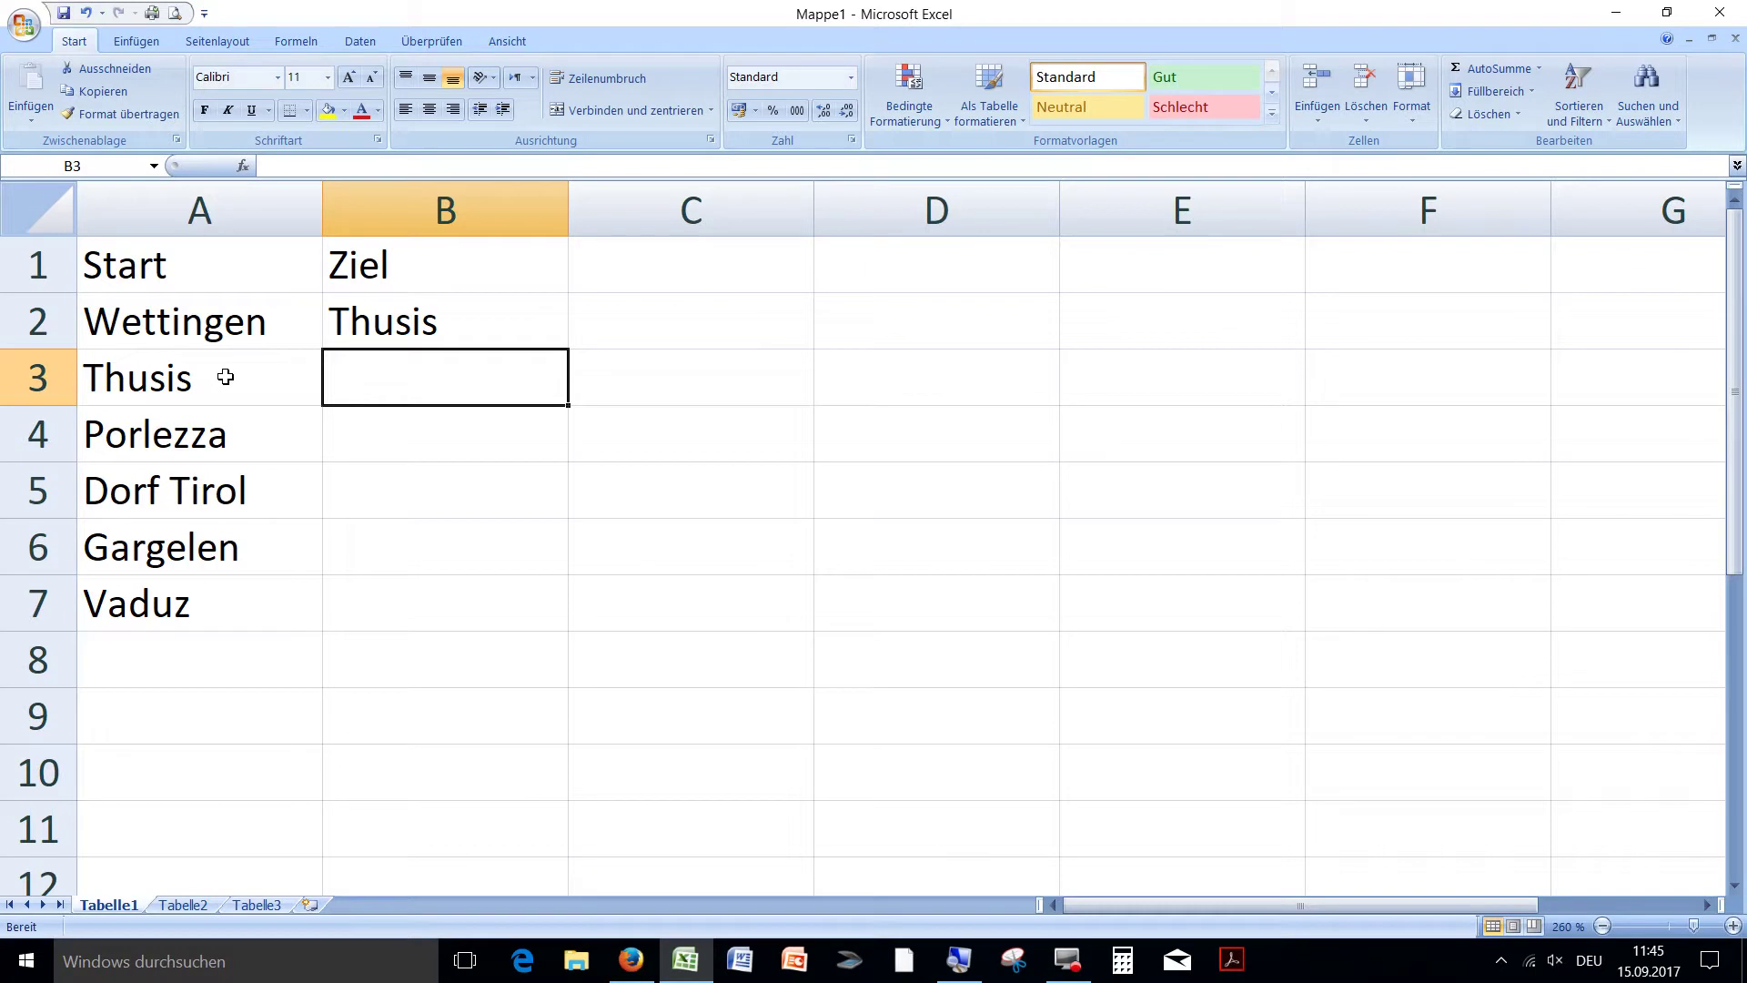
text(=)
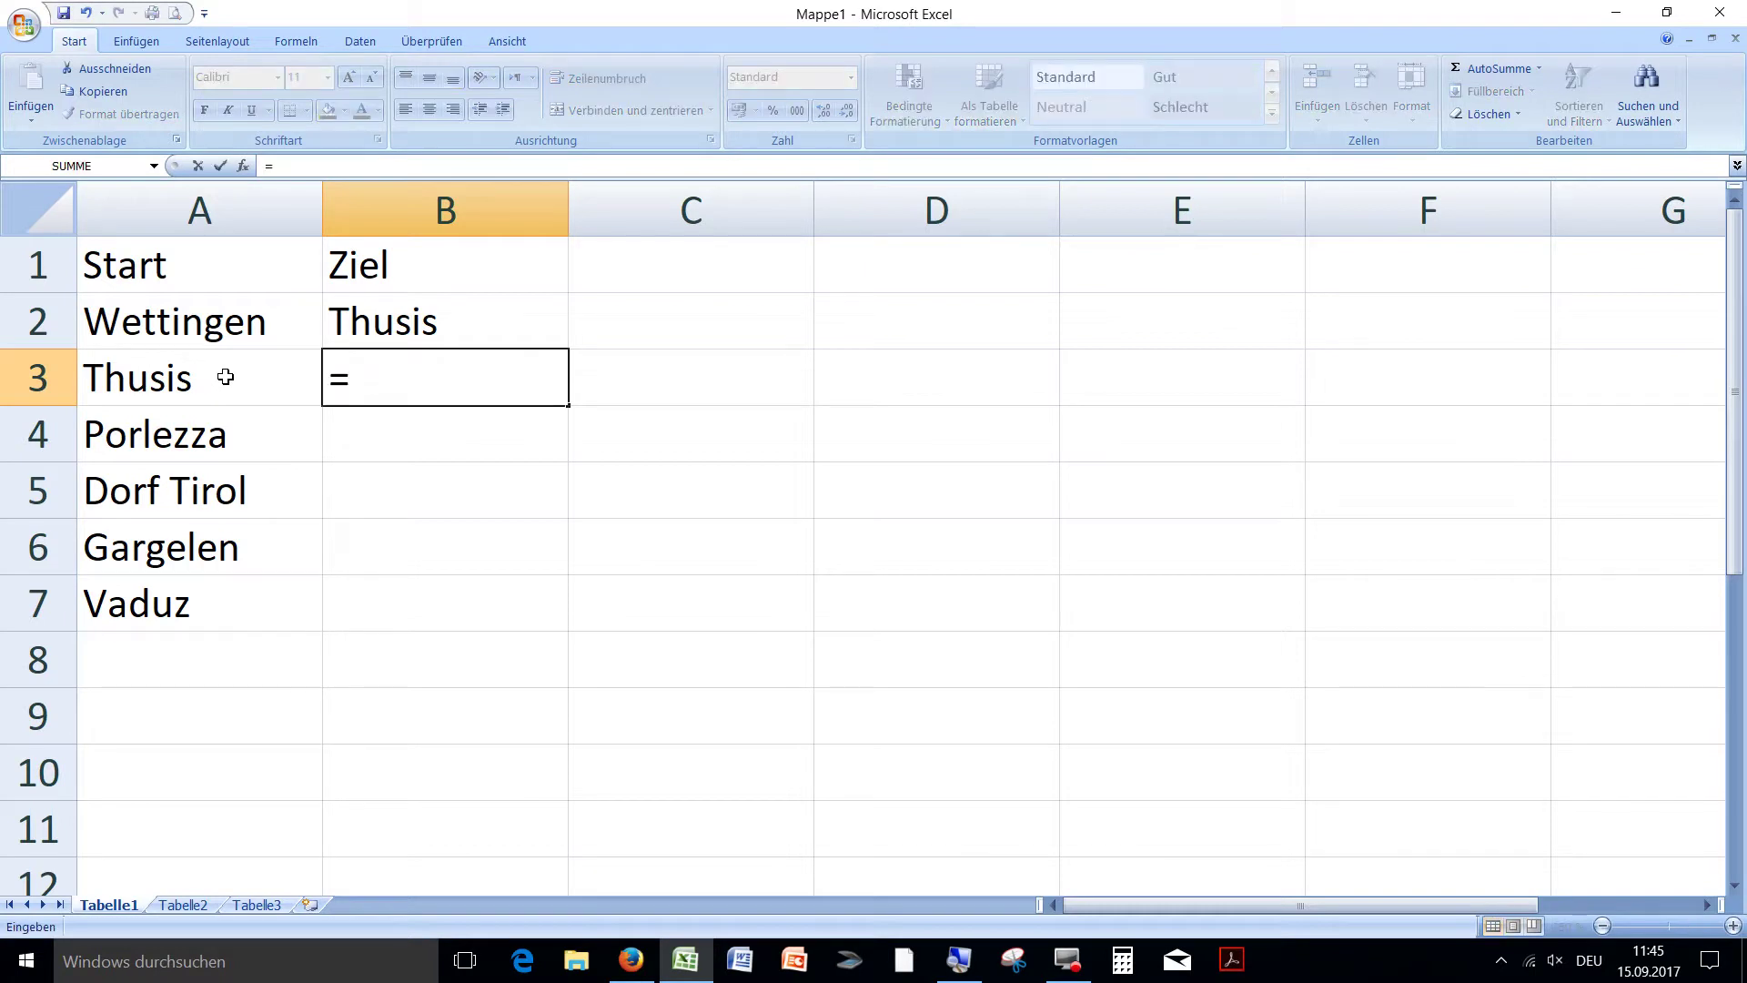
click(221, 436)
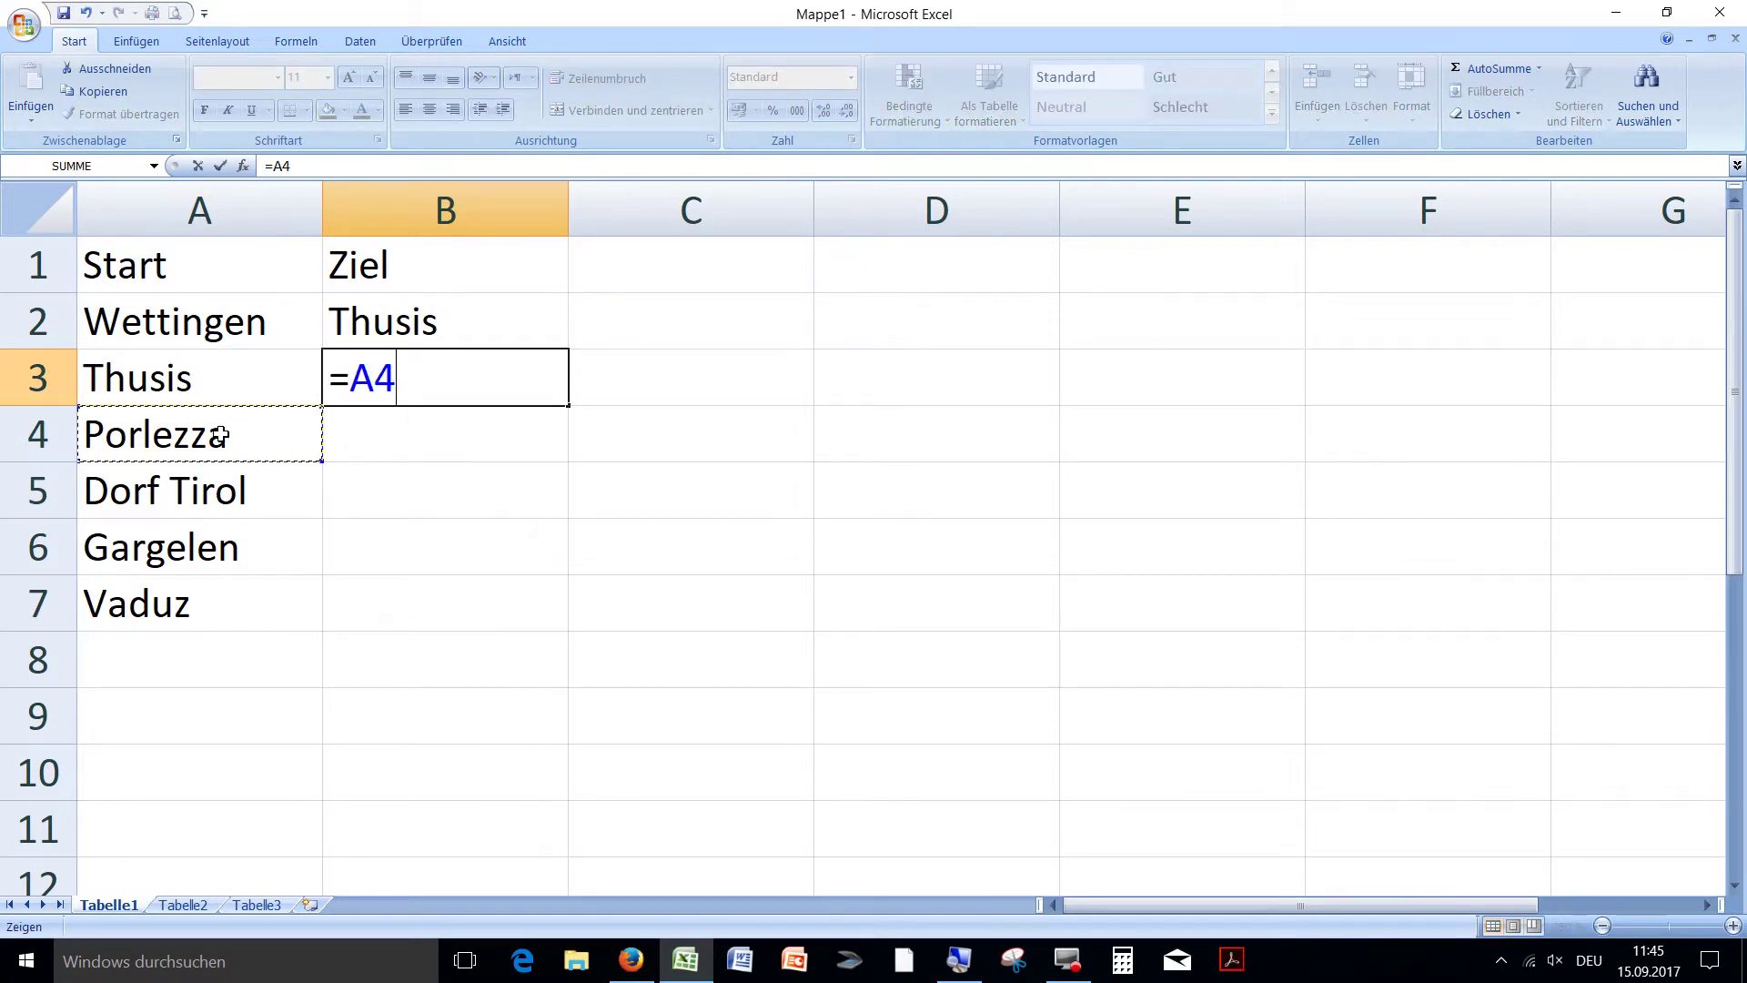
key(Return)
Continue the Ziel column with the references =A5 in cell B4 and =A6 in cell B5
text(=)
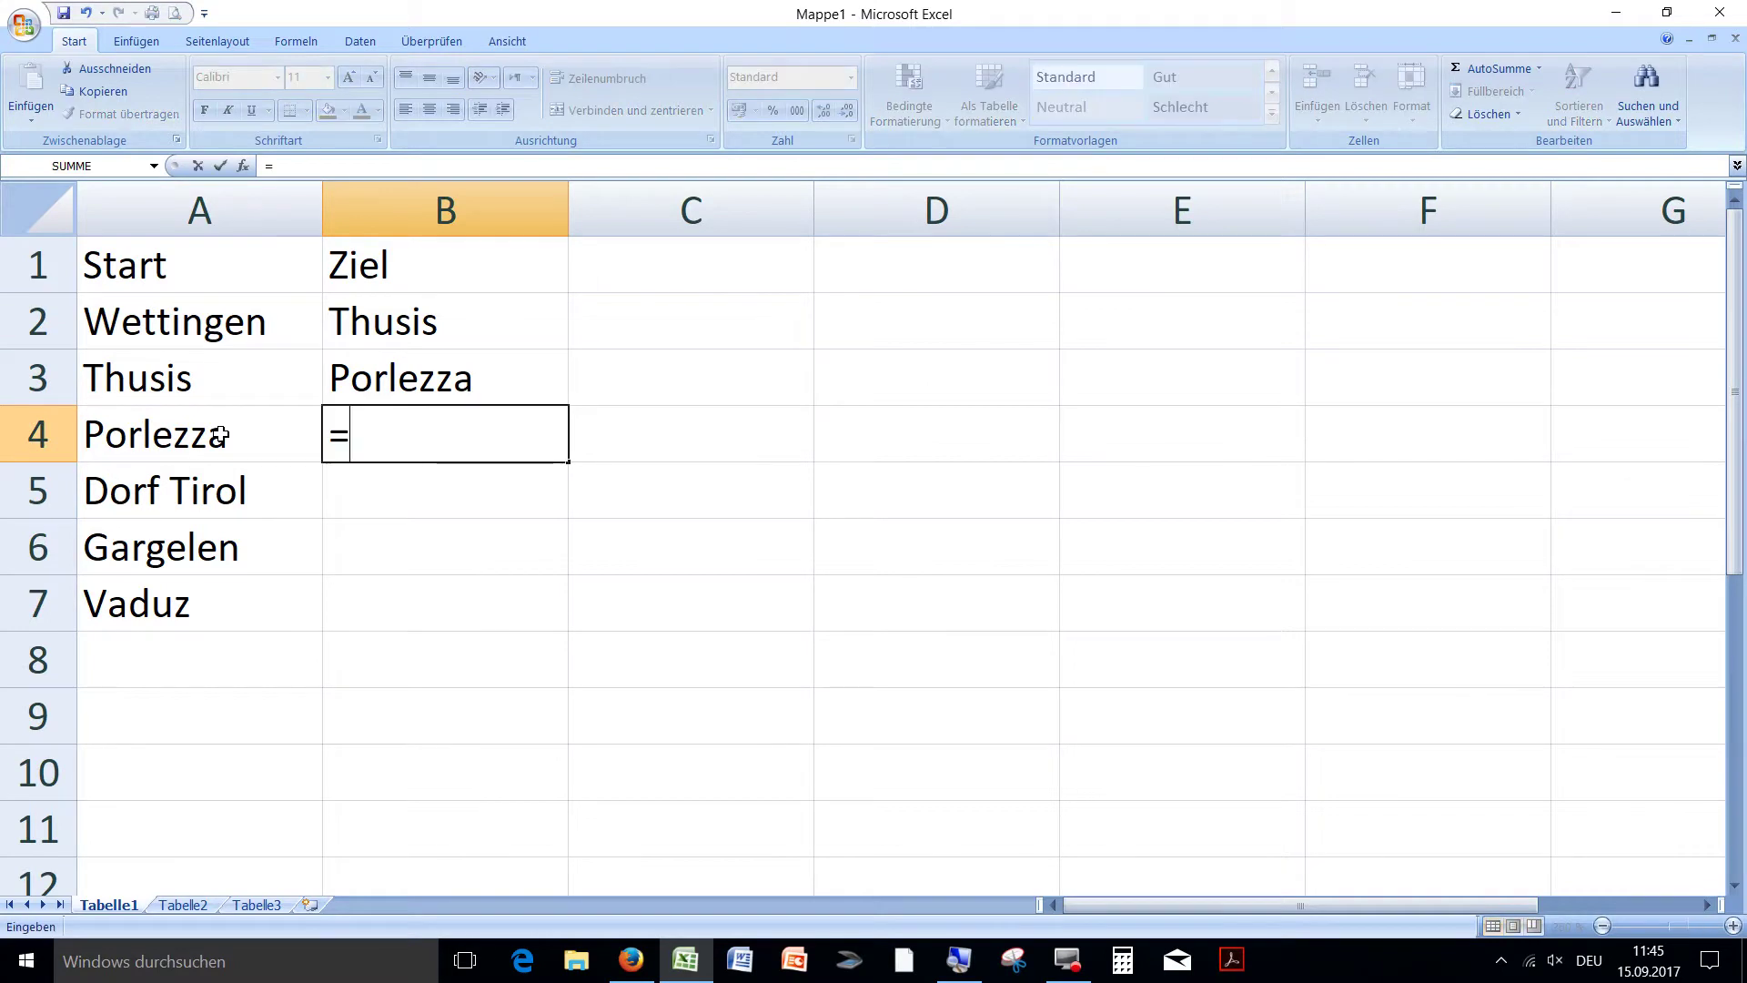
click(225, 496)
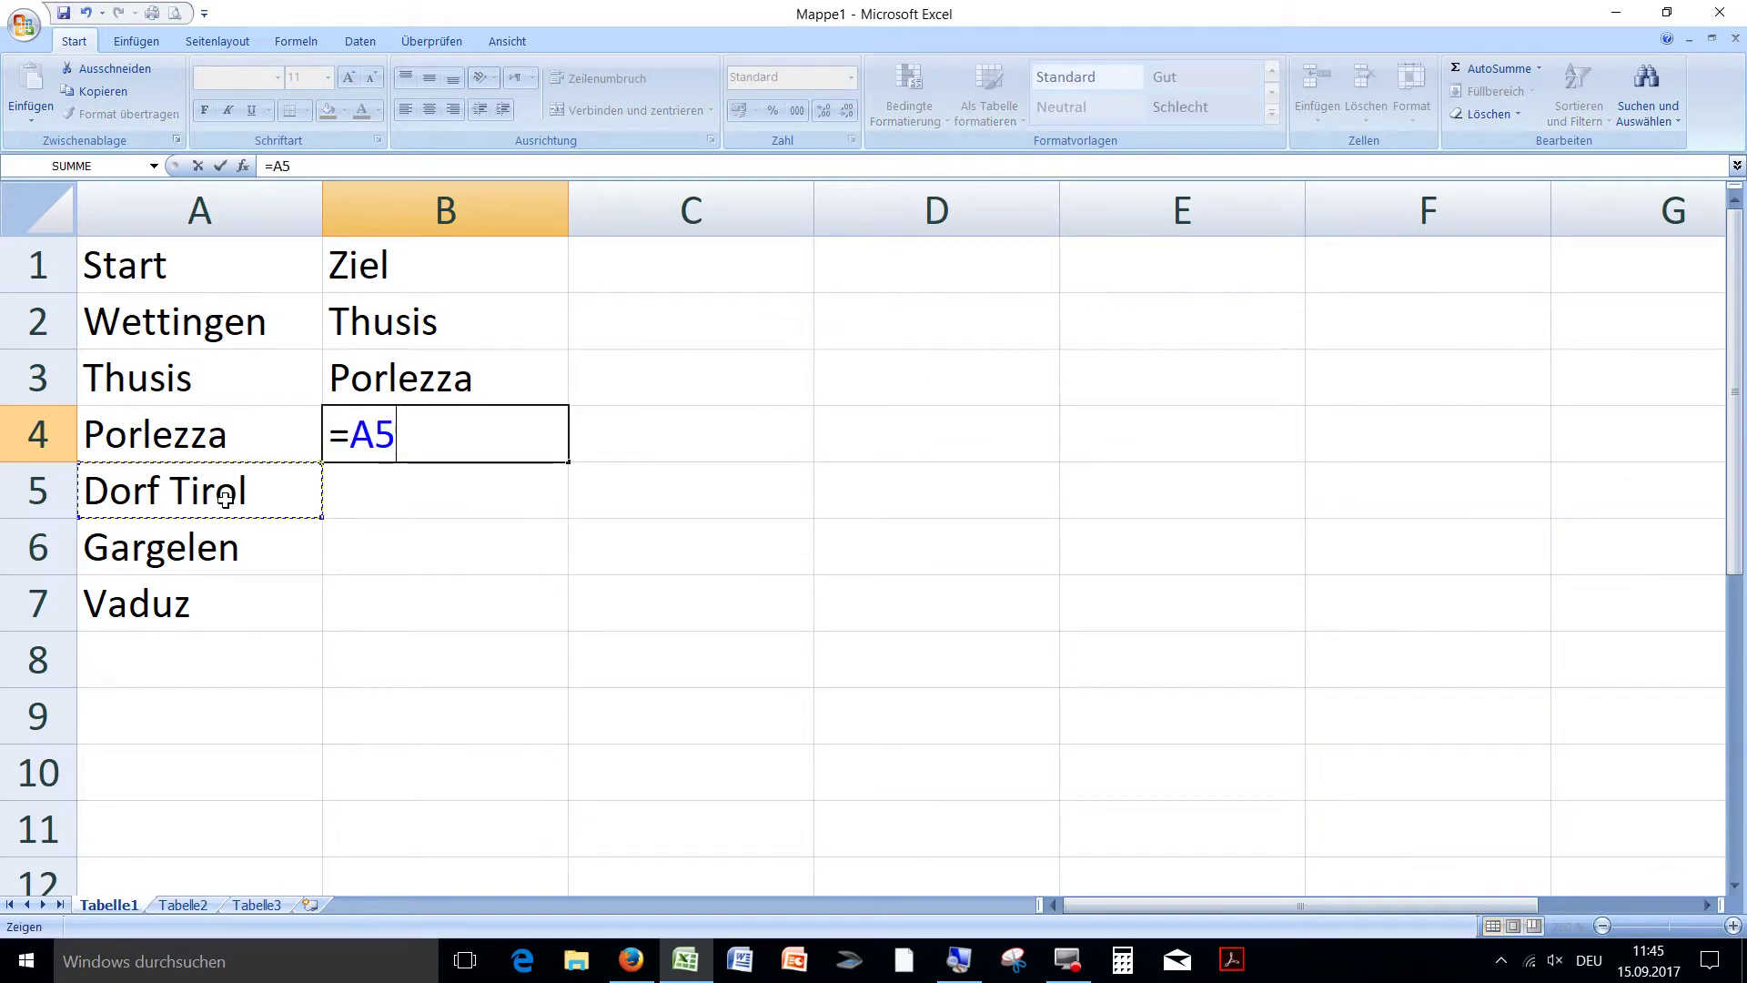
key(Return)
text(=?)
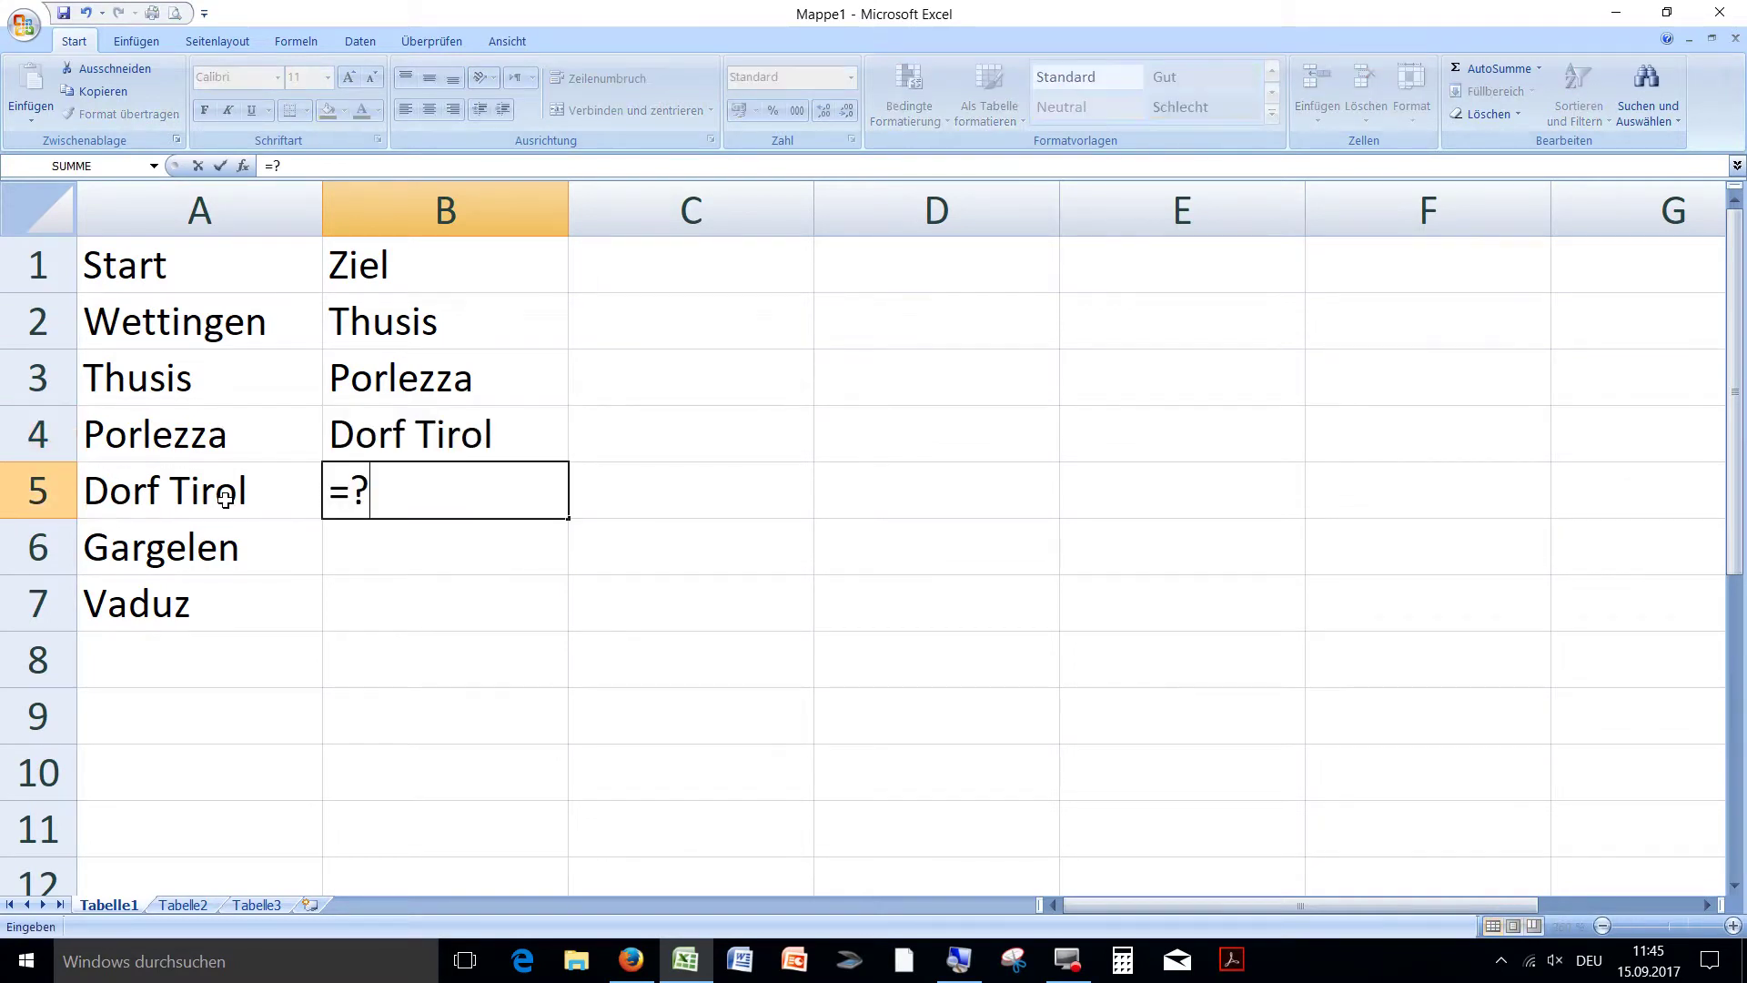
key(BackSpace)
click(225, 549)
key(Return)
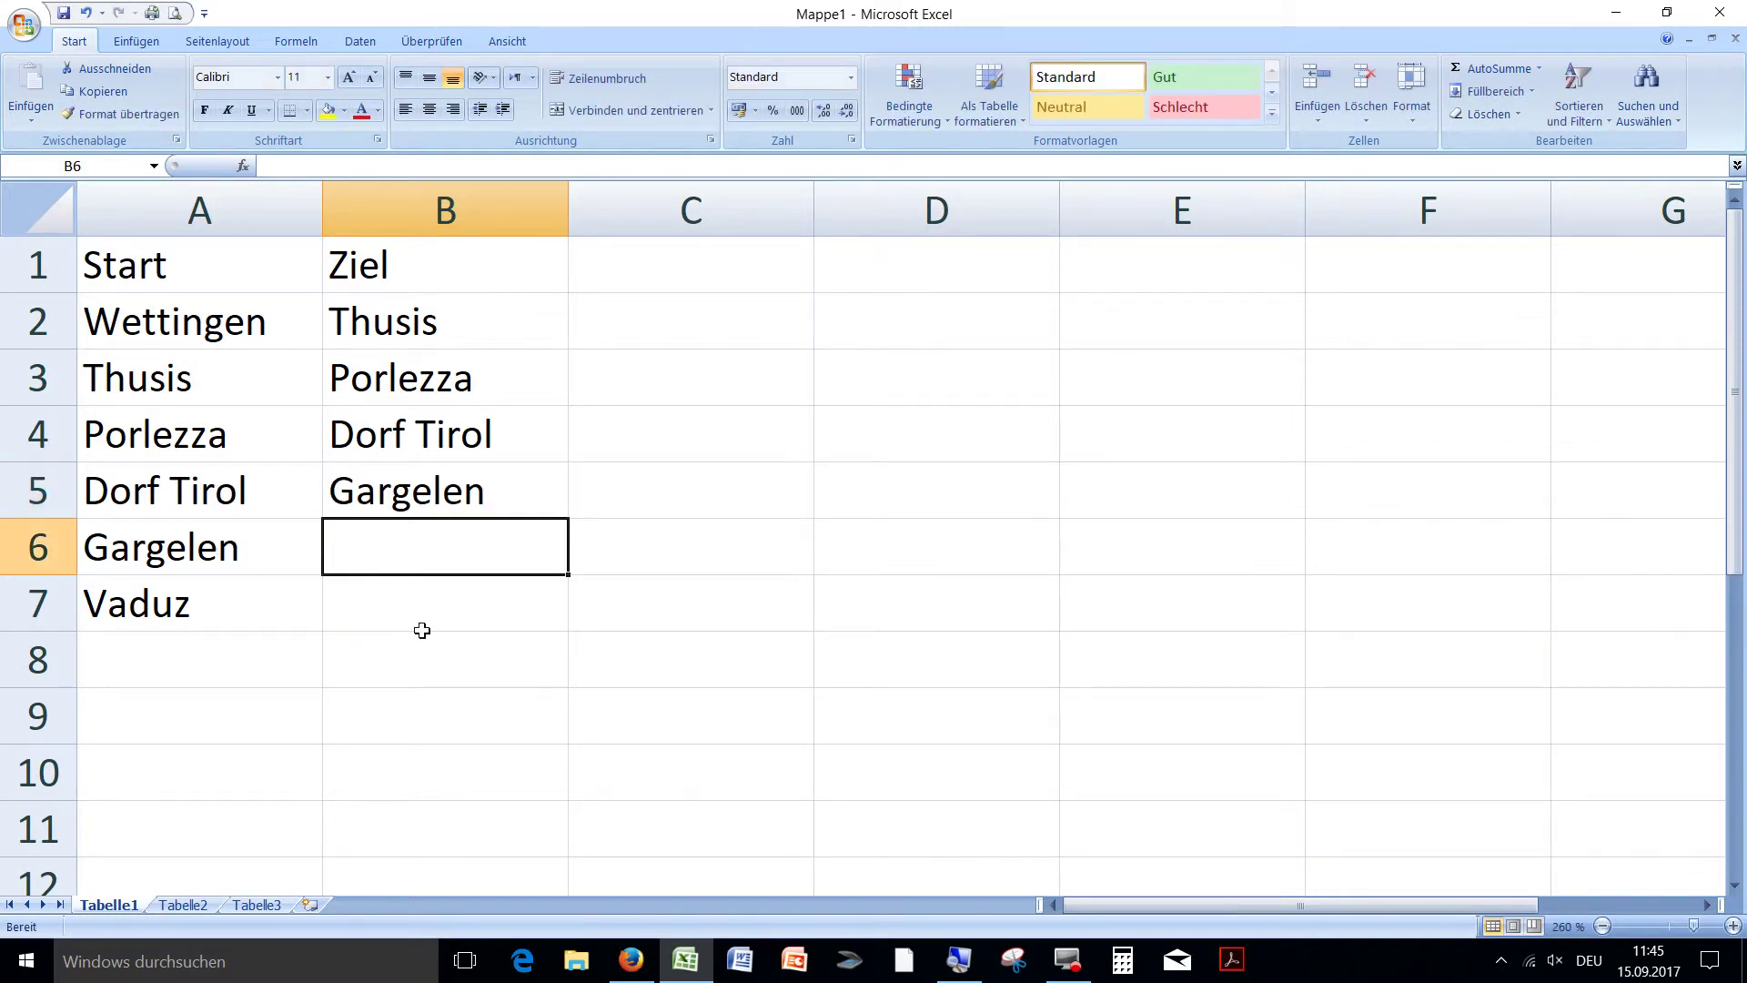
Switch to Firefox and search Google for "Fahrzeit Dorf Tirol Gargellen"
click(631, 959)
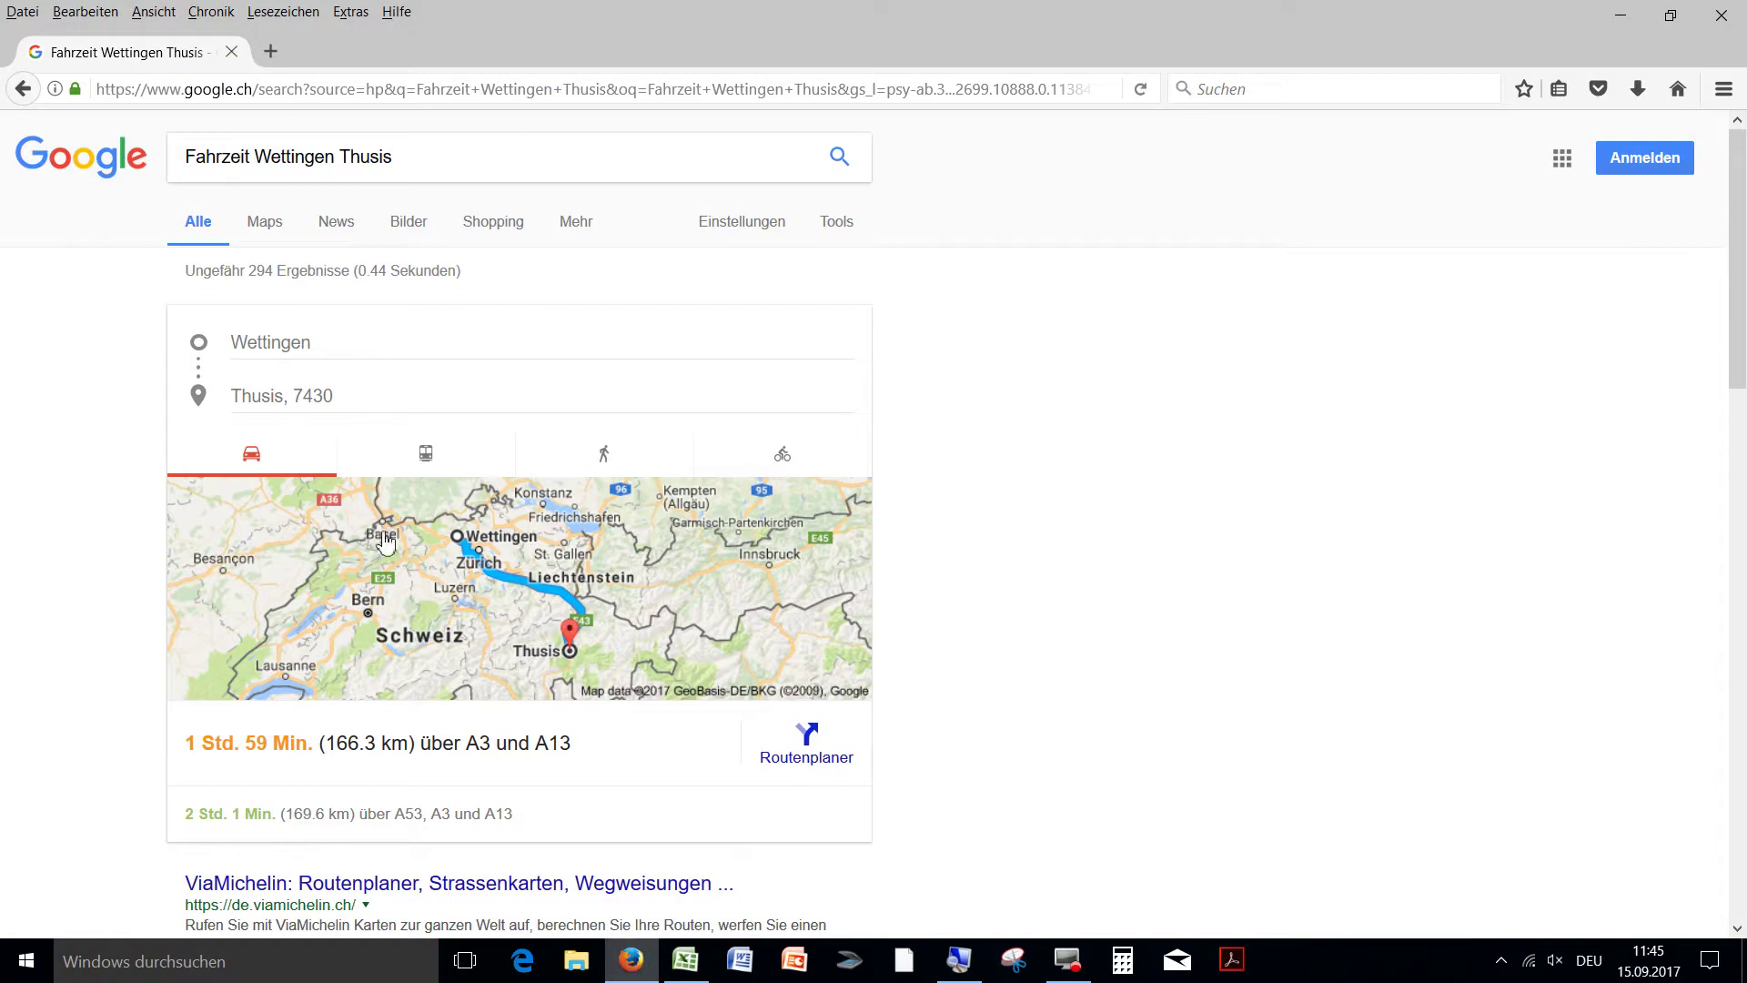
click(330, 342)
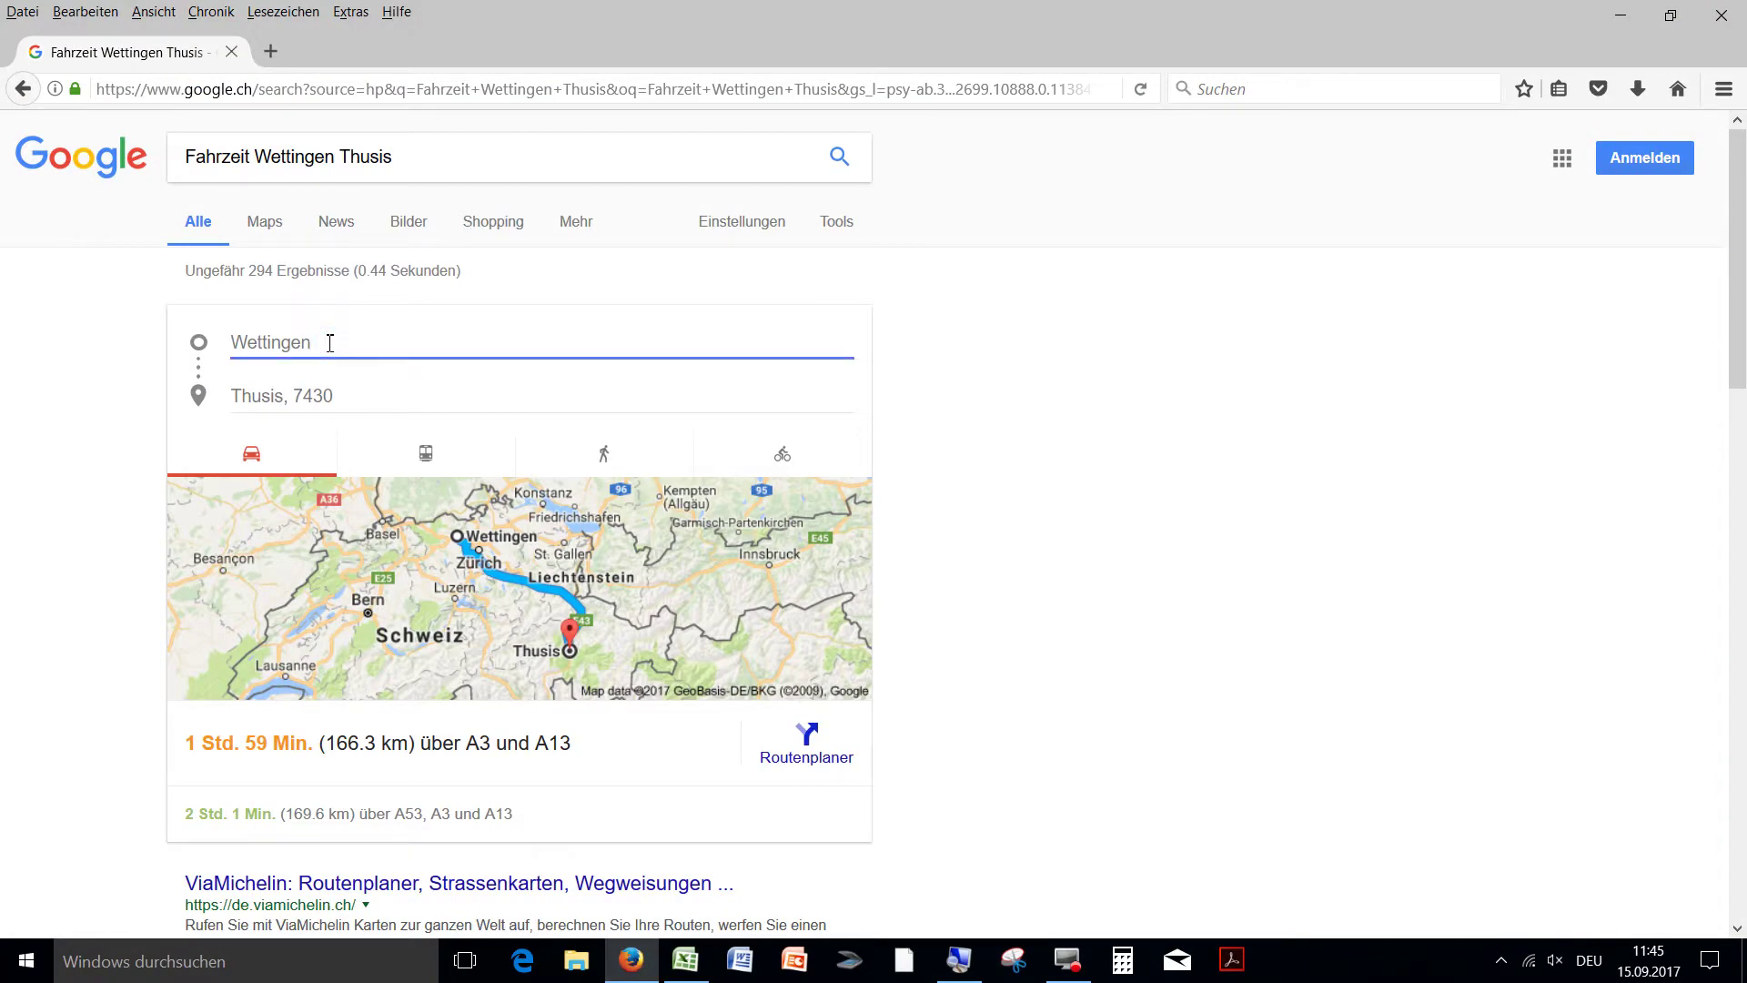
click(329, 342)
click(259, 154)
drag(270, 153, 622, 162)
text(Dor)
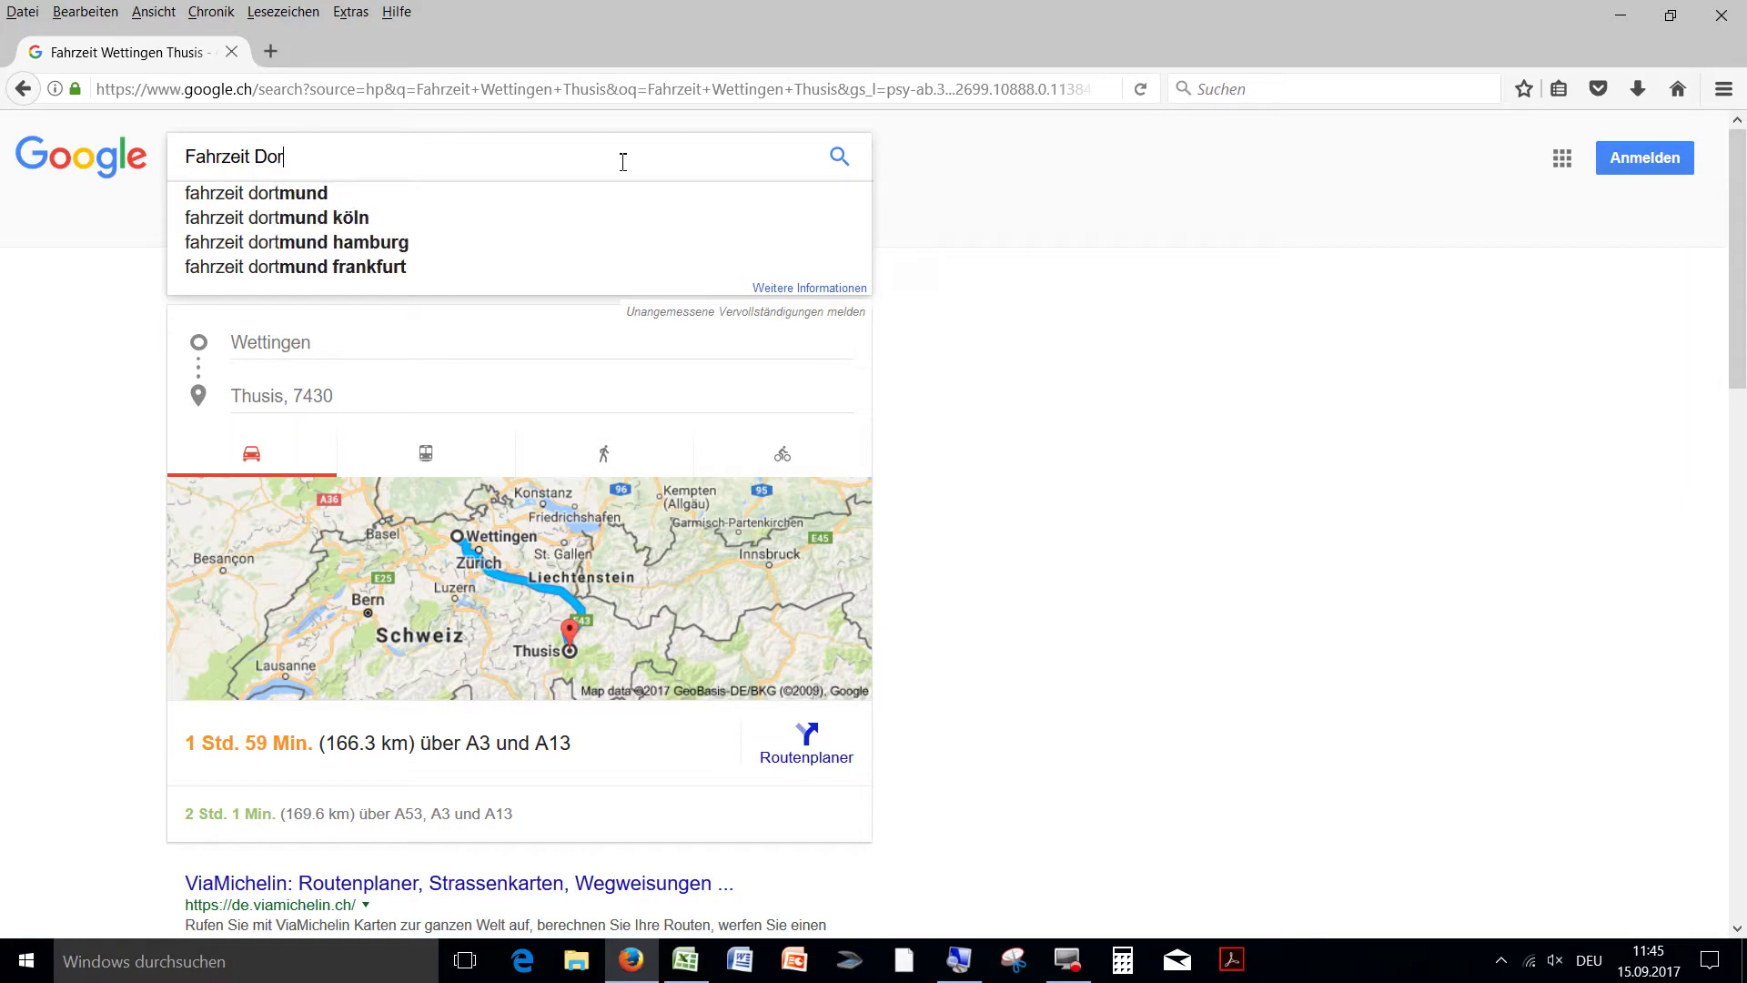
text(f Tiro)
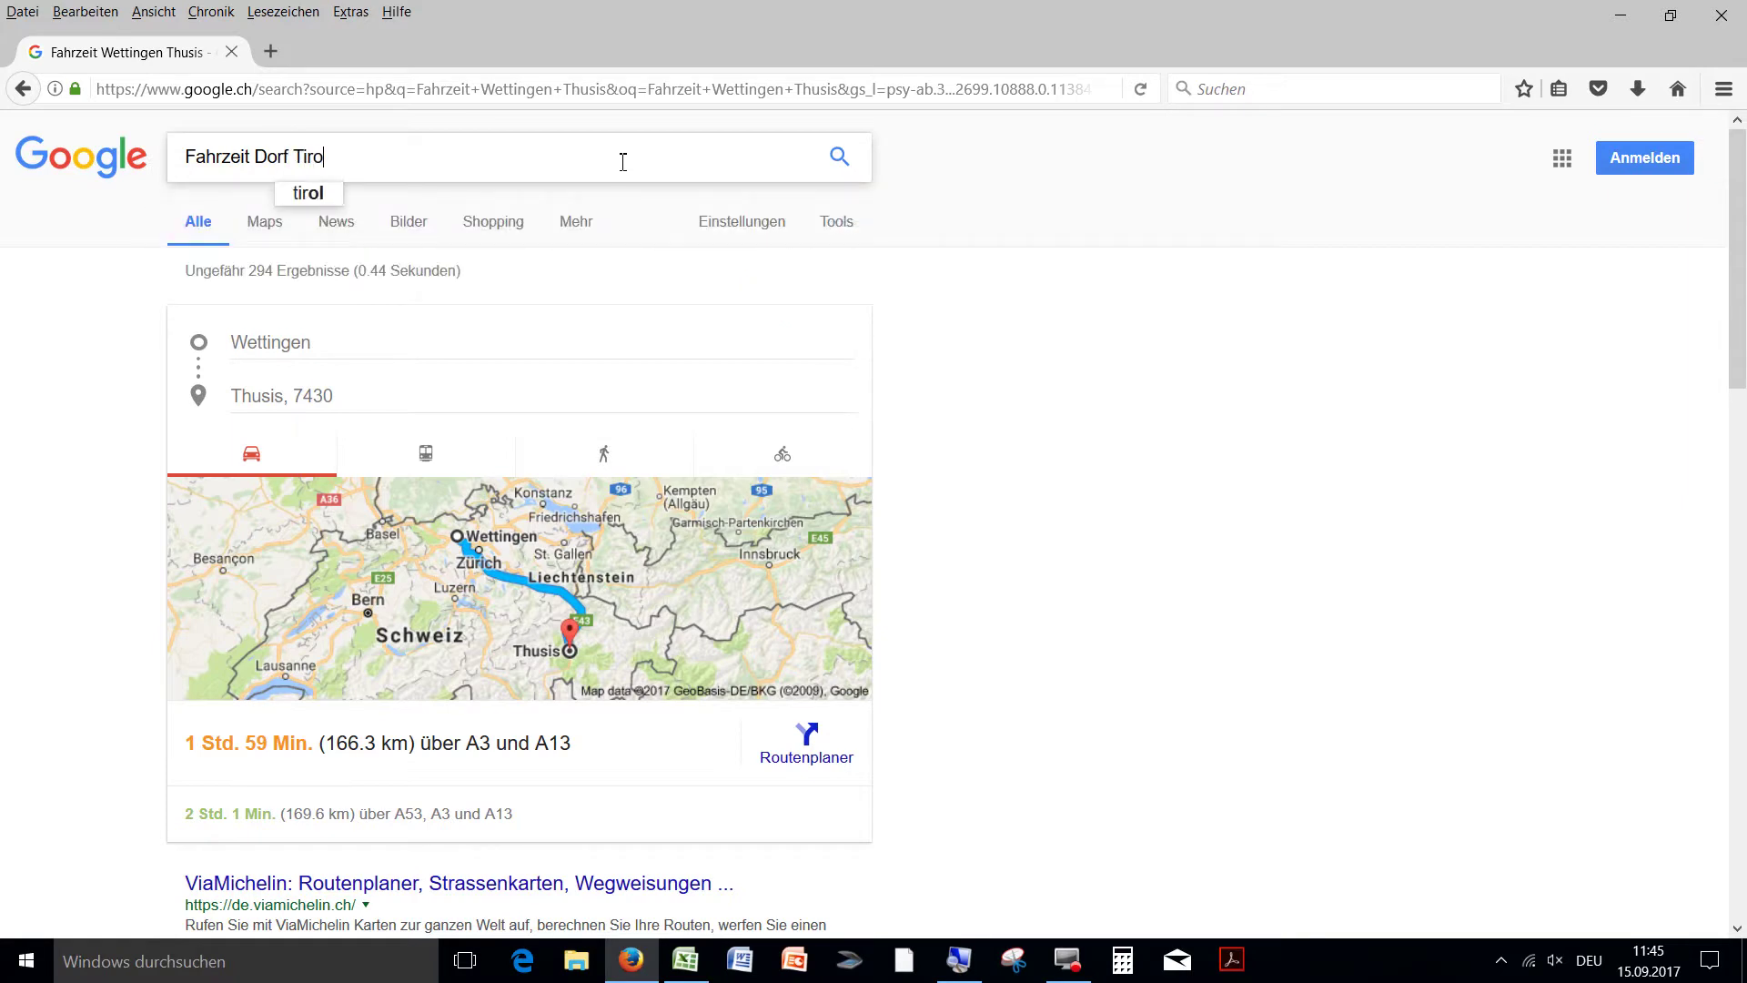
text(l Gar)
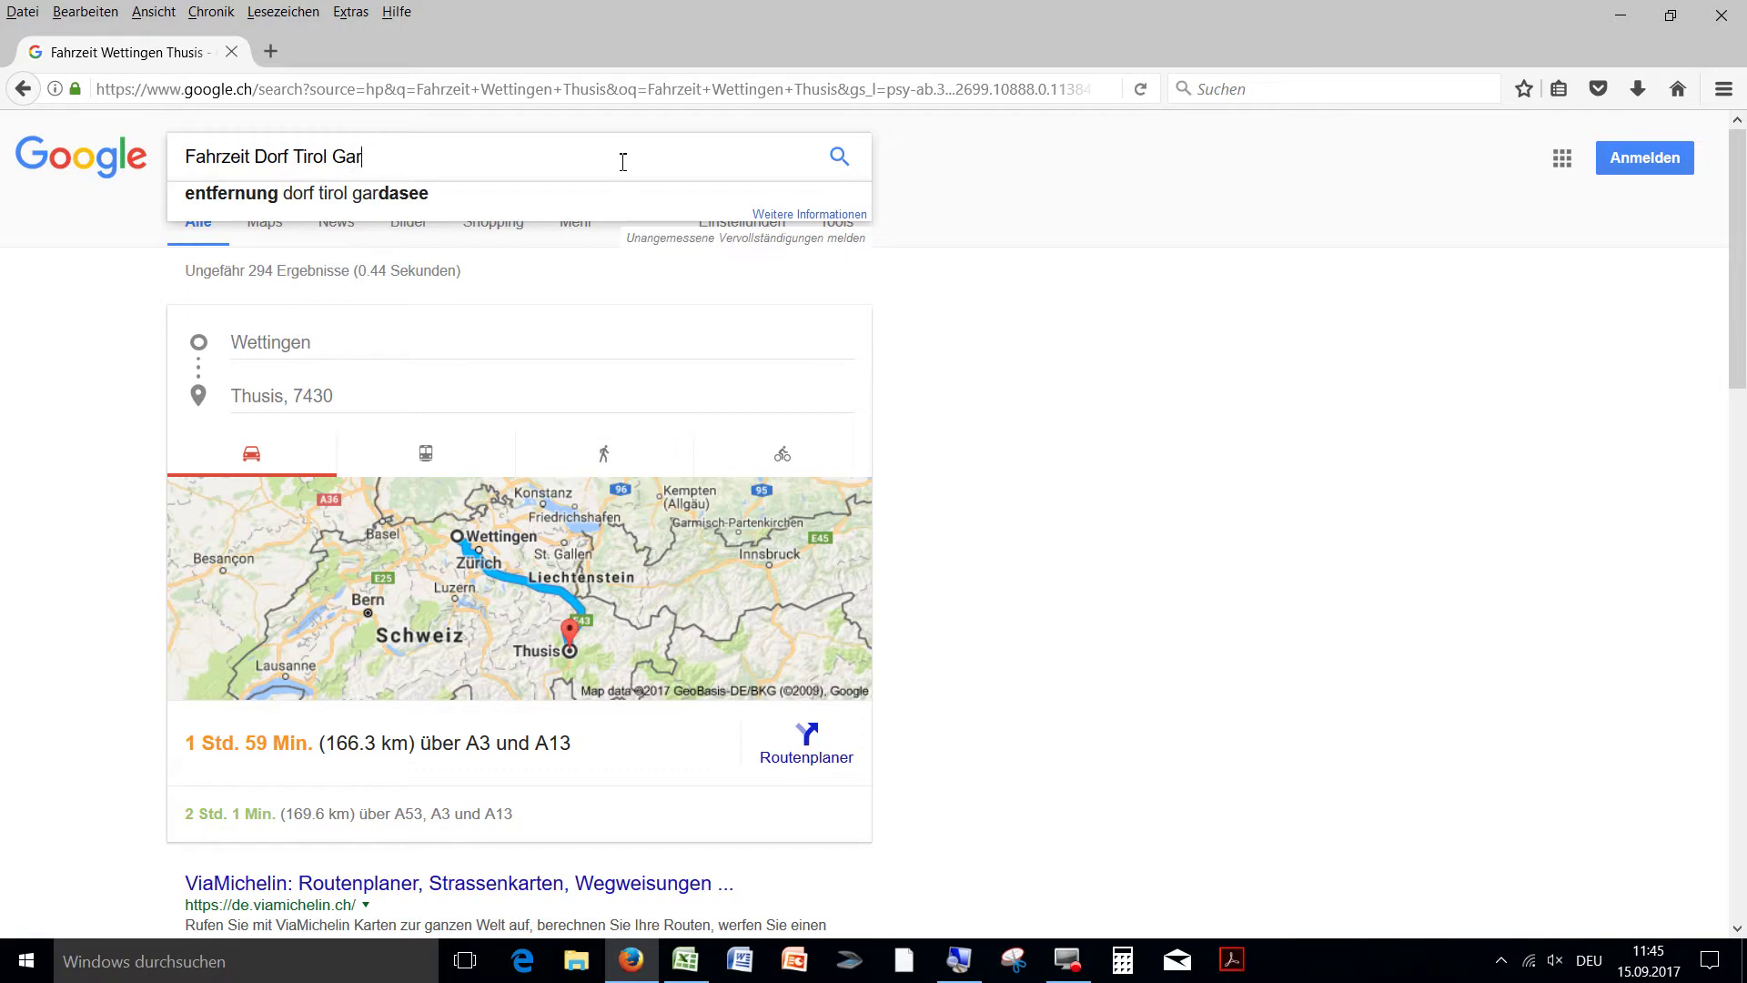
text(ge)
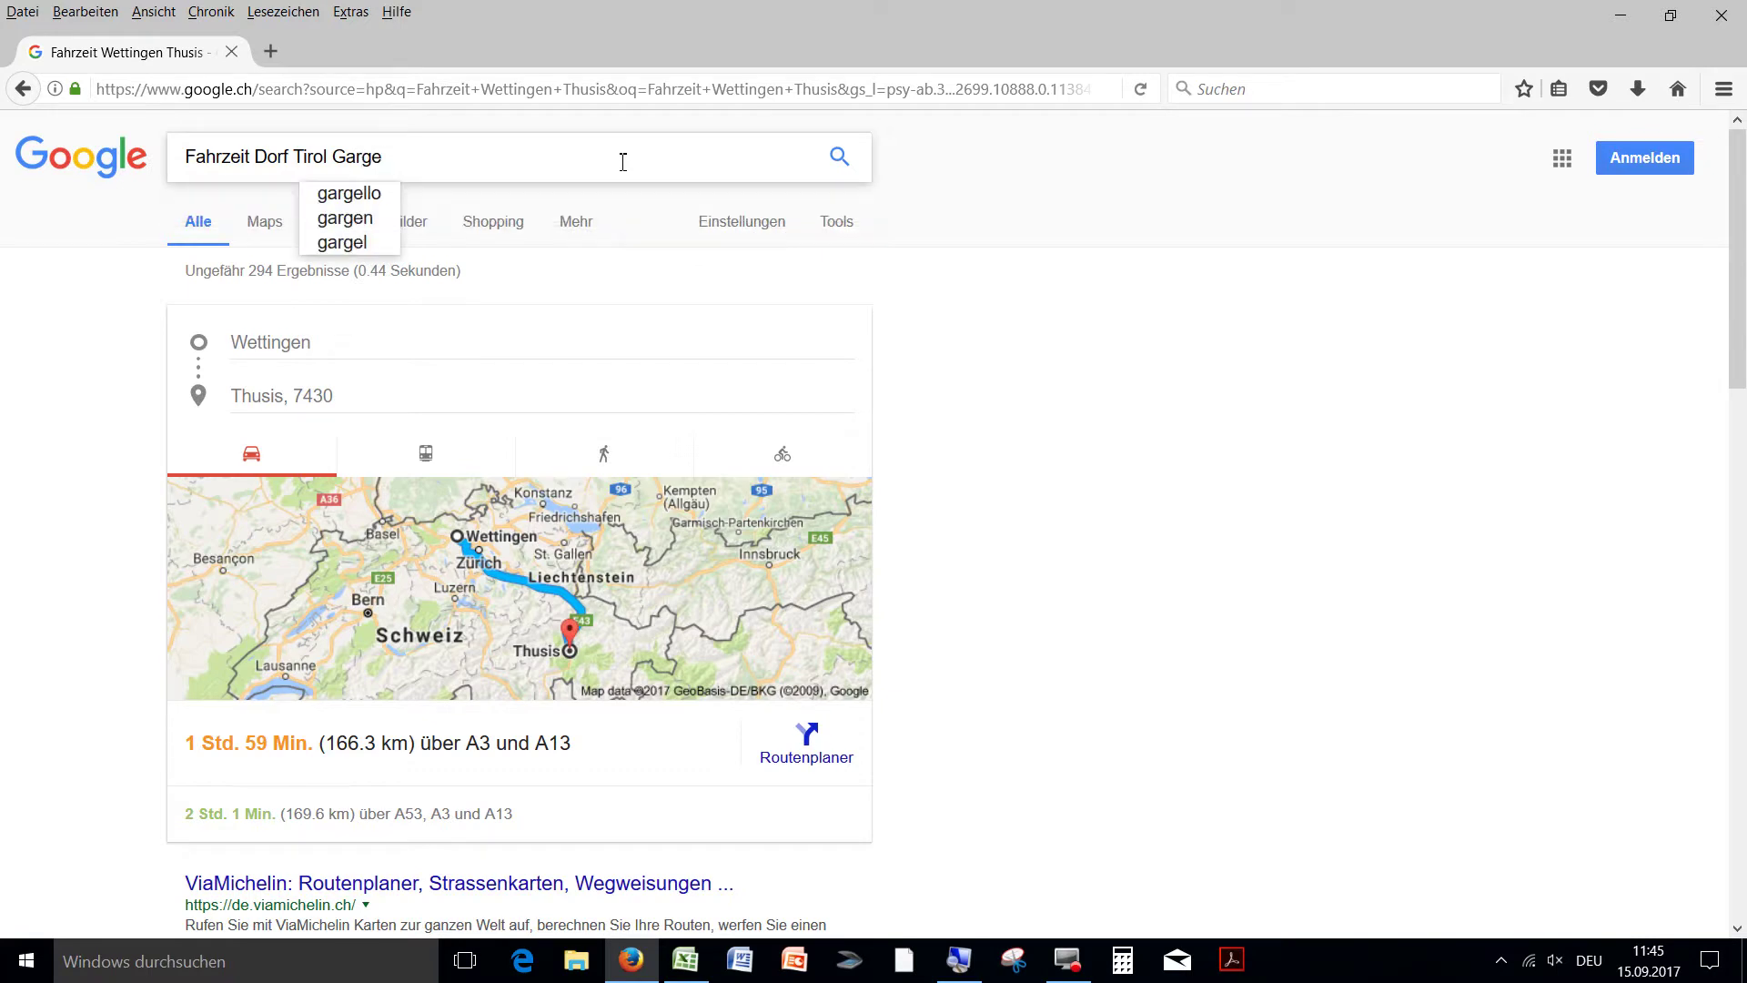
text(l)
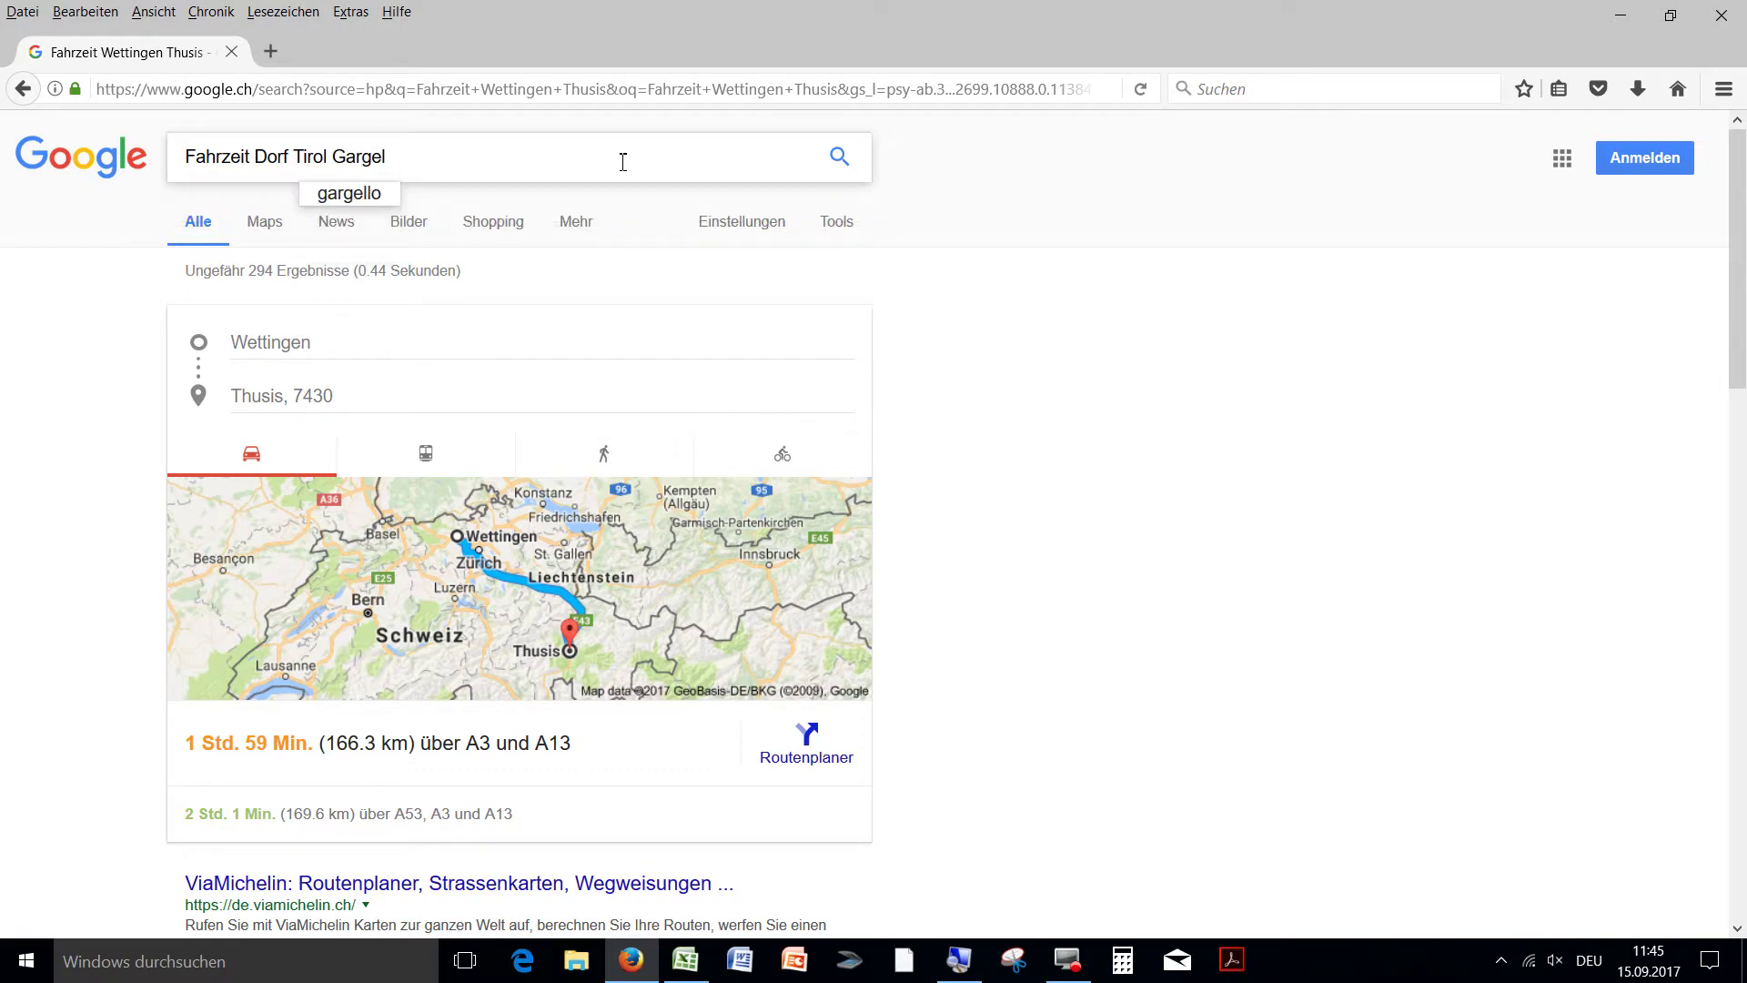
text(len)
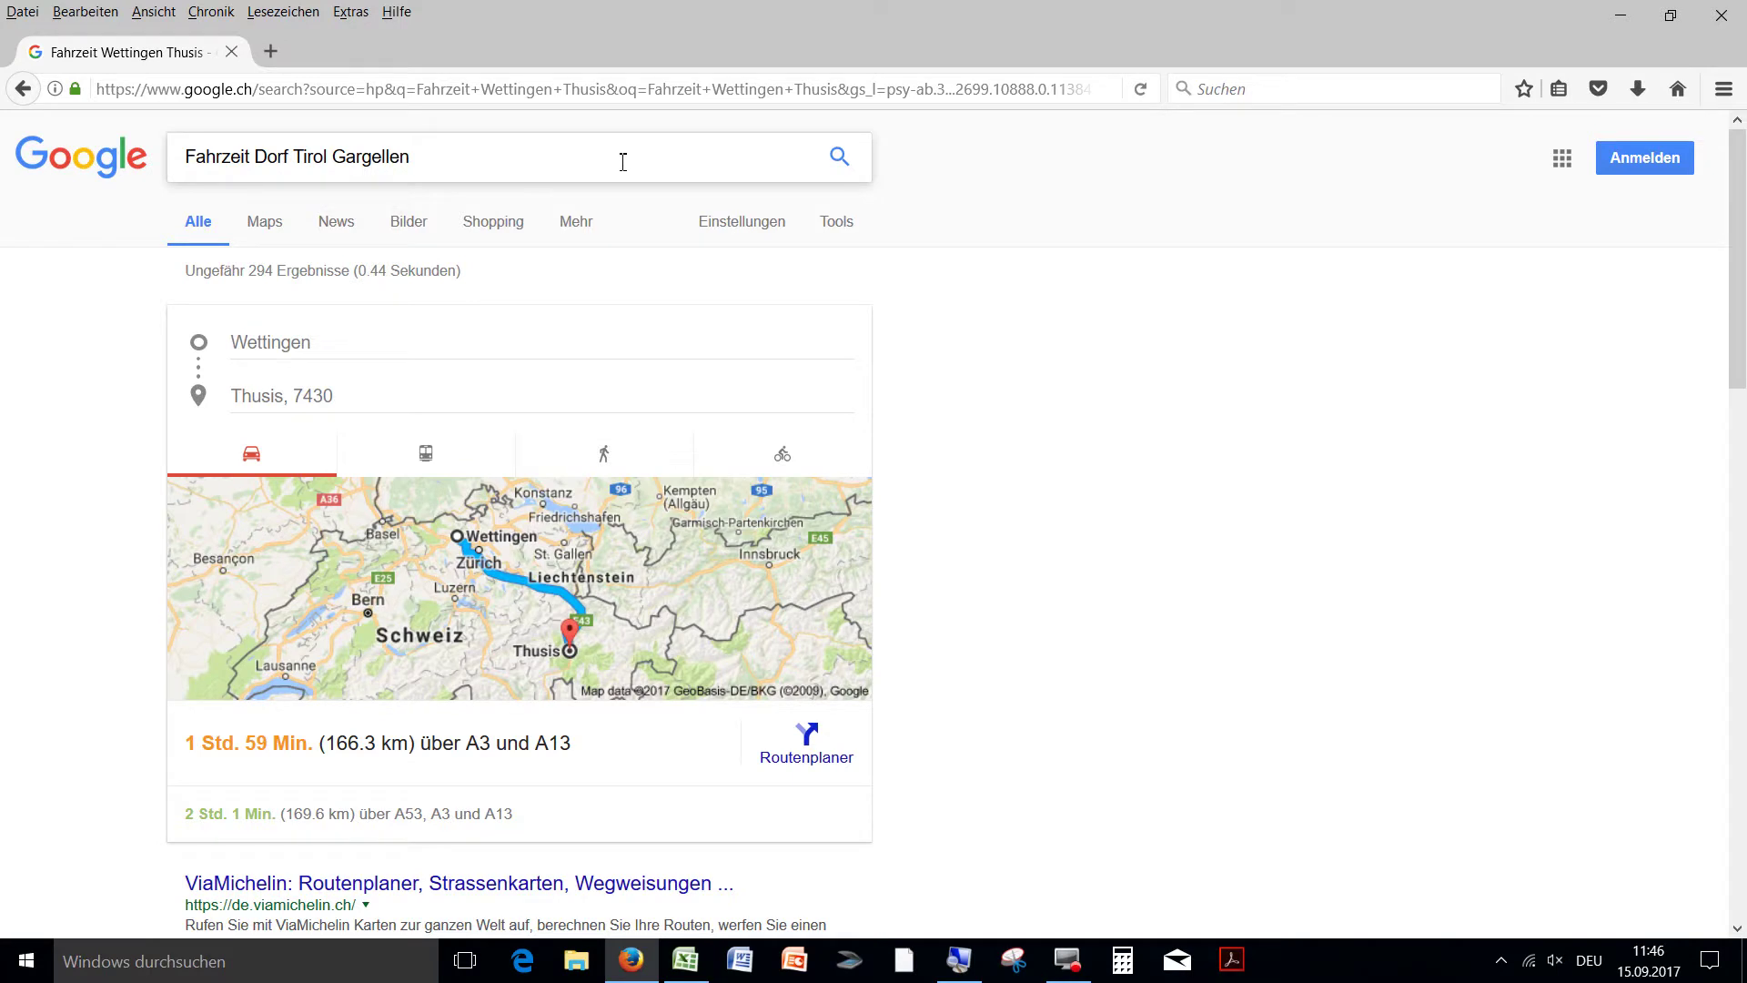
key(Return)
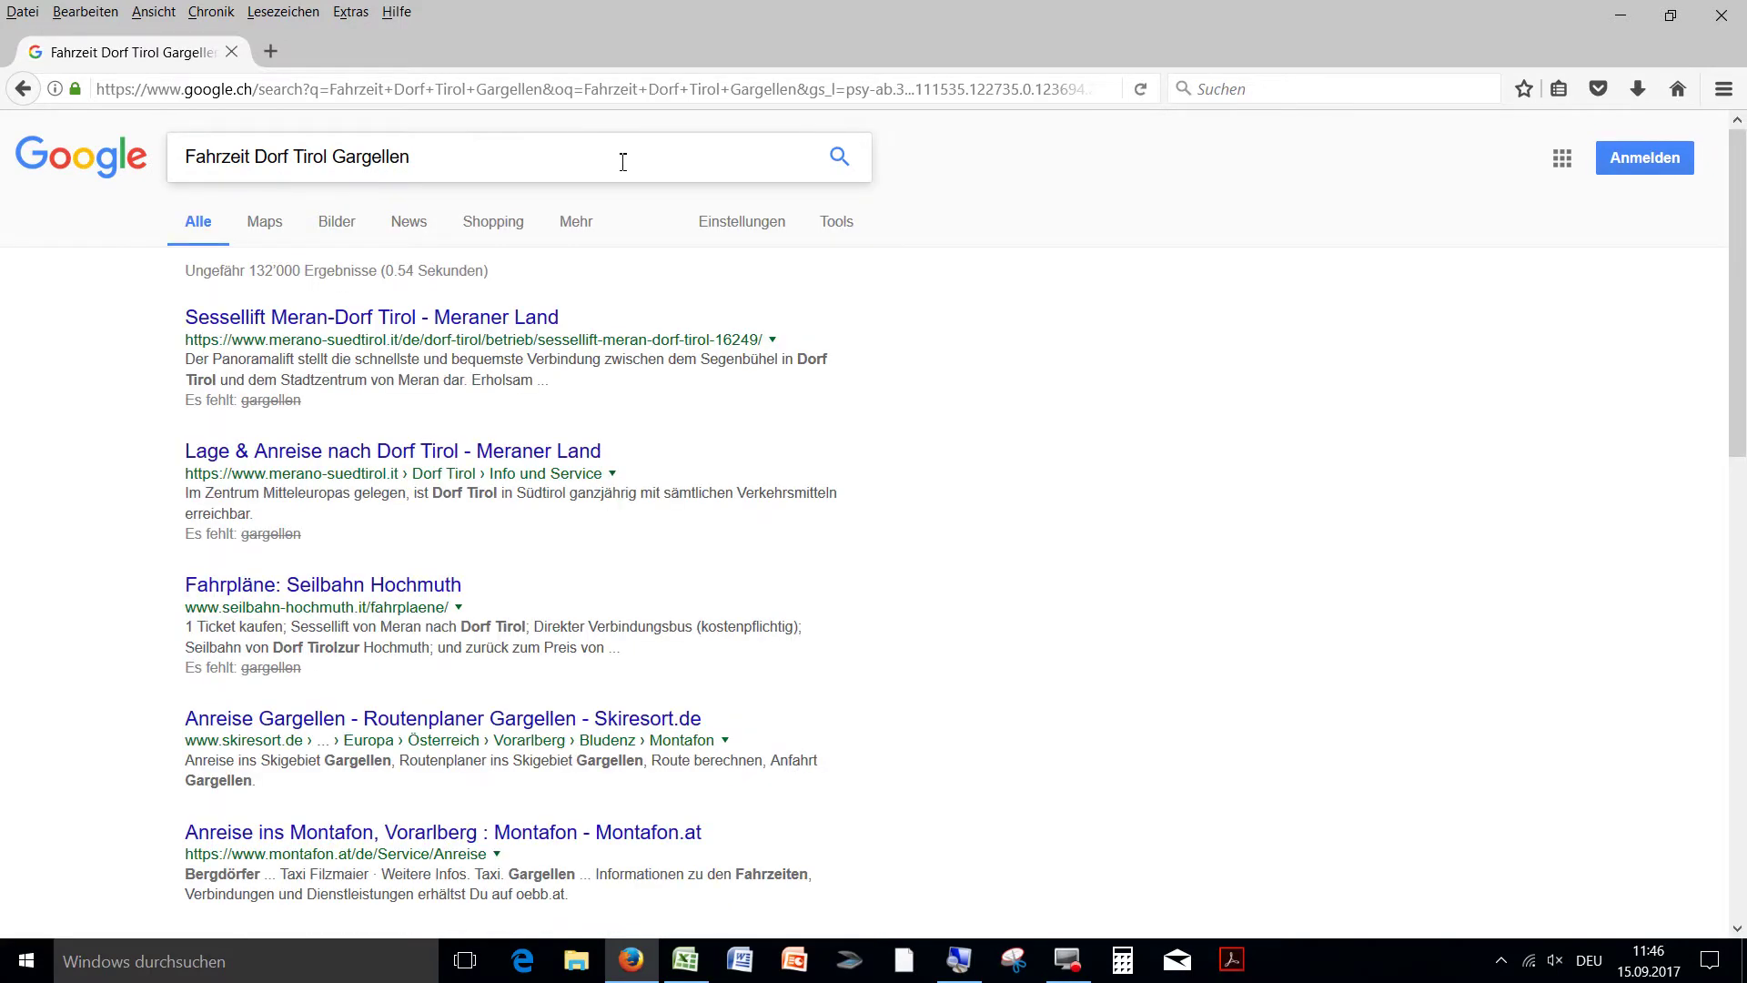
Repeat the search with the spelling "Gargelen" and follow Google's suggested spelling "Gargellen"
click(390, 164)
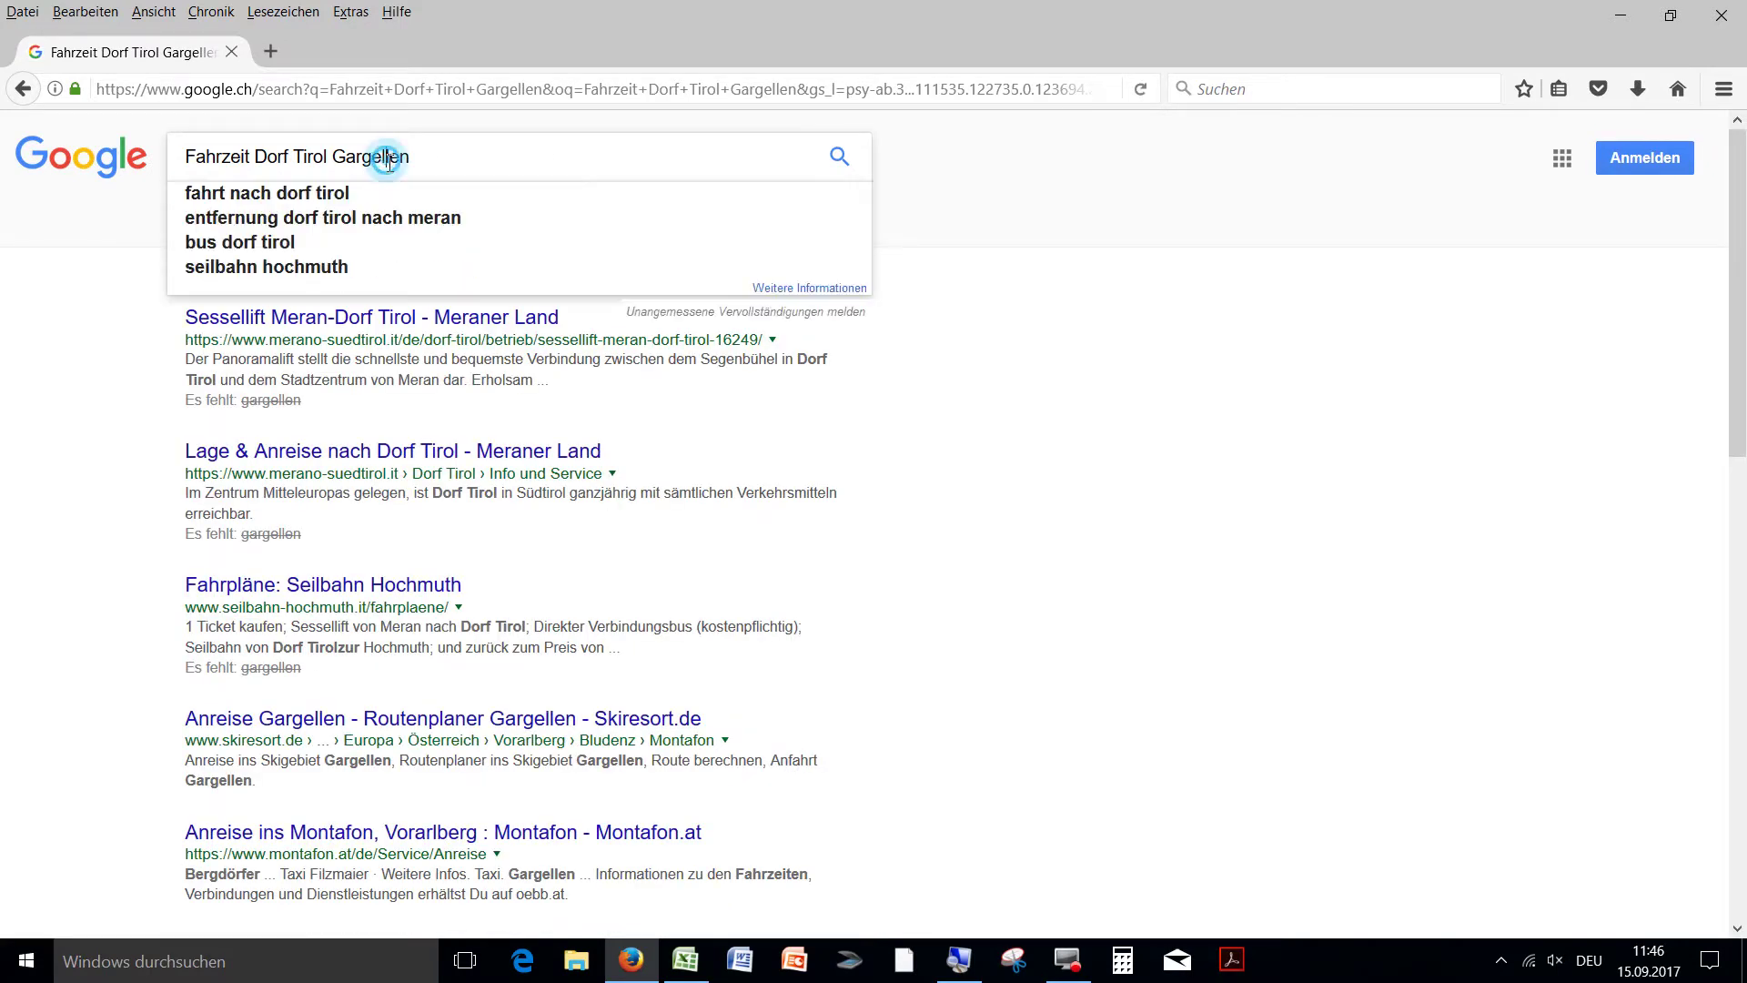
key(BackSpace)
key(Return)
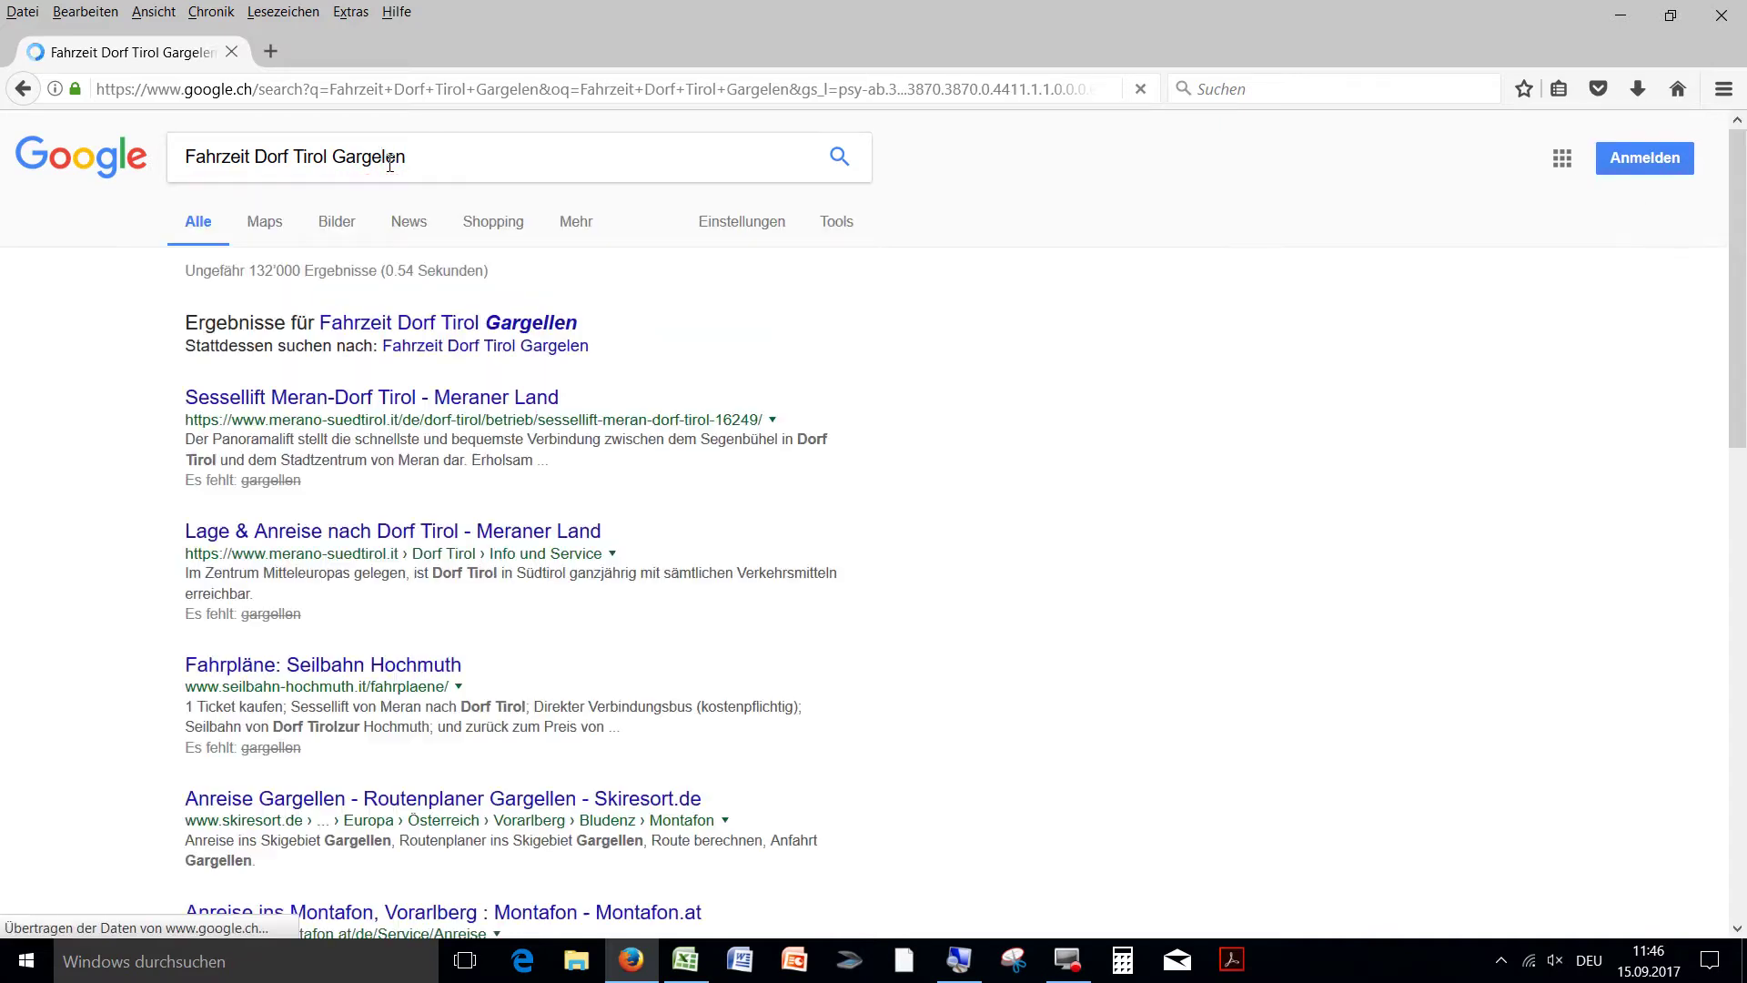
click(537, 322)
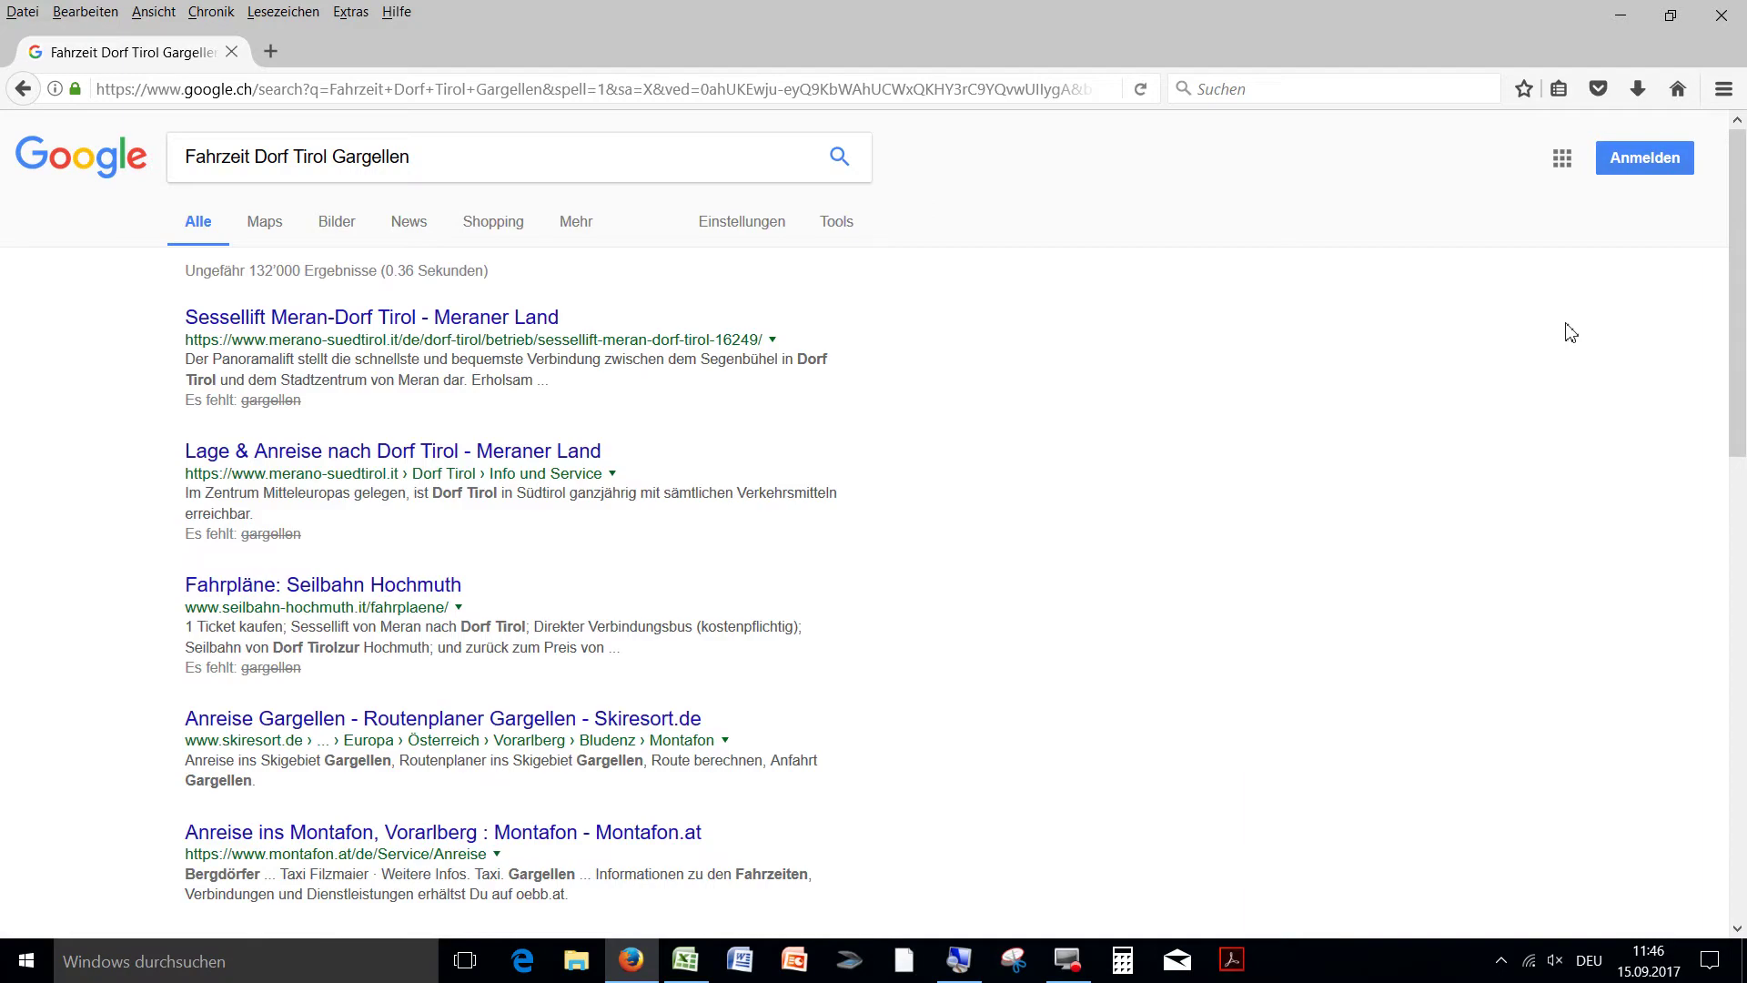
Open the search in Google Maps and plan the route from Dorf Tirol, Bozen, Italien to Gargellen
click(284, 227)
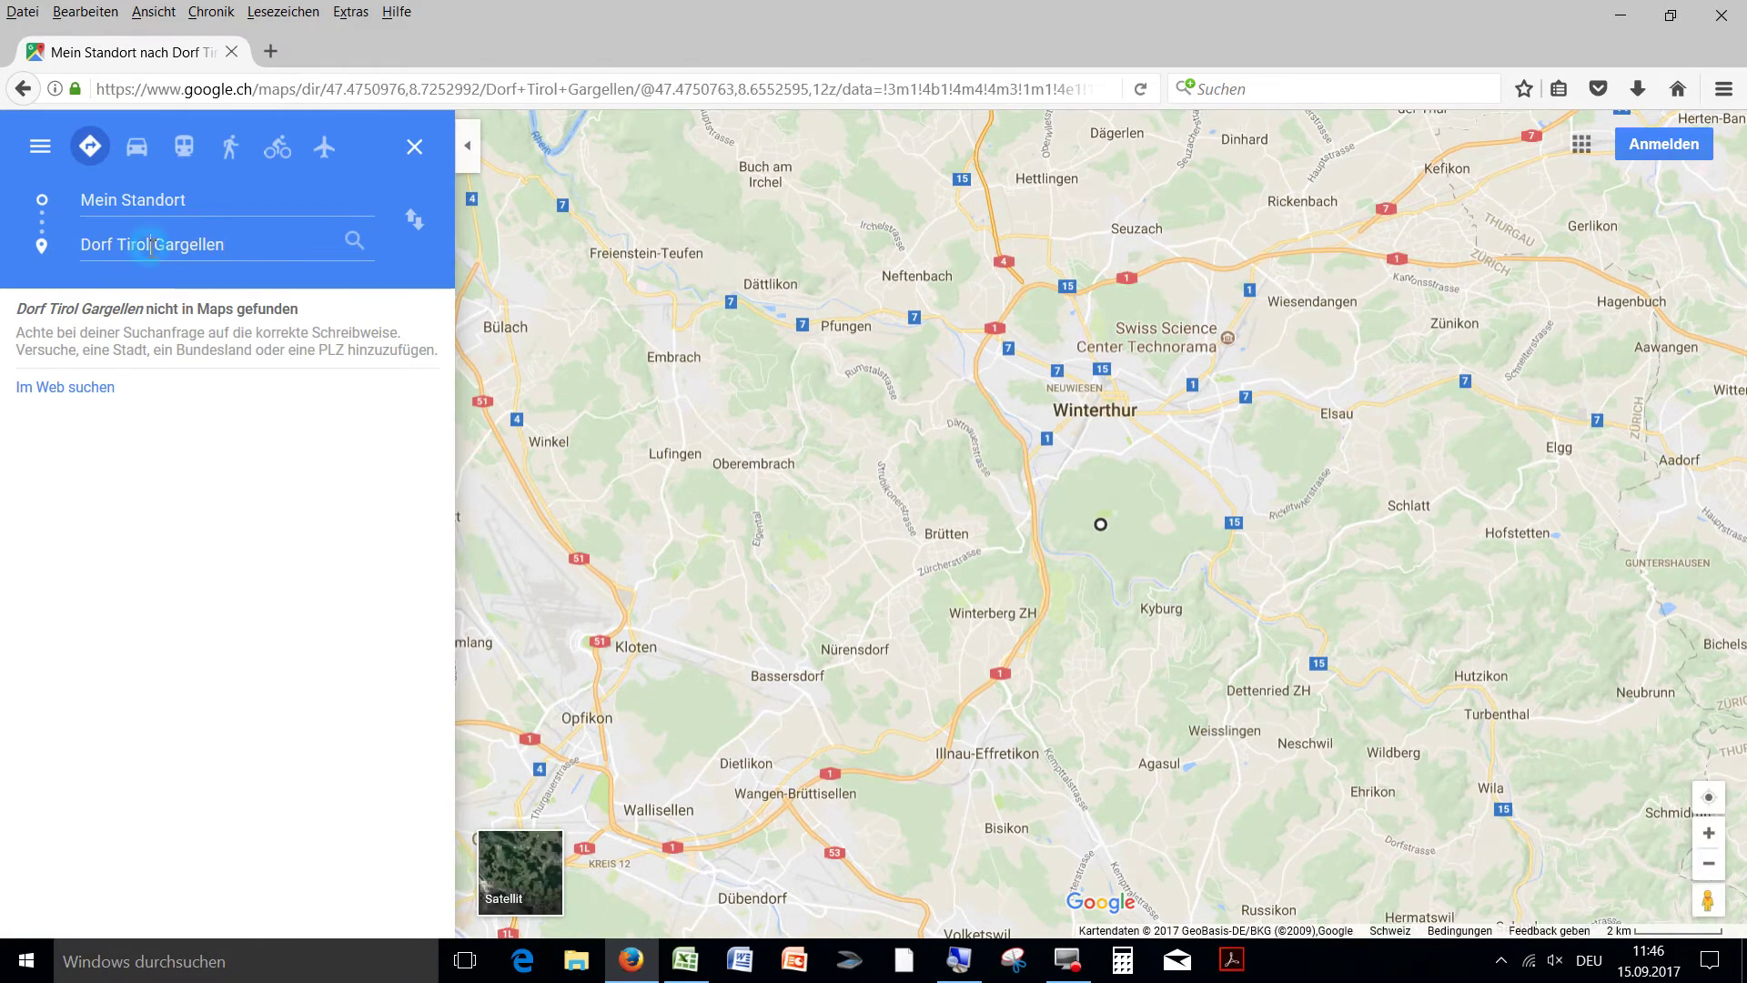
drag(152, 244, 5, 238)
key(ctrl+c)
key(BackSpace)
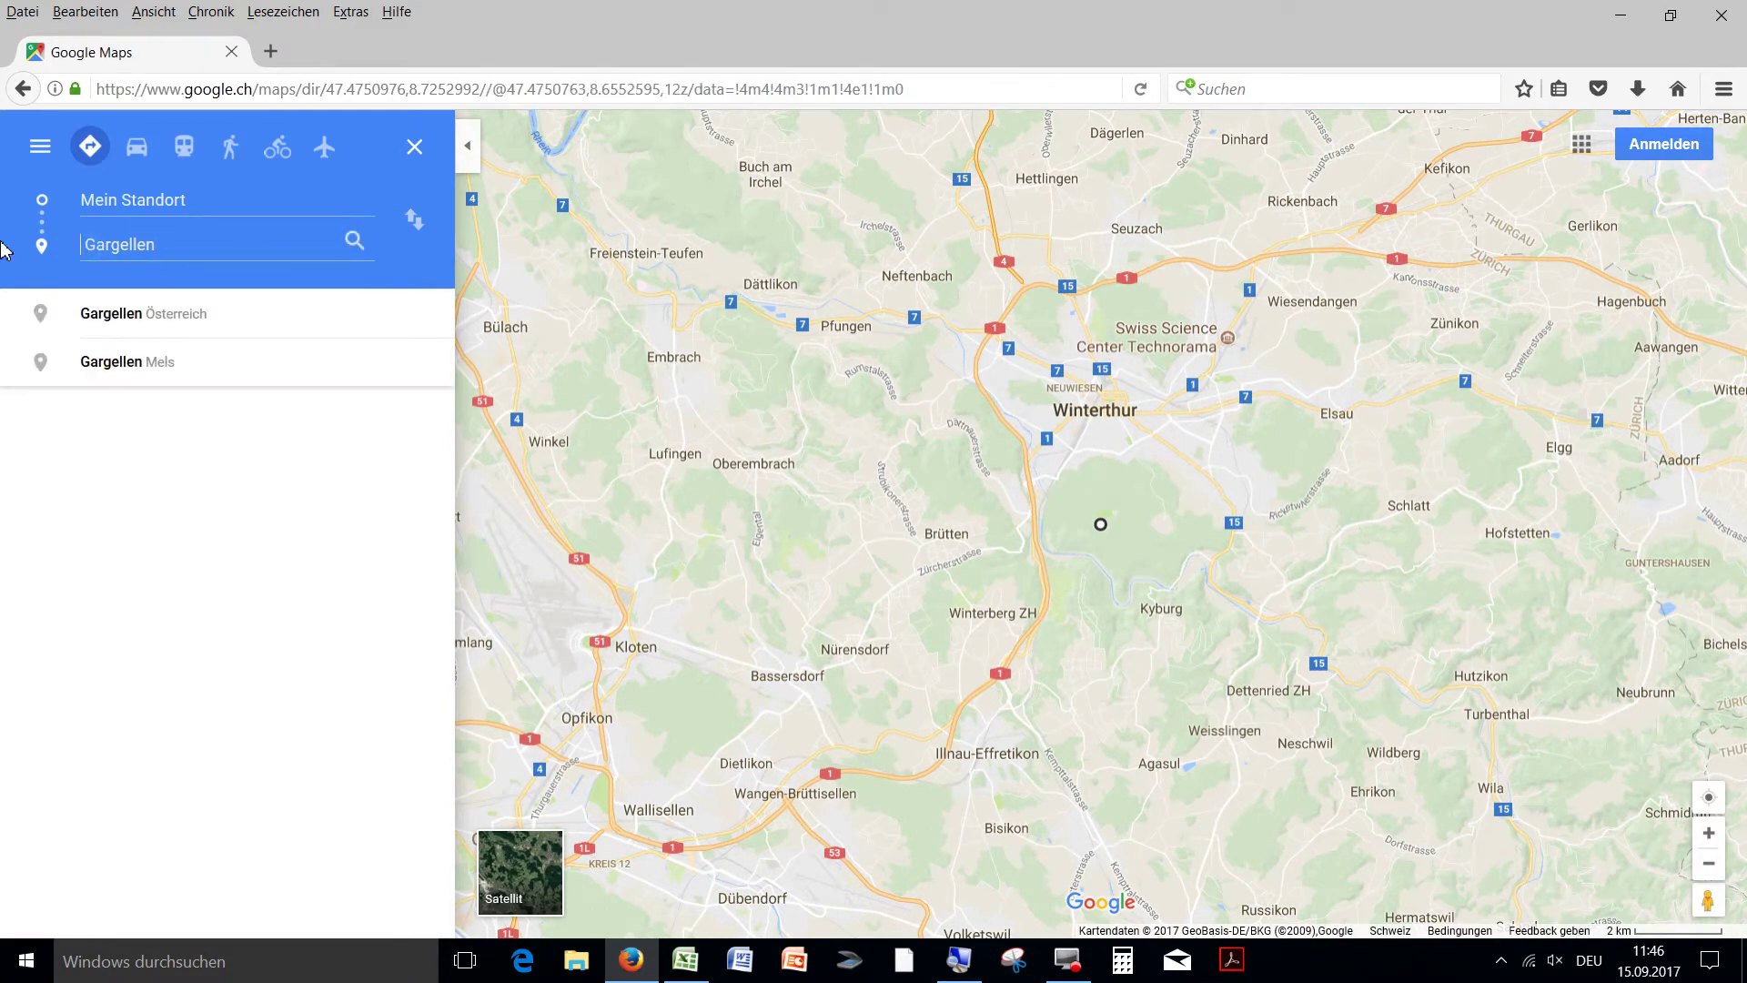
click(100, 200)
key(ctrl+v)
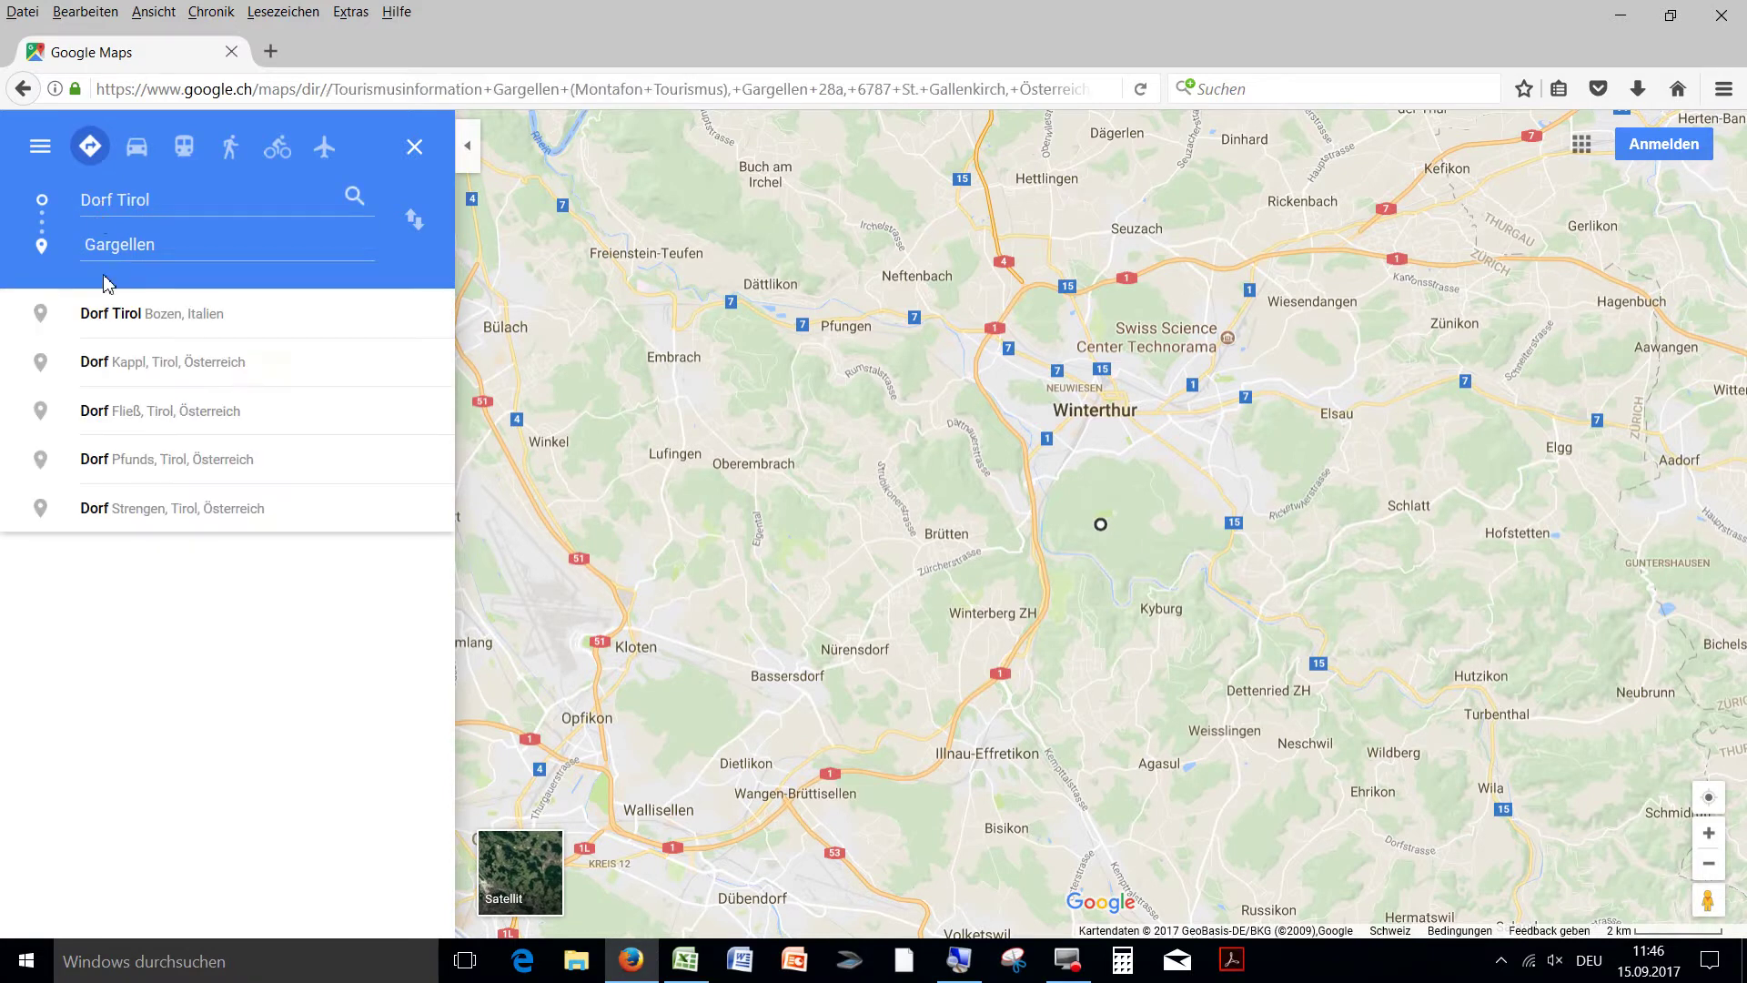
click(119, 321)
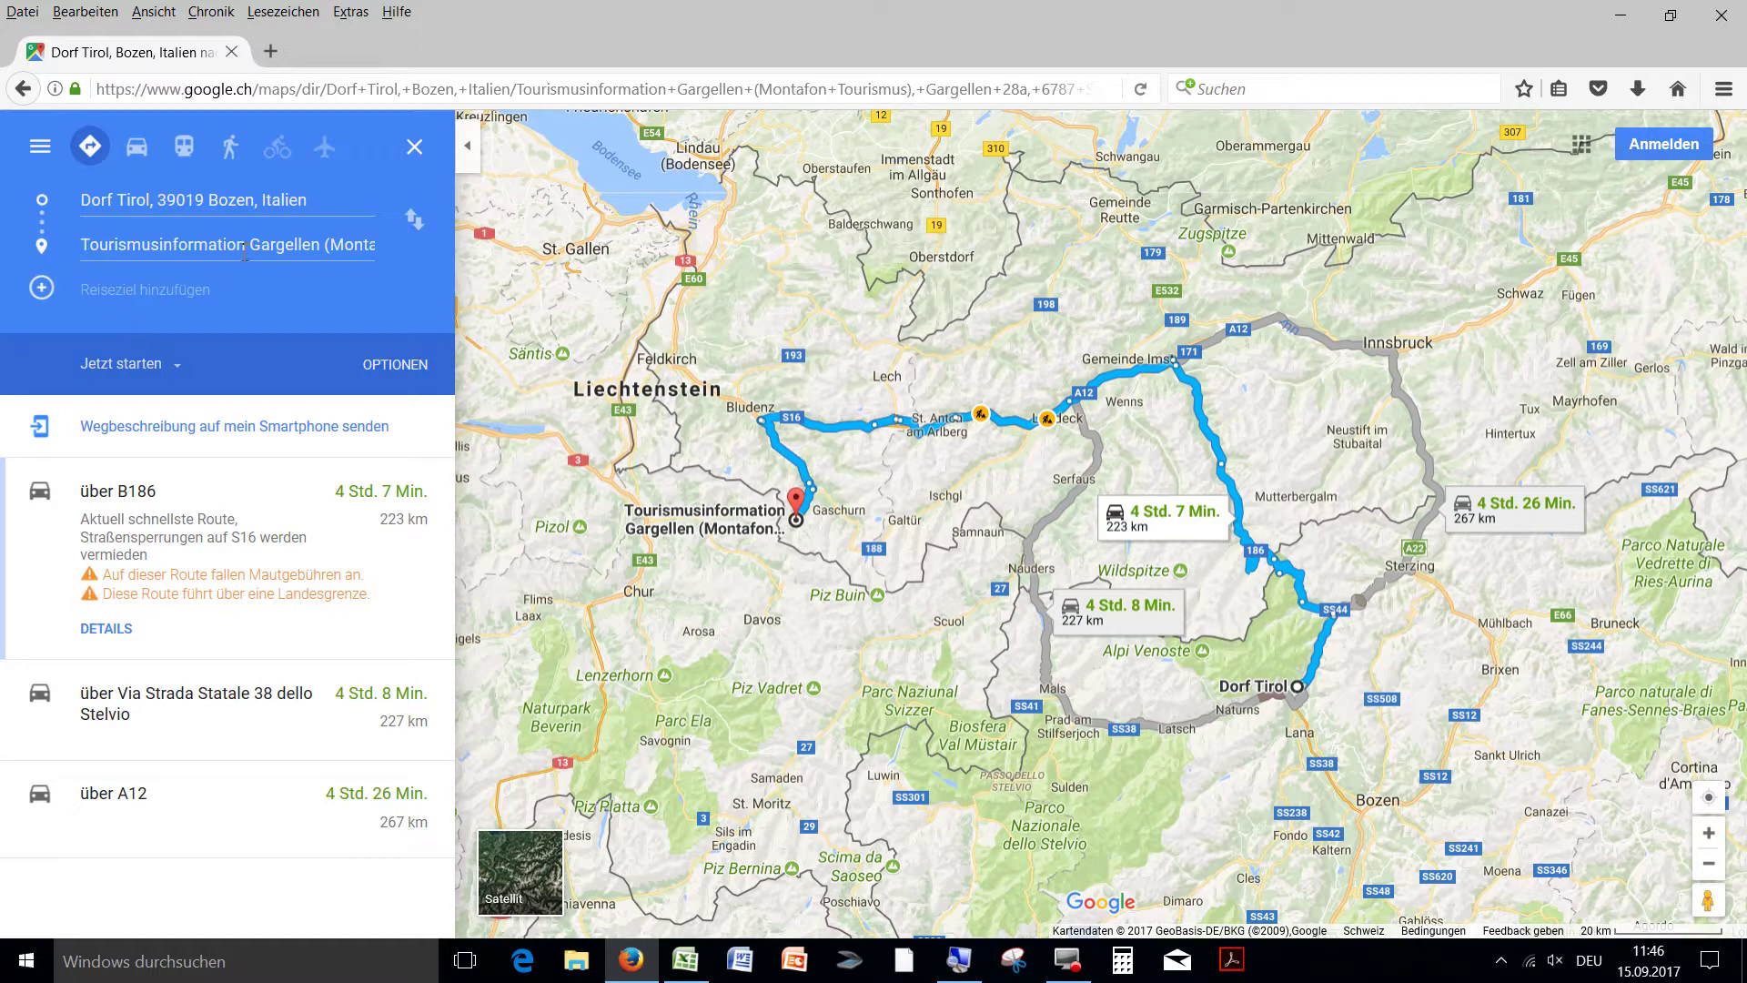
Switch to Excel and correct the place name in cell A6 to Gargellen
click(685, 960)
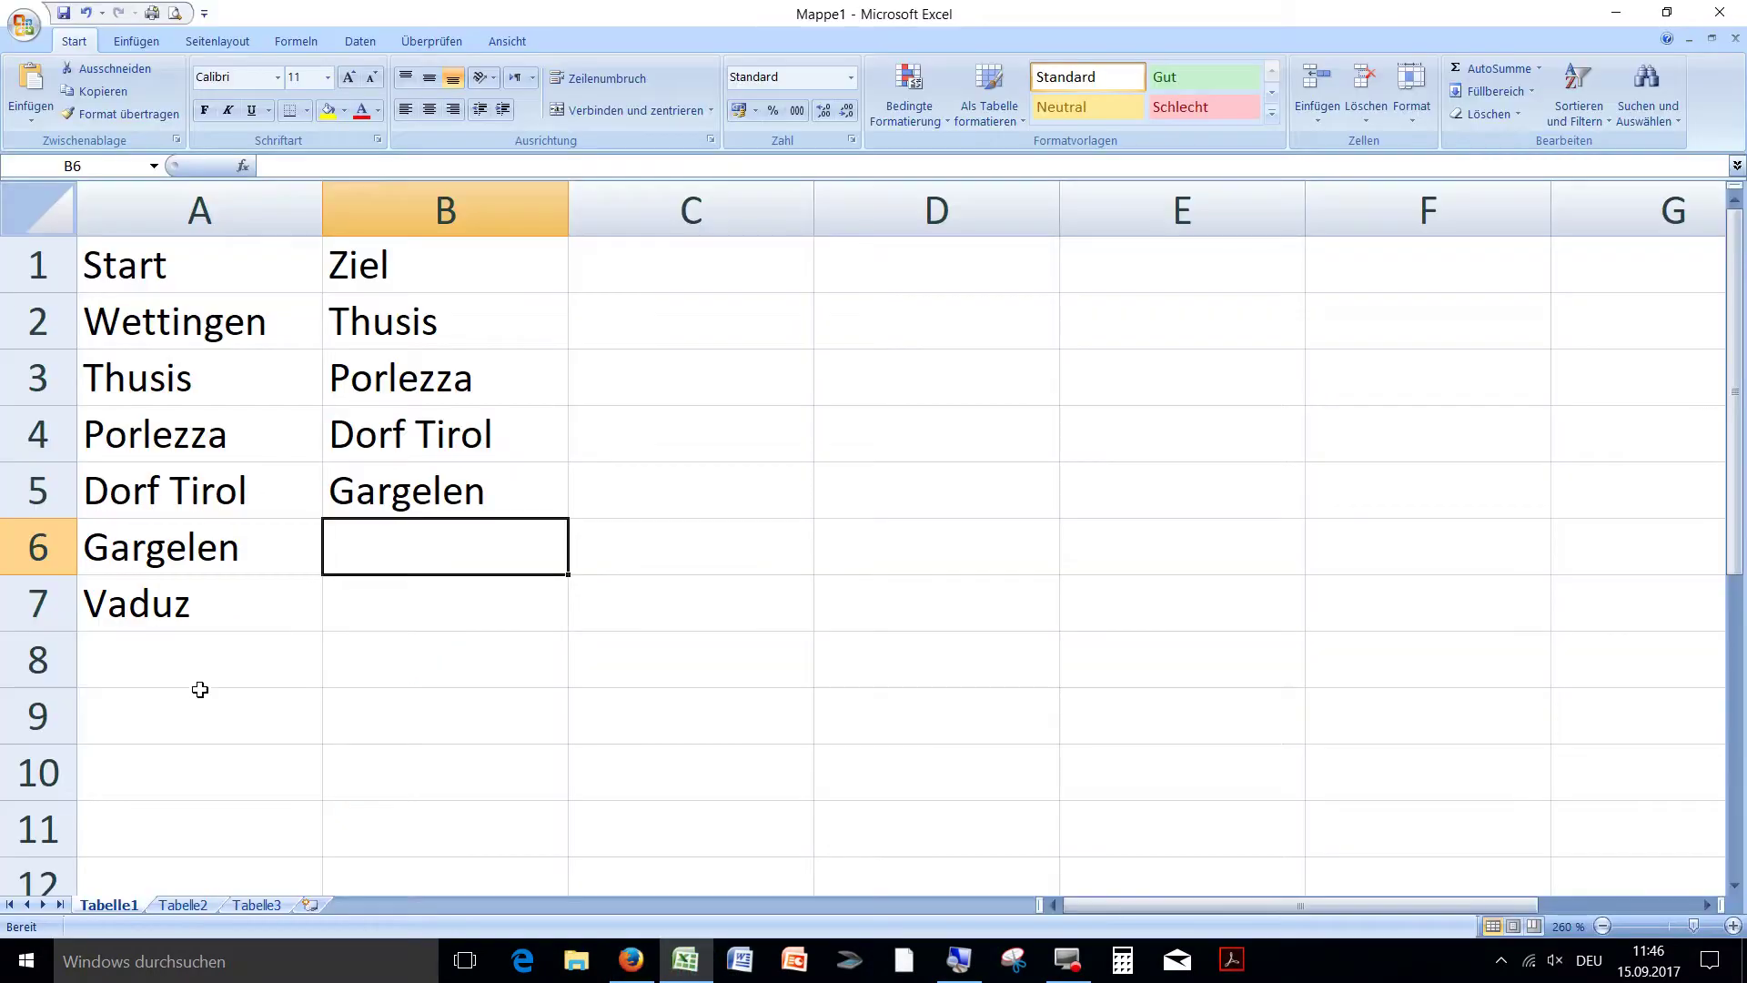
double_click(206, 560)
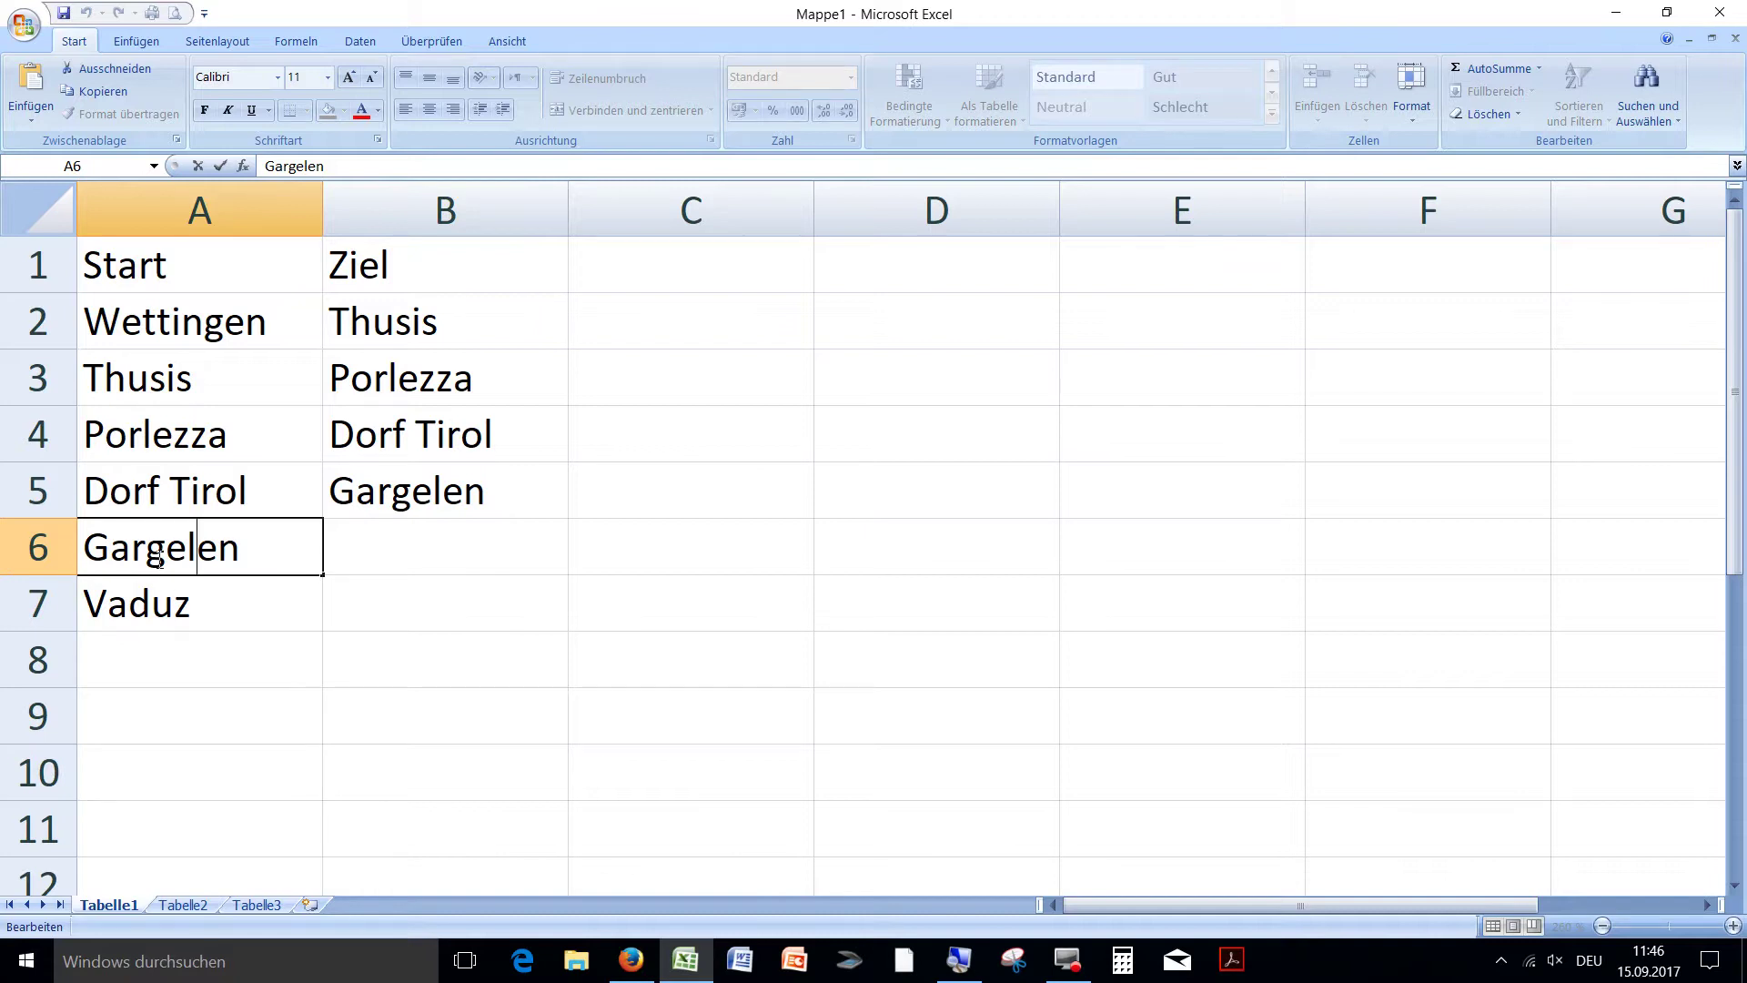
text(l)
key(Return)
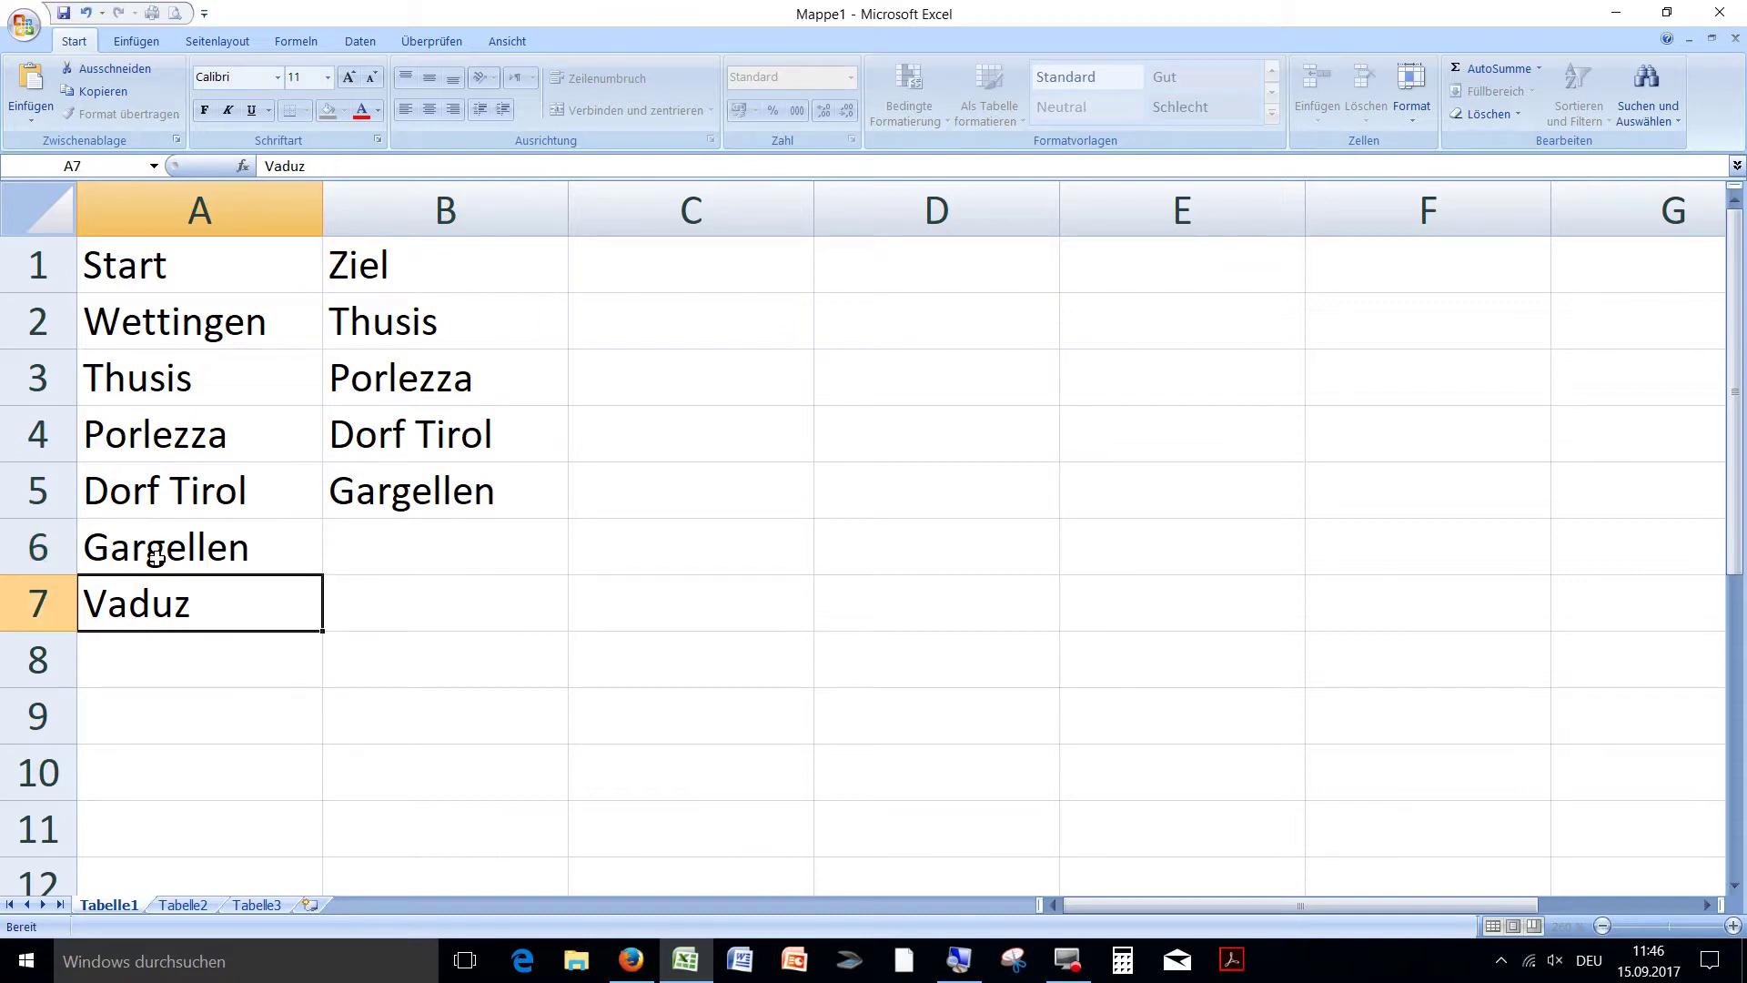
Complete the Ziel column with =A7 in cell B6 and the return to Wettingen, =A2, in B7
click(451, 482)
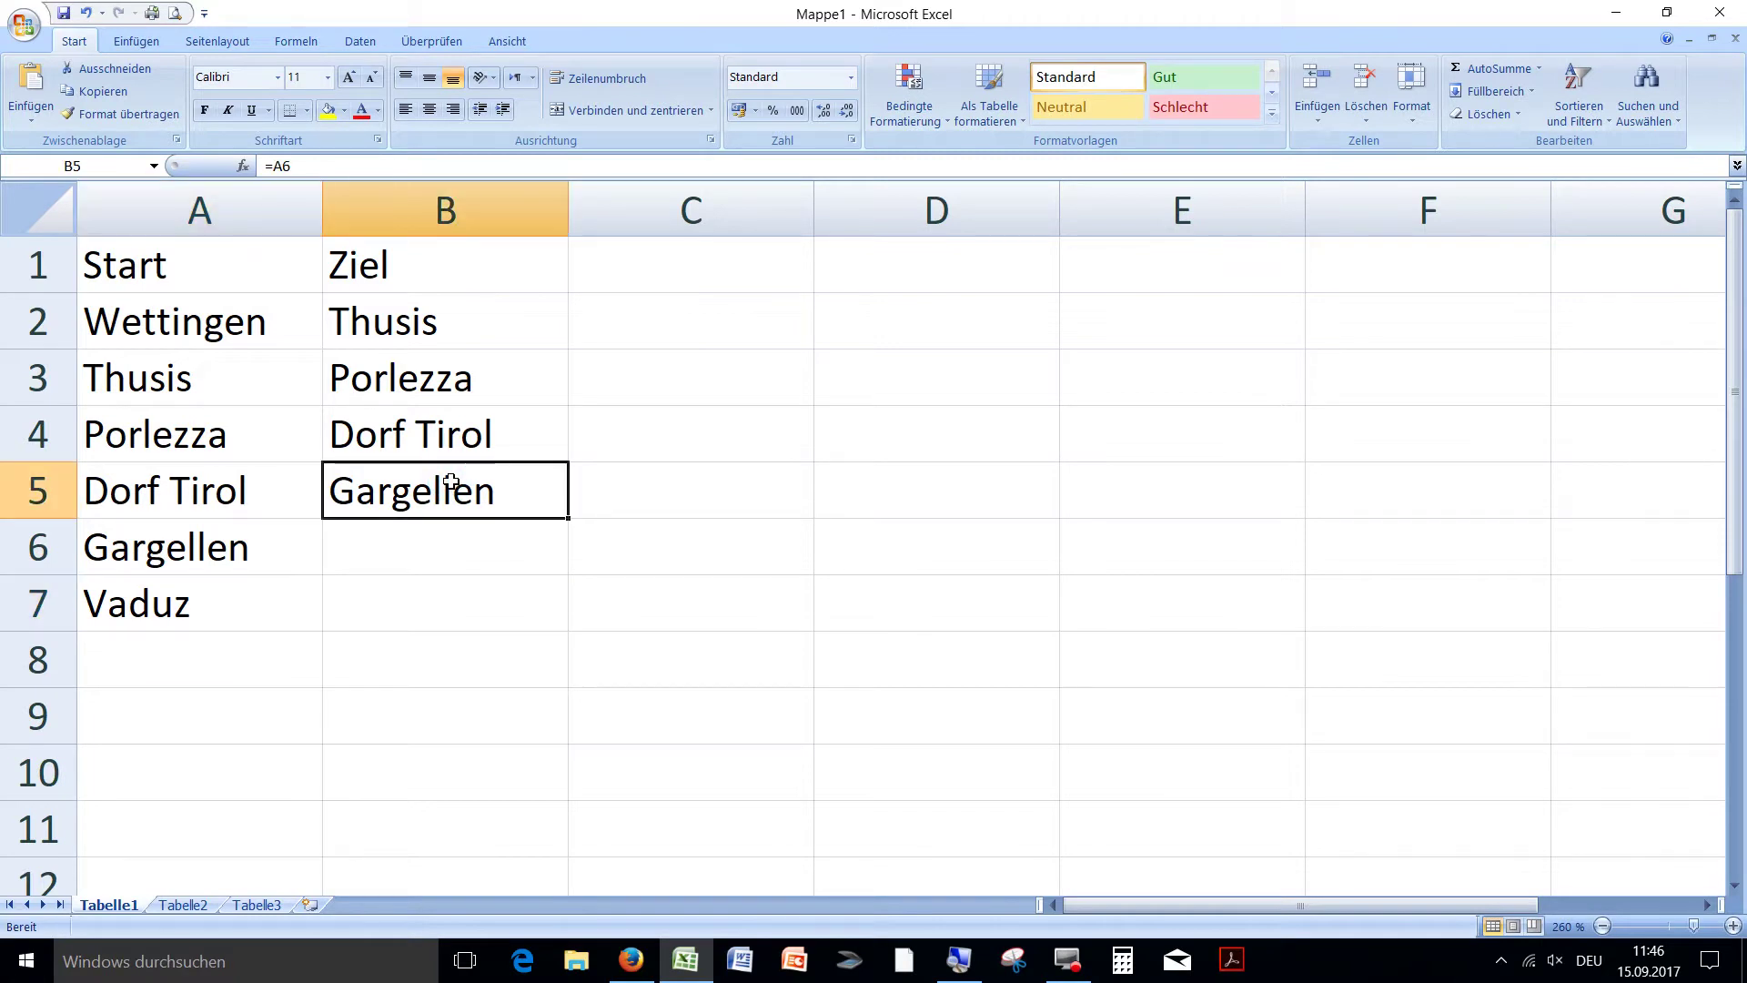
key(Down)
text(=)
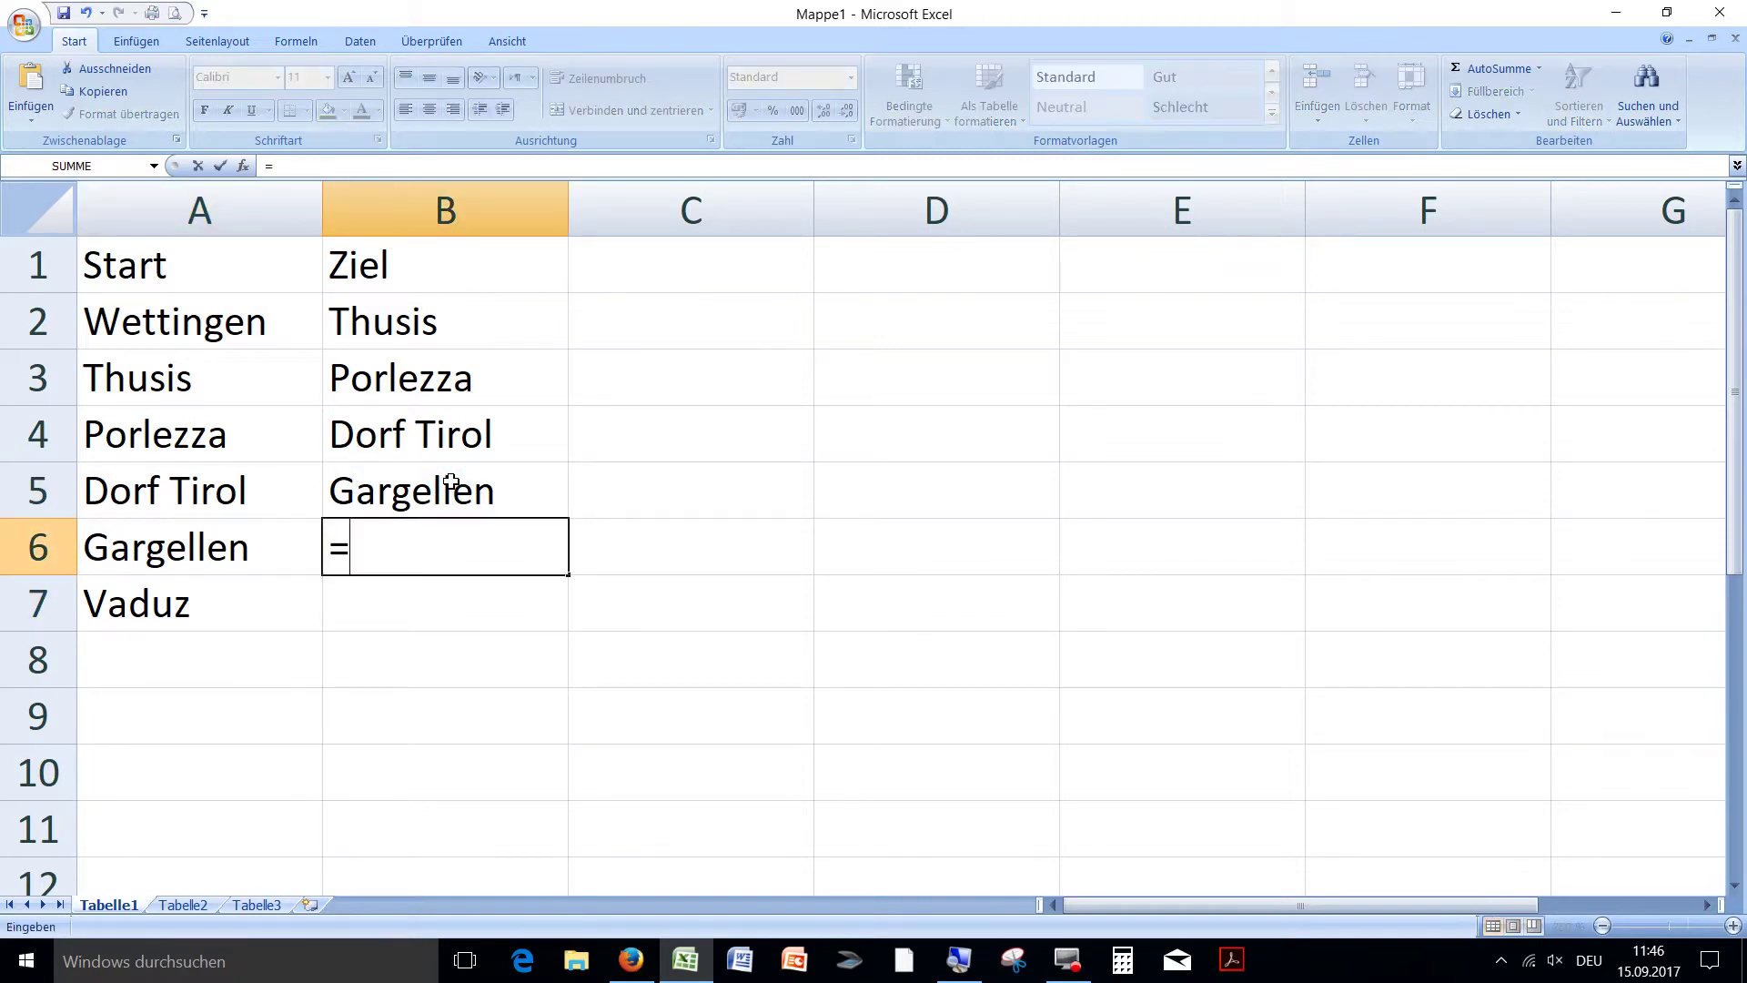
click(289, 610)
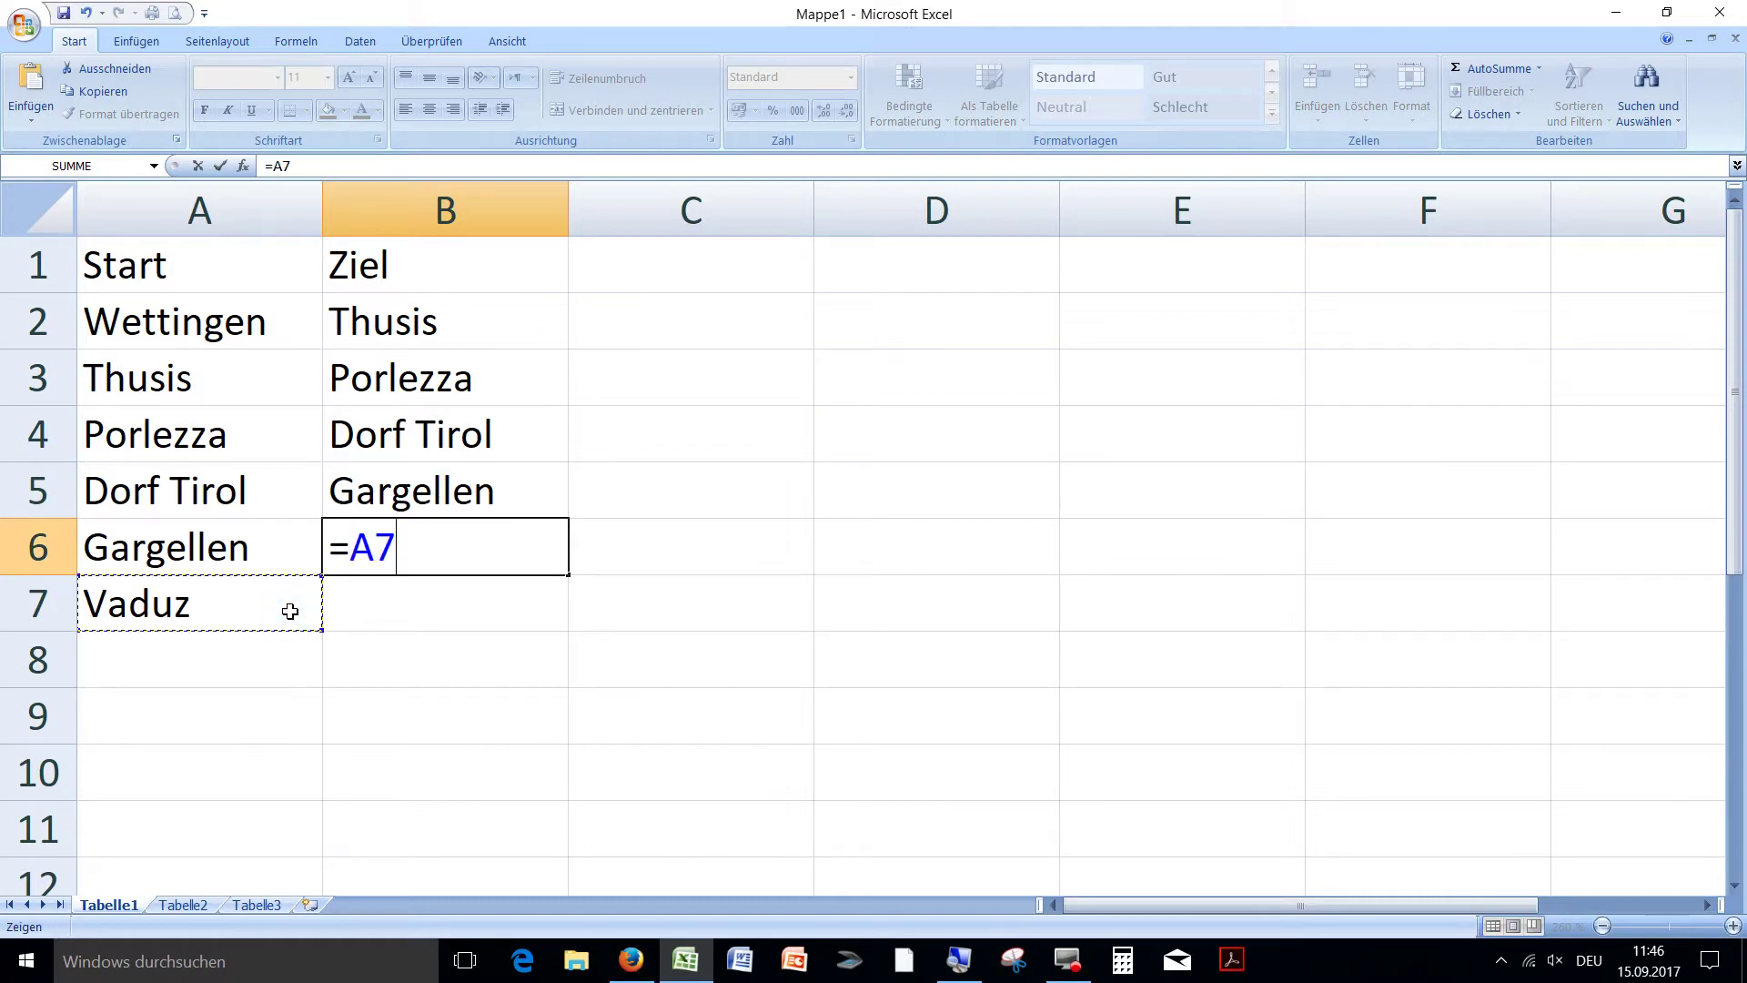
key(Return)
text(=)
click(218, 328)
key(Return)
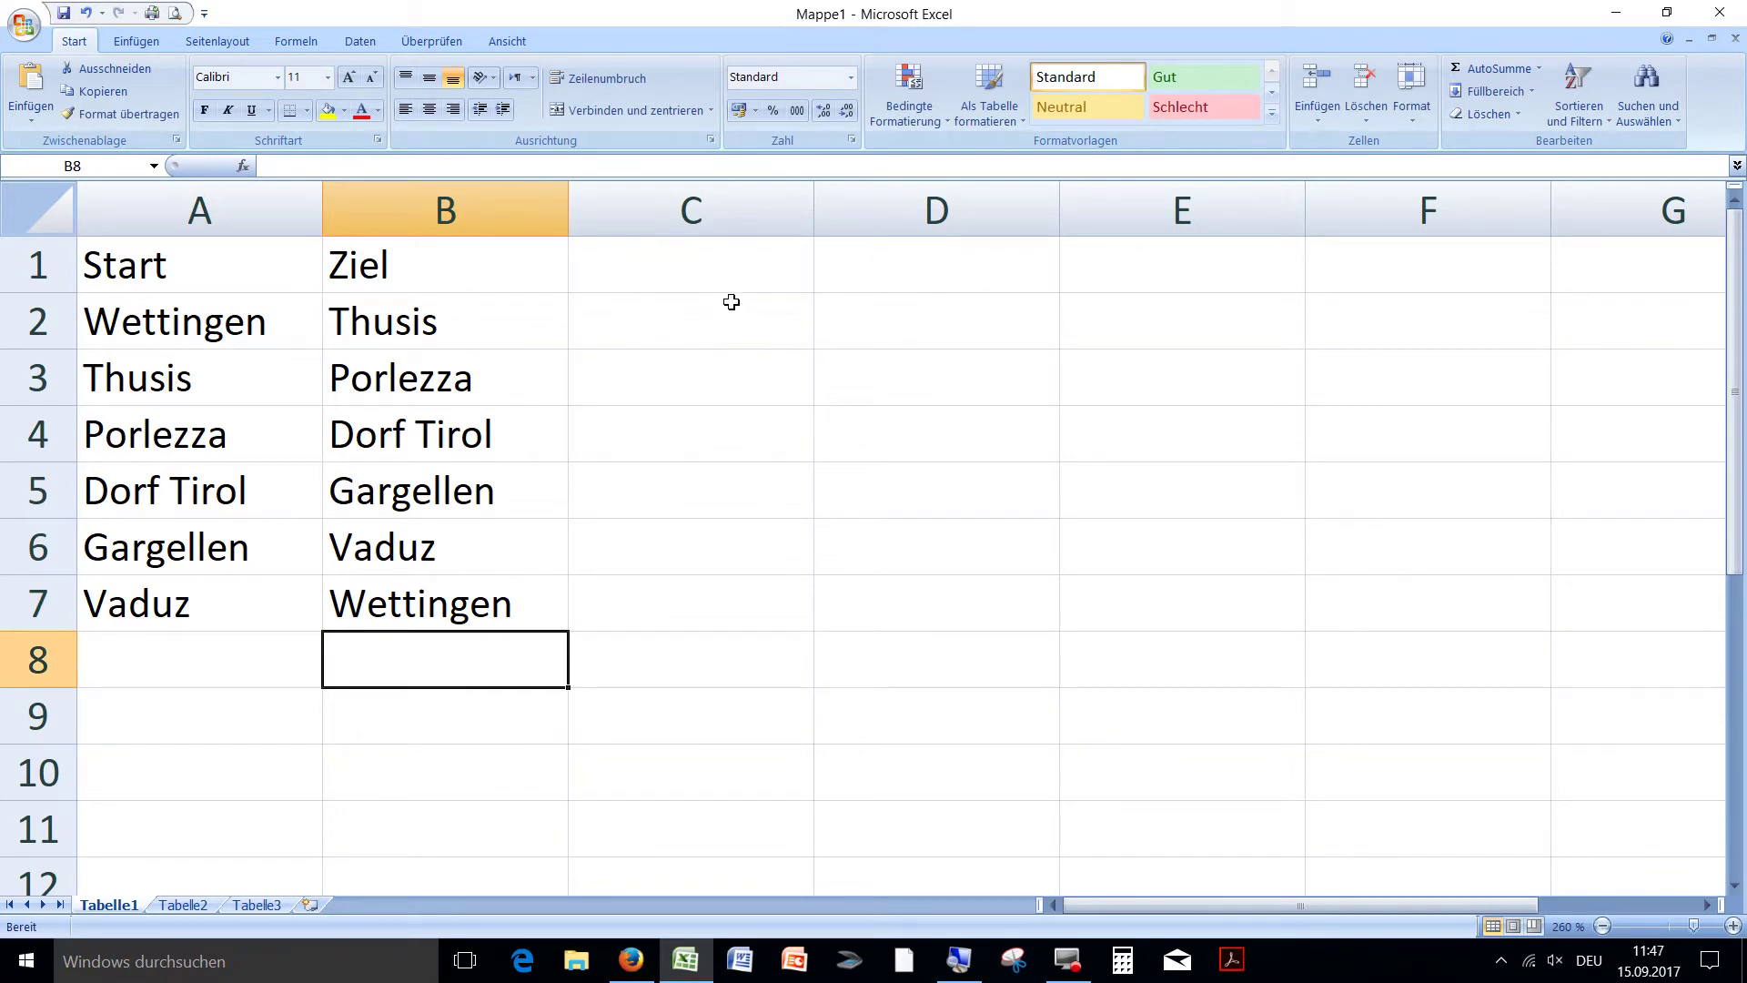
Add the column headings "Distanz in km" in C1 and "Fahrzeit" in D1
click(728, 271)
text(Di)
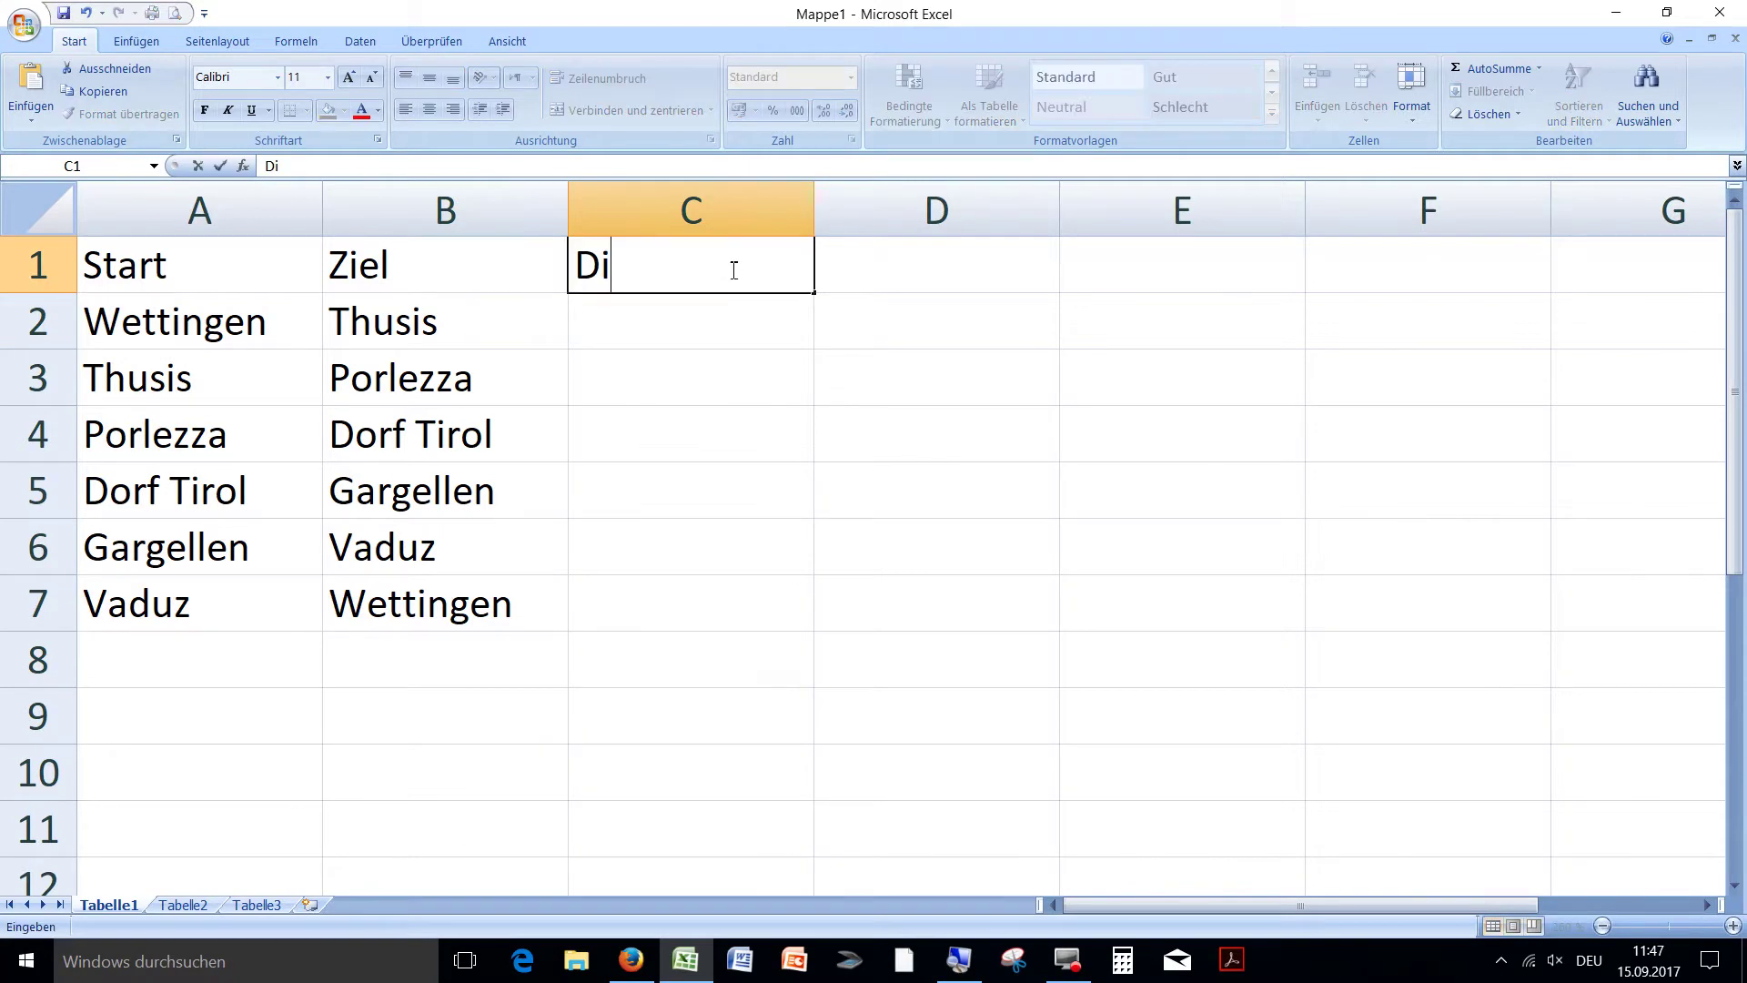
text(stanzen)
key(BackSpace)
key(BackSpace)
text(in km)
key(Tab)
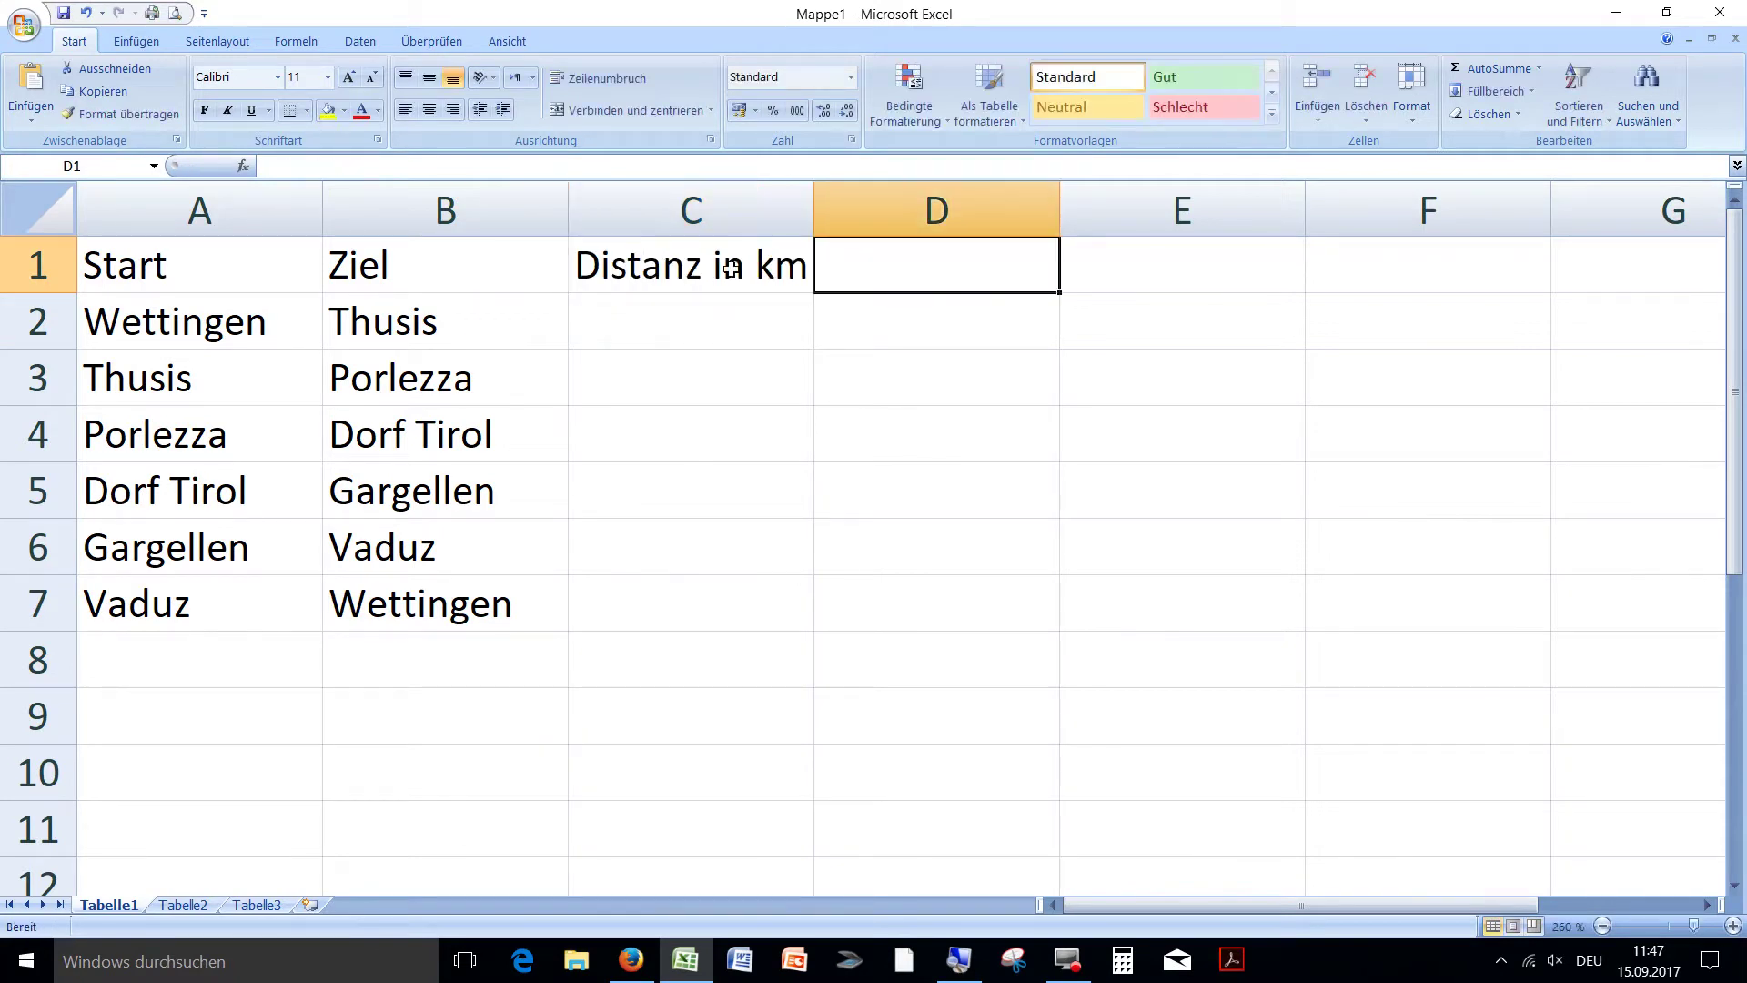
text(Fahr)
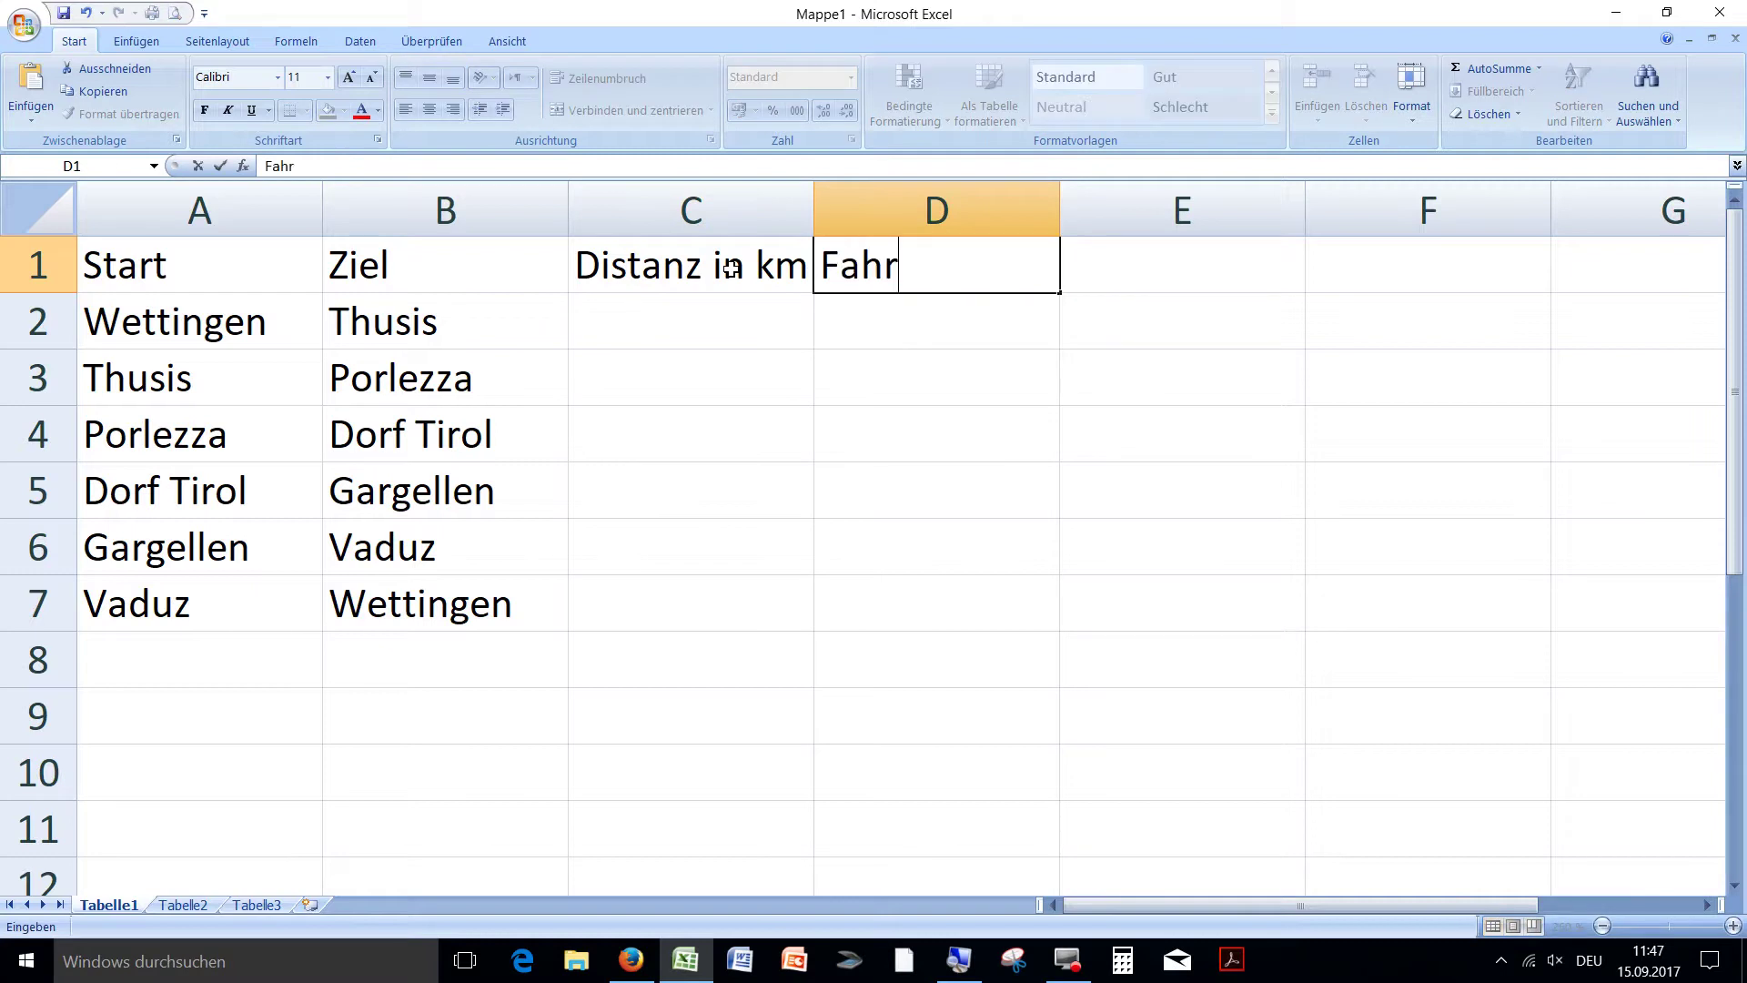
text(zeit)
key(Return)
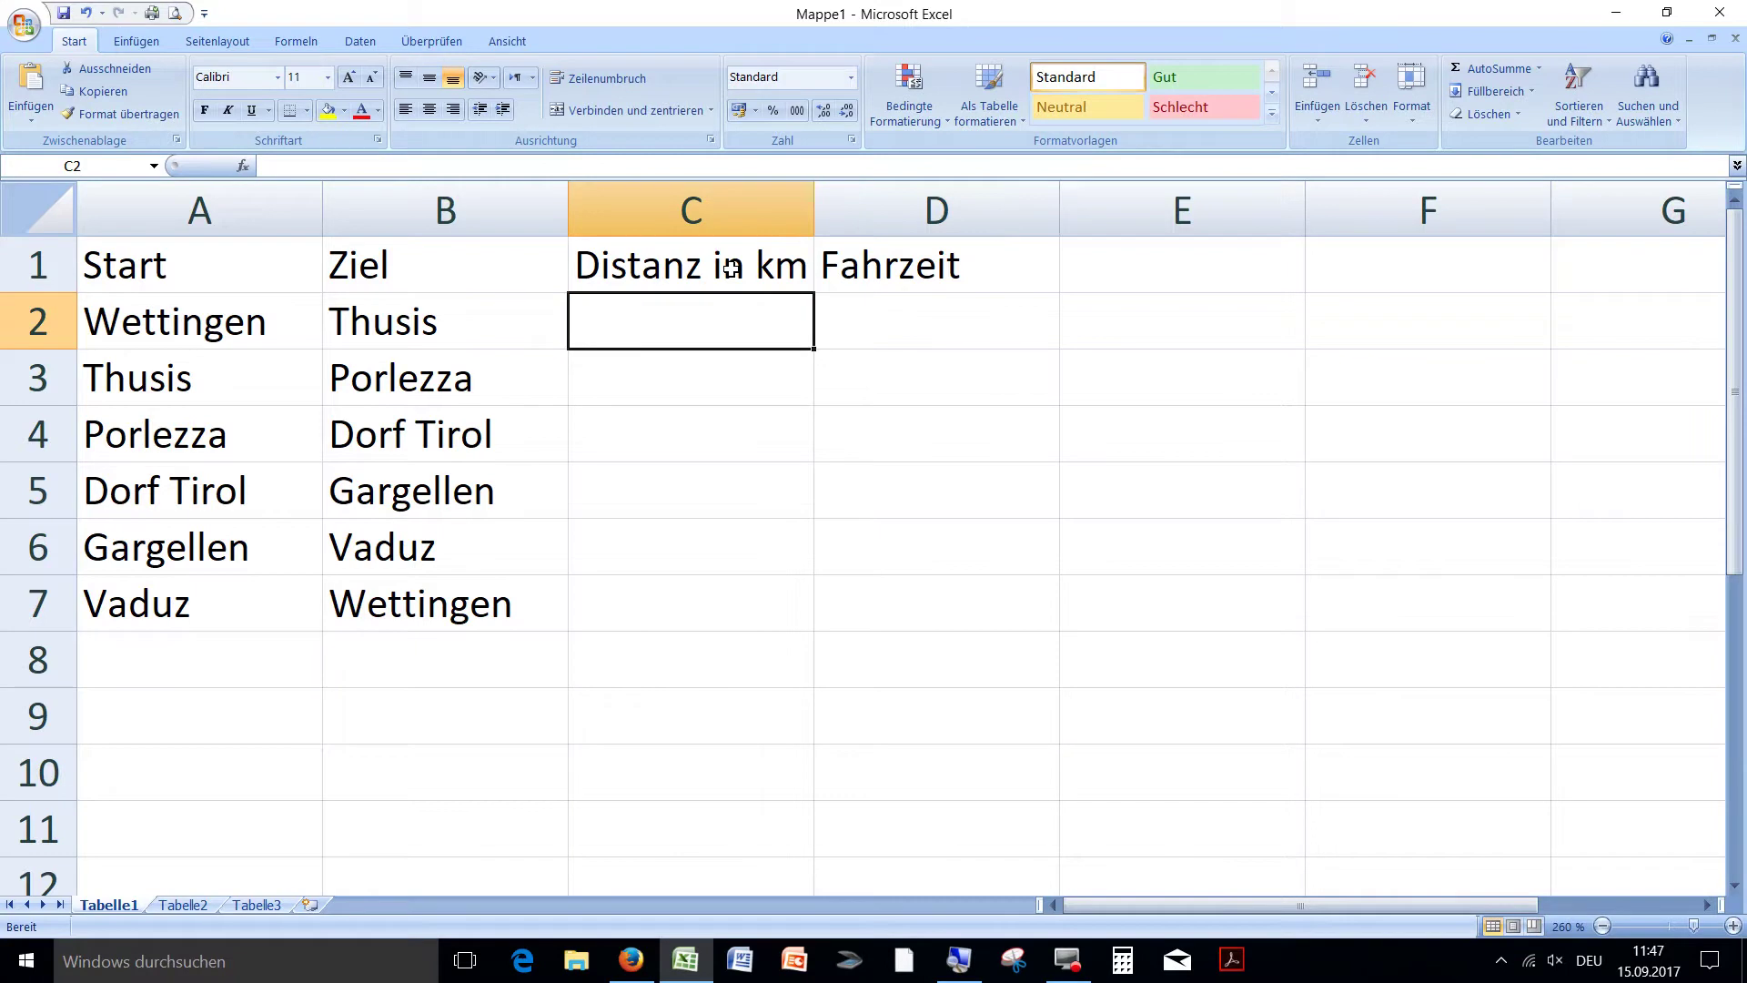
Enter the stage distances 103, 212, 165, 256, 45 and 120 in cells C2 to C7
text(103)
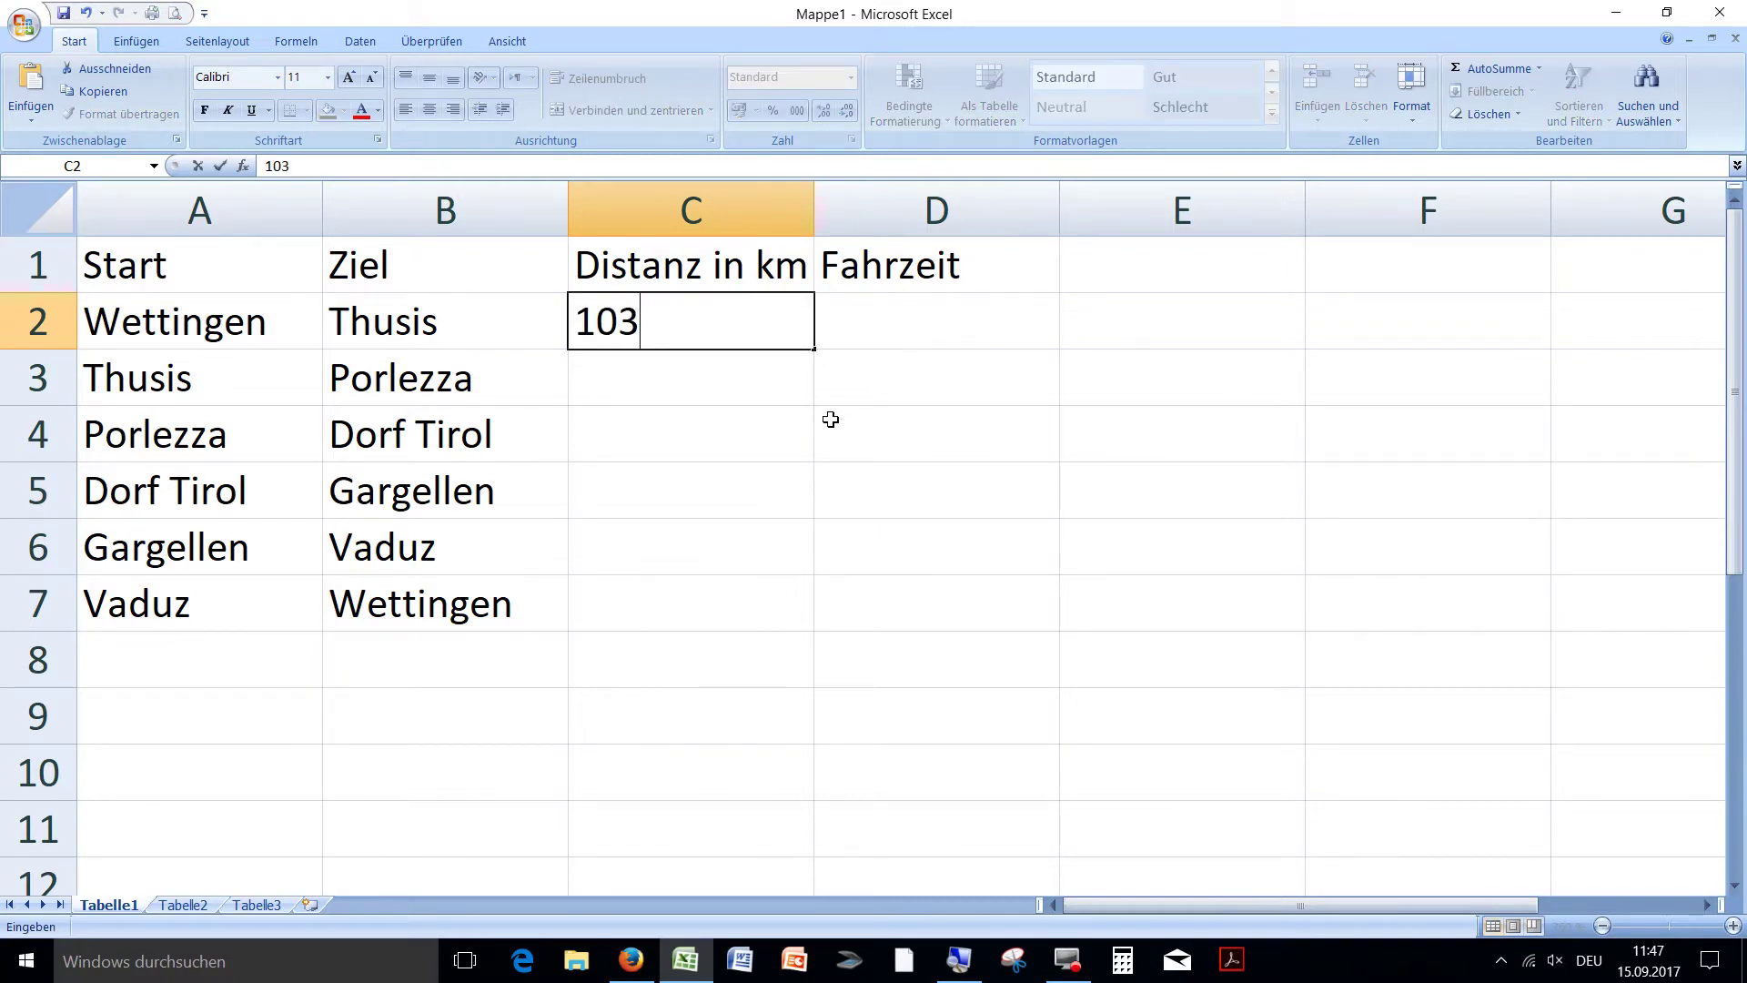
key(Return)
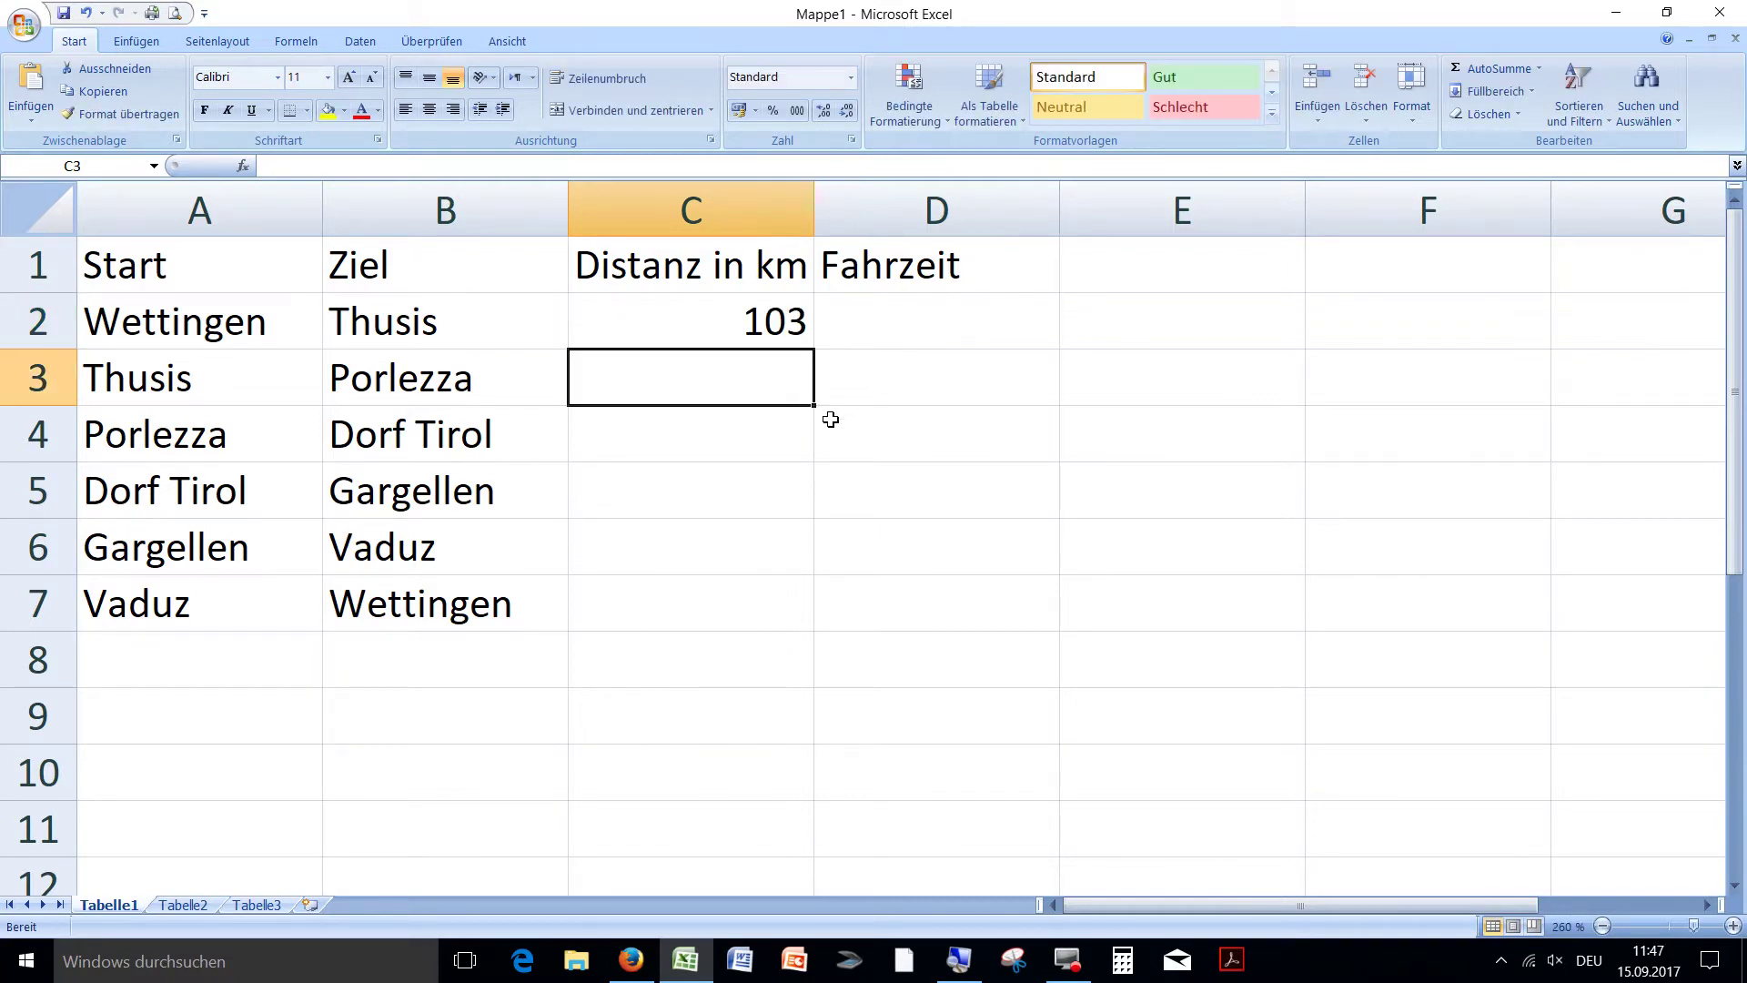
text(2121)
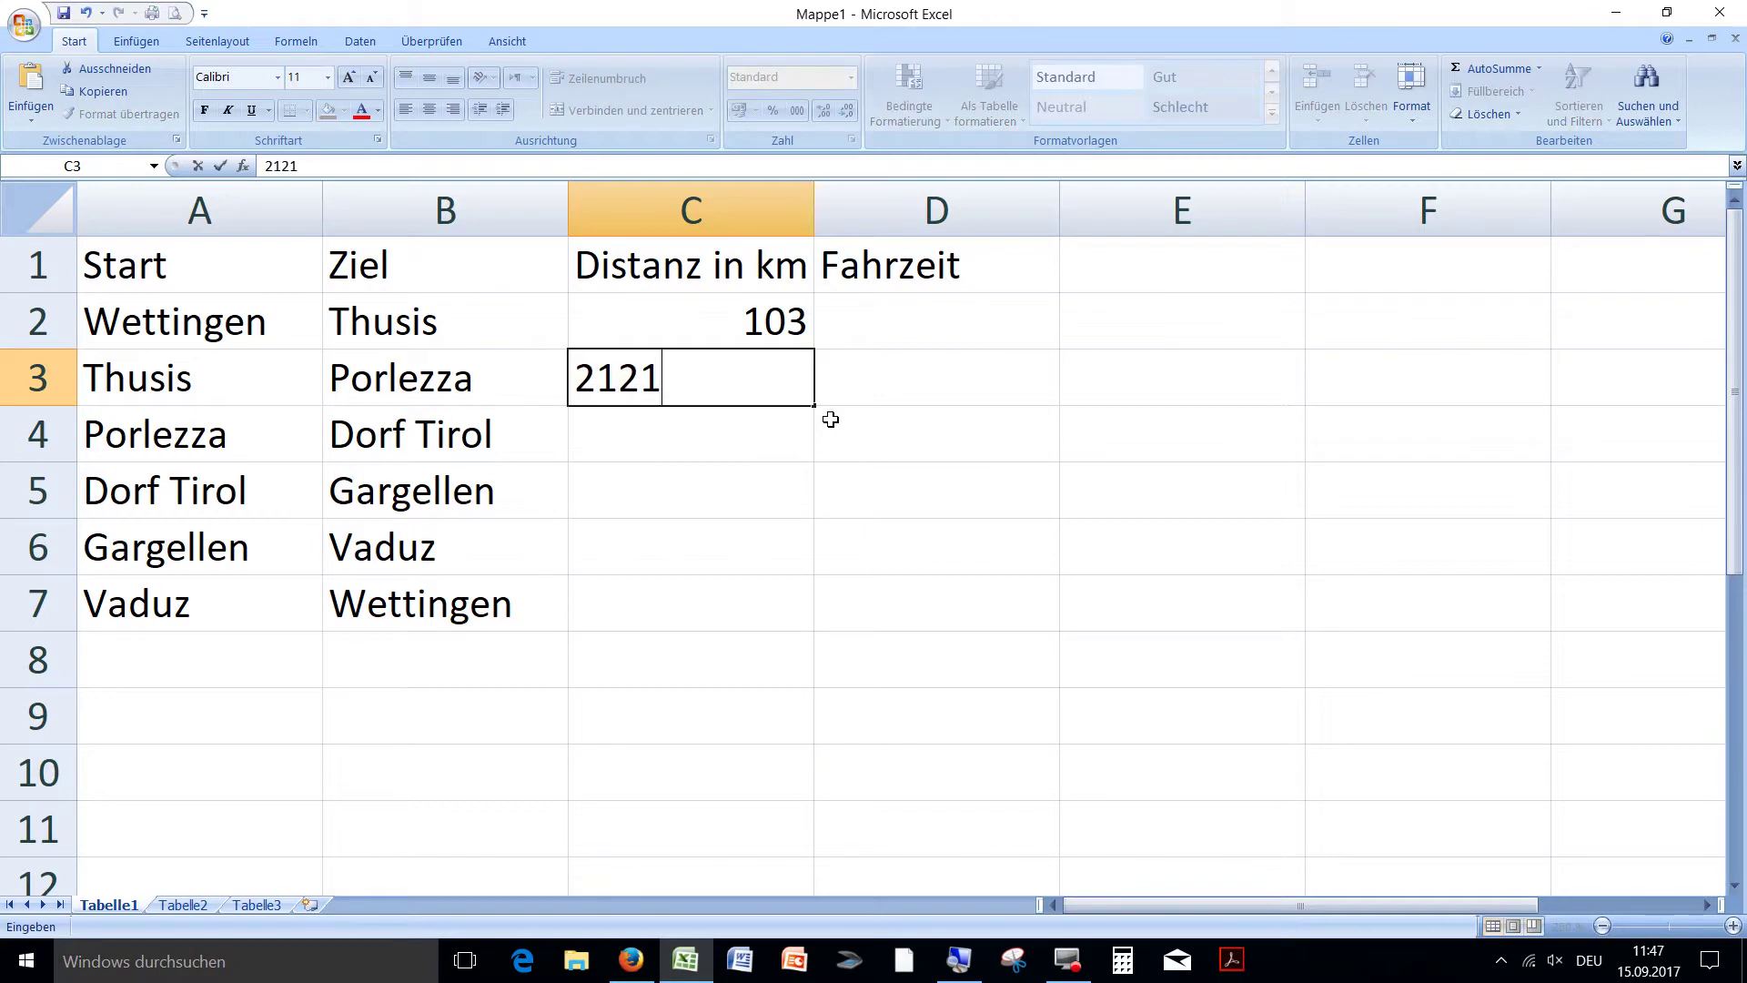
key(BackSpace)
key(Return)
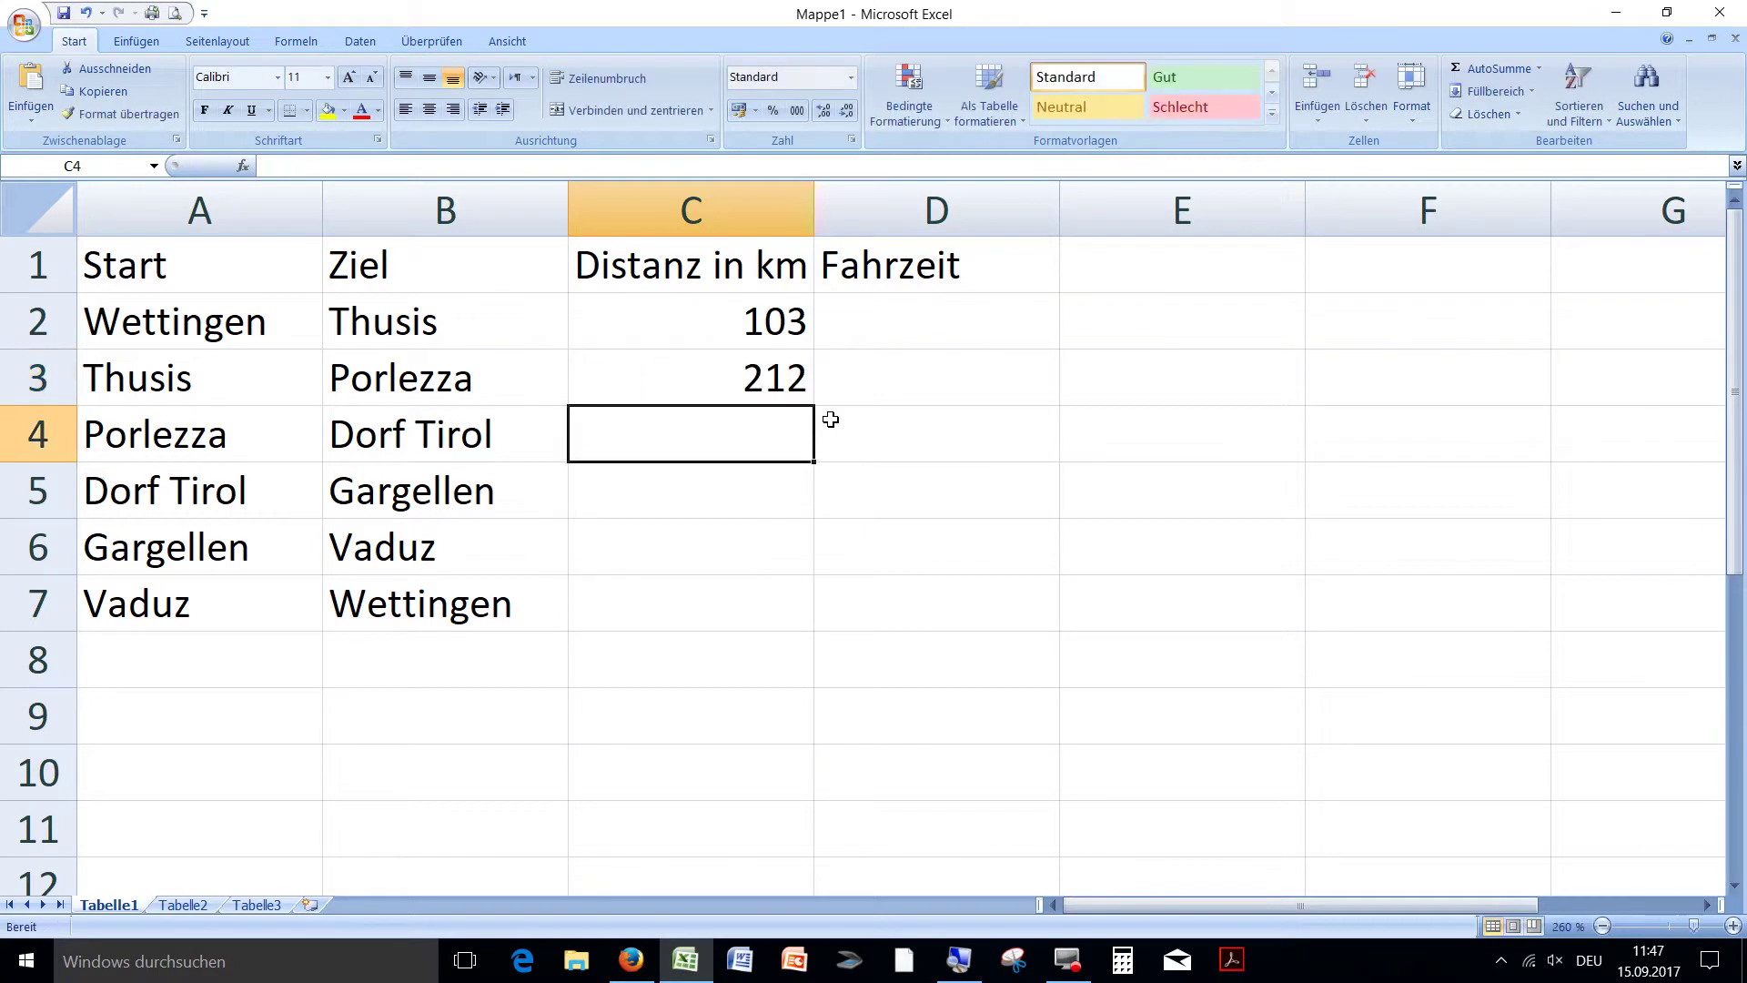
text(165)
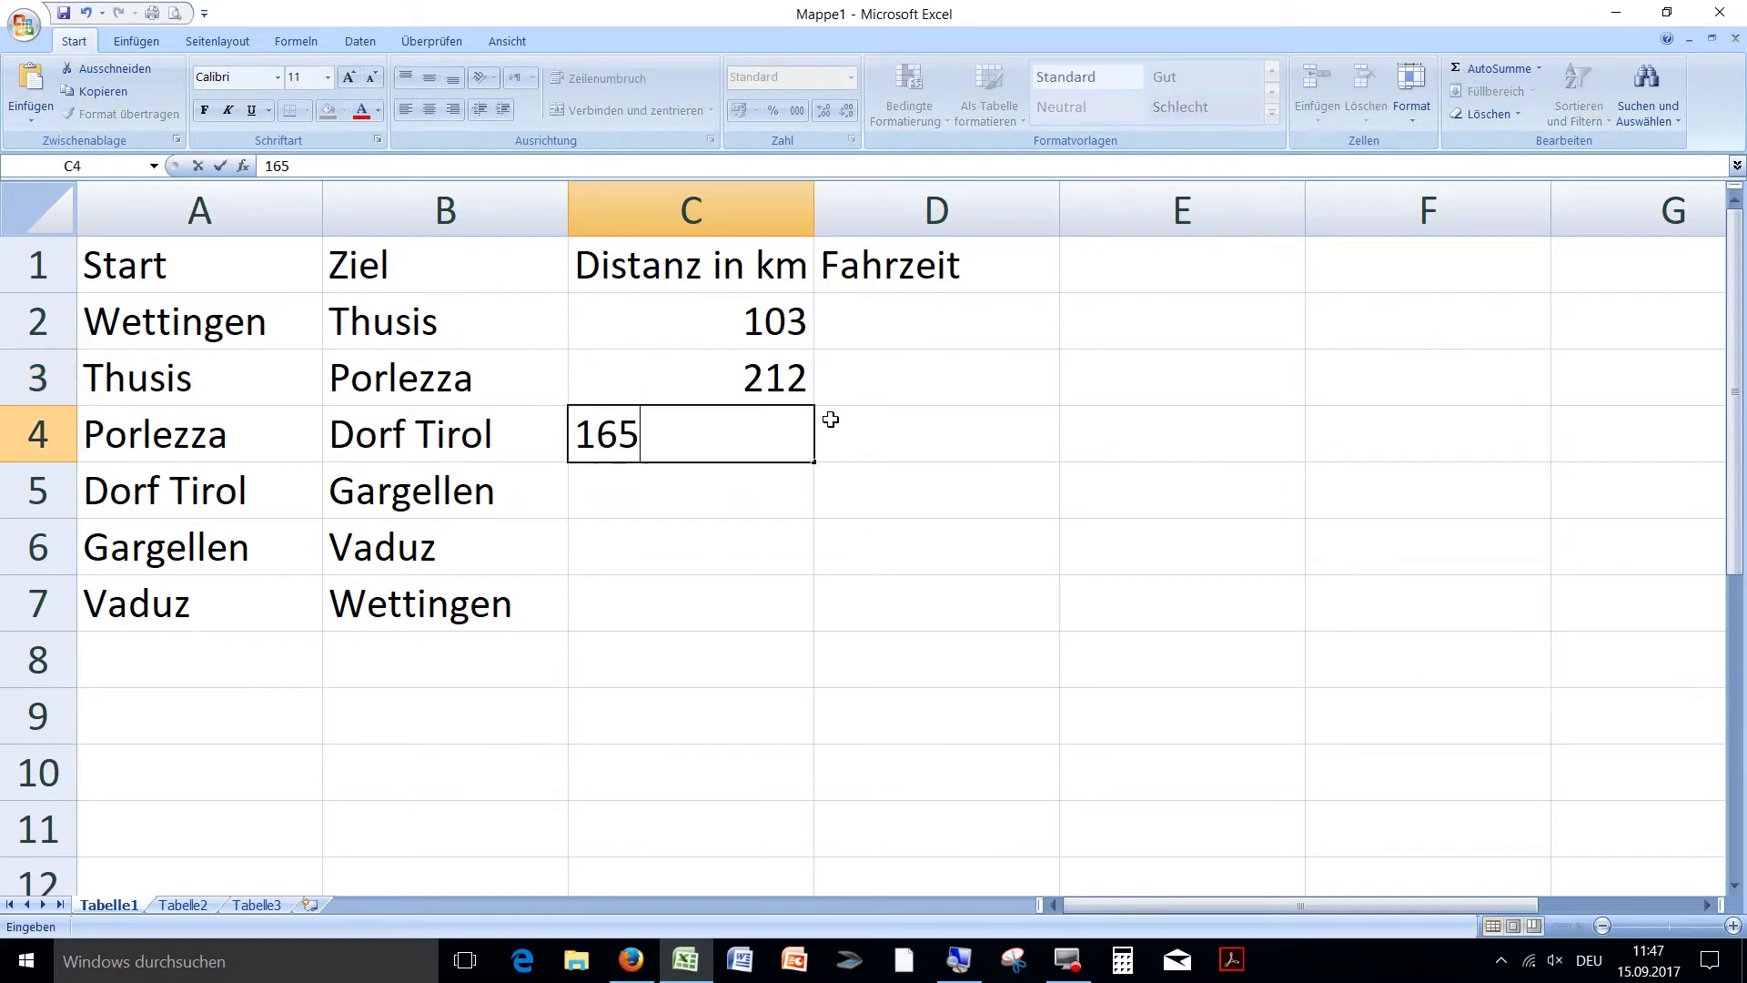
key(Return)
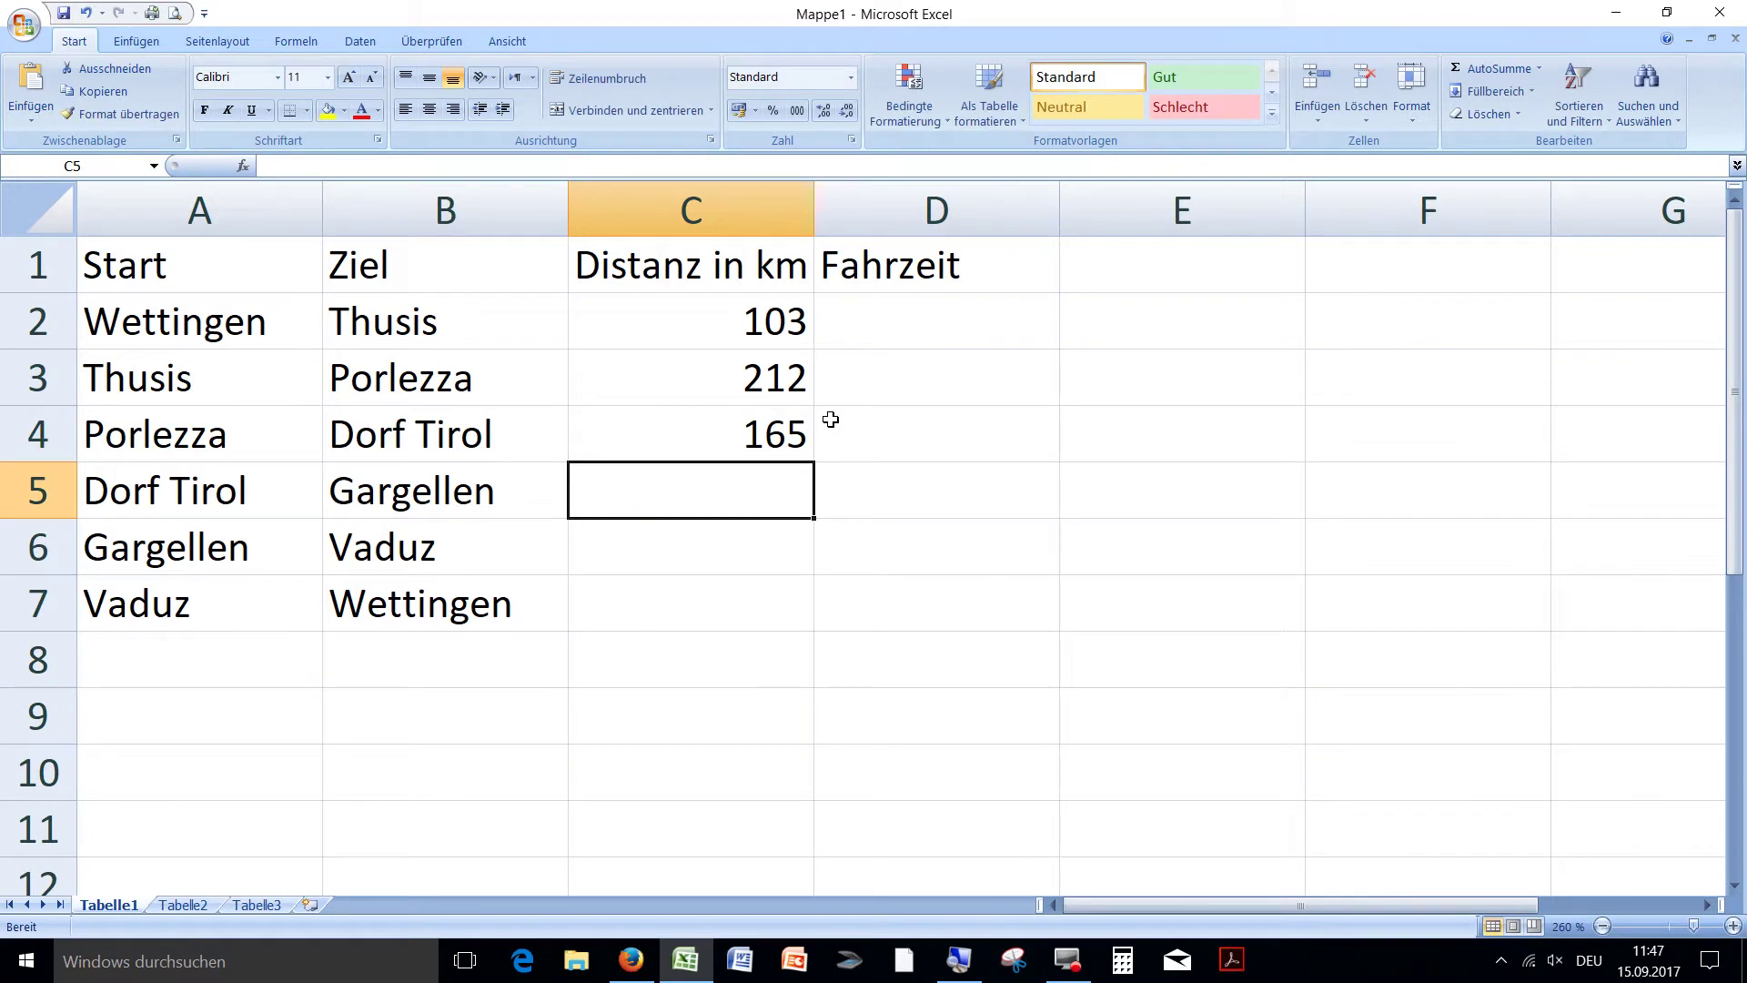
text(256)
key(Return)
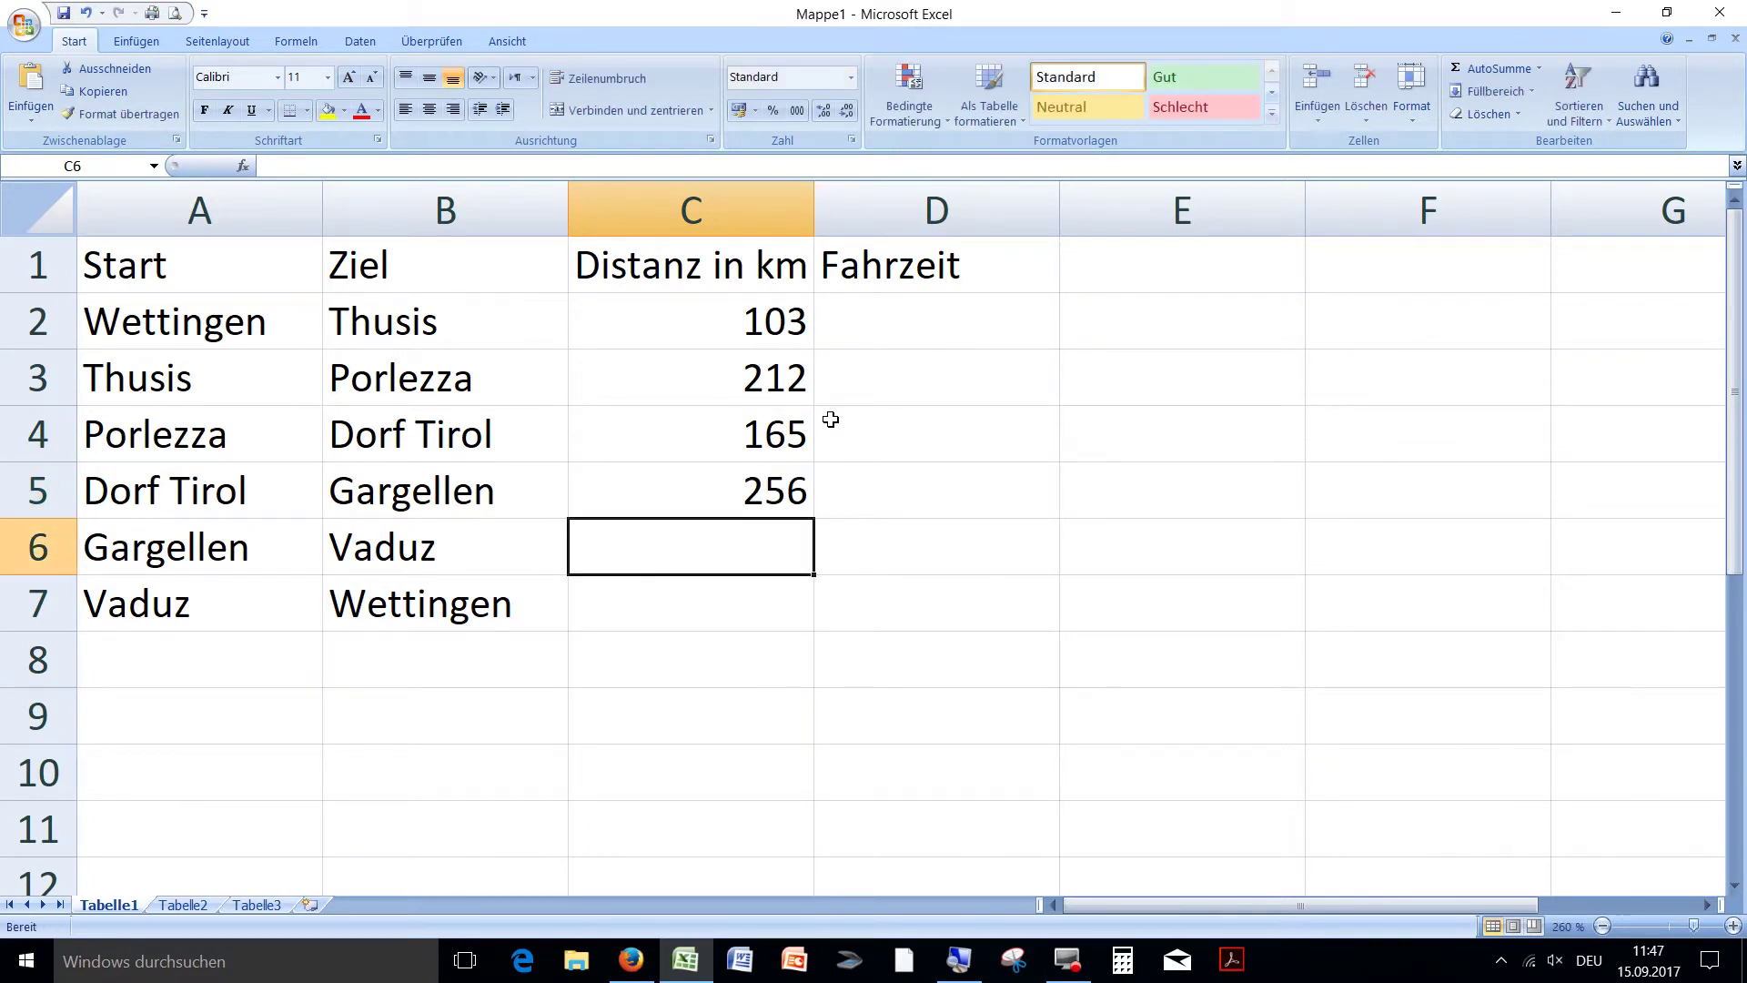
text(45)
key(Return)
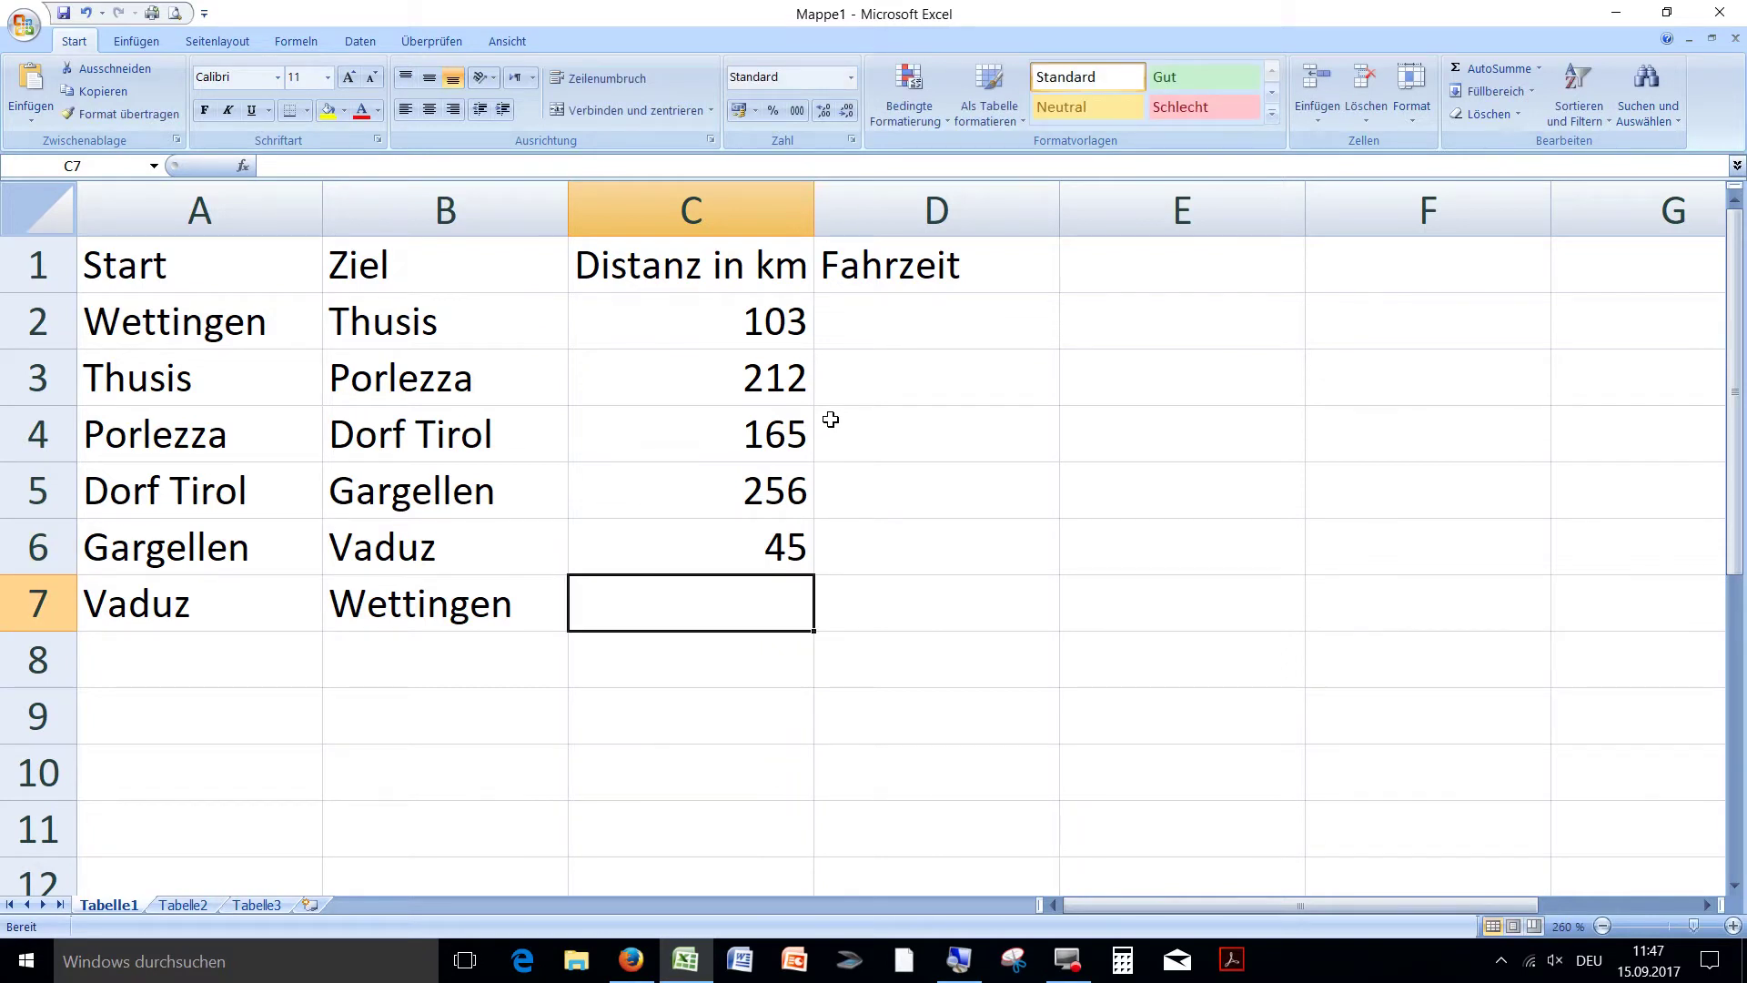
text(120)
key(Return)
Enter the driving times 1:15 in D2 and 2:45 in D3 for the first two stages
key(Up)
key(Up)
key(Up)
key(Up)
key(Up)
key(Up)
key(Right)
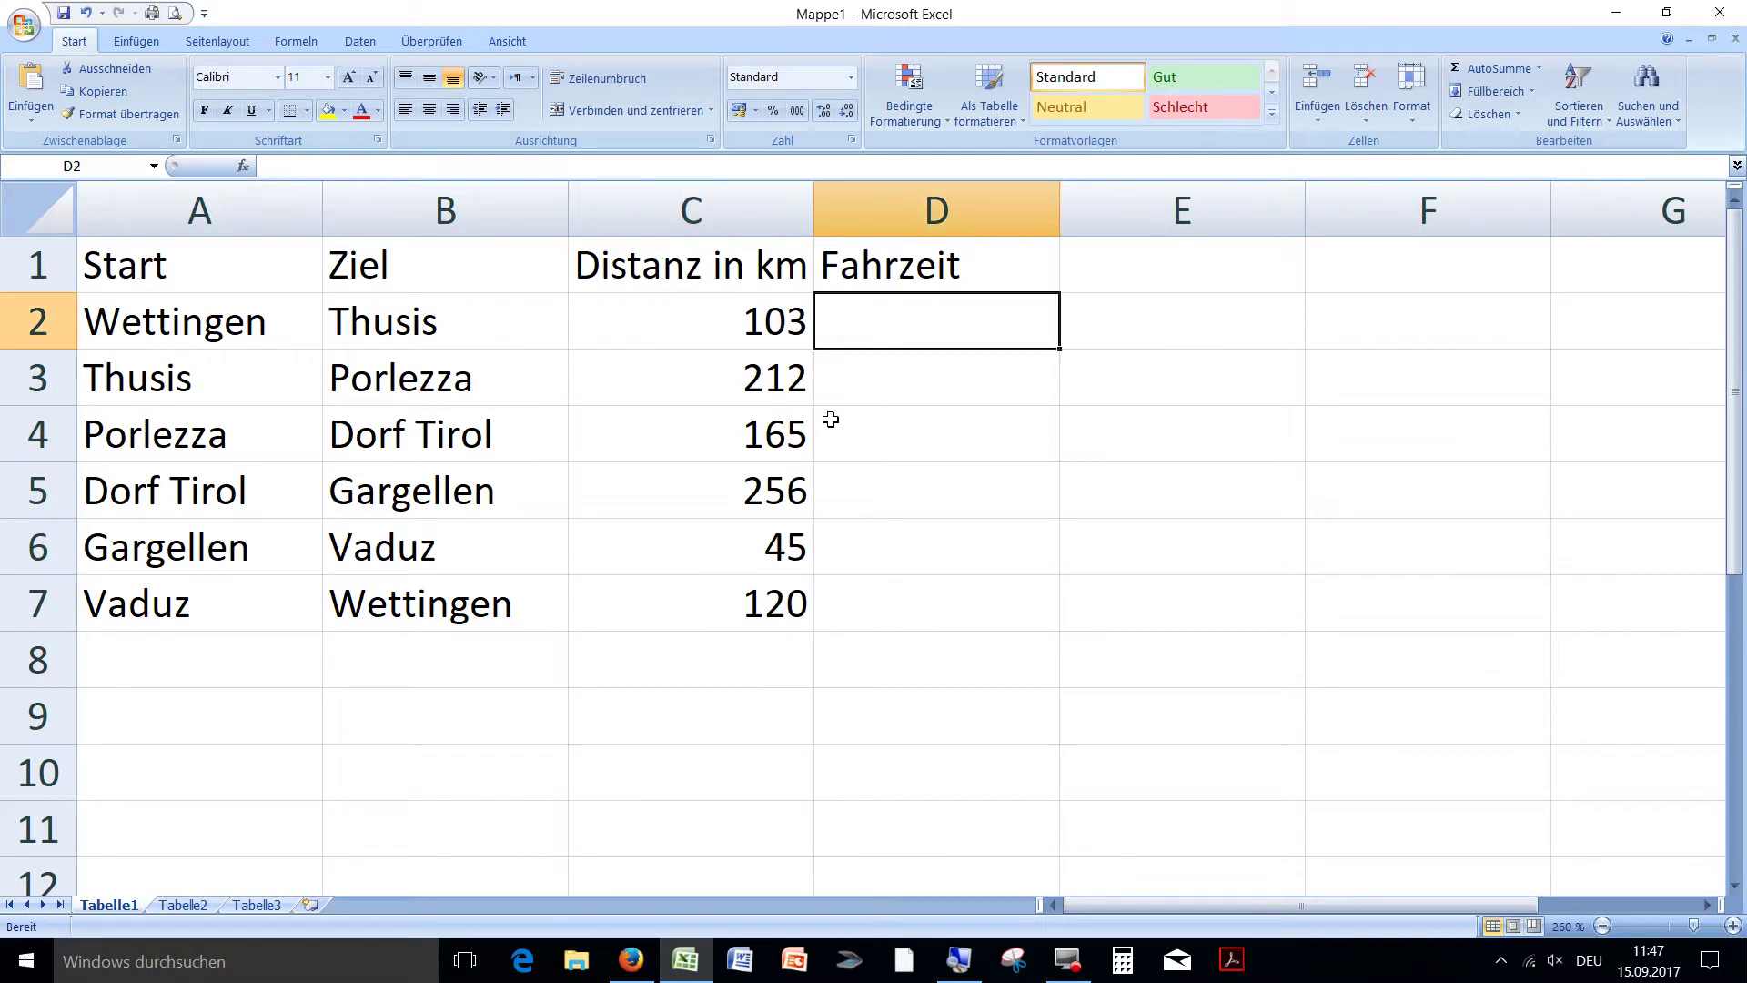
text(1:)
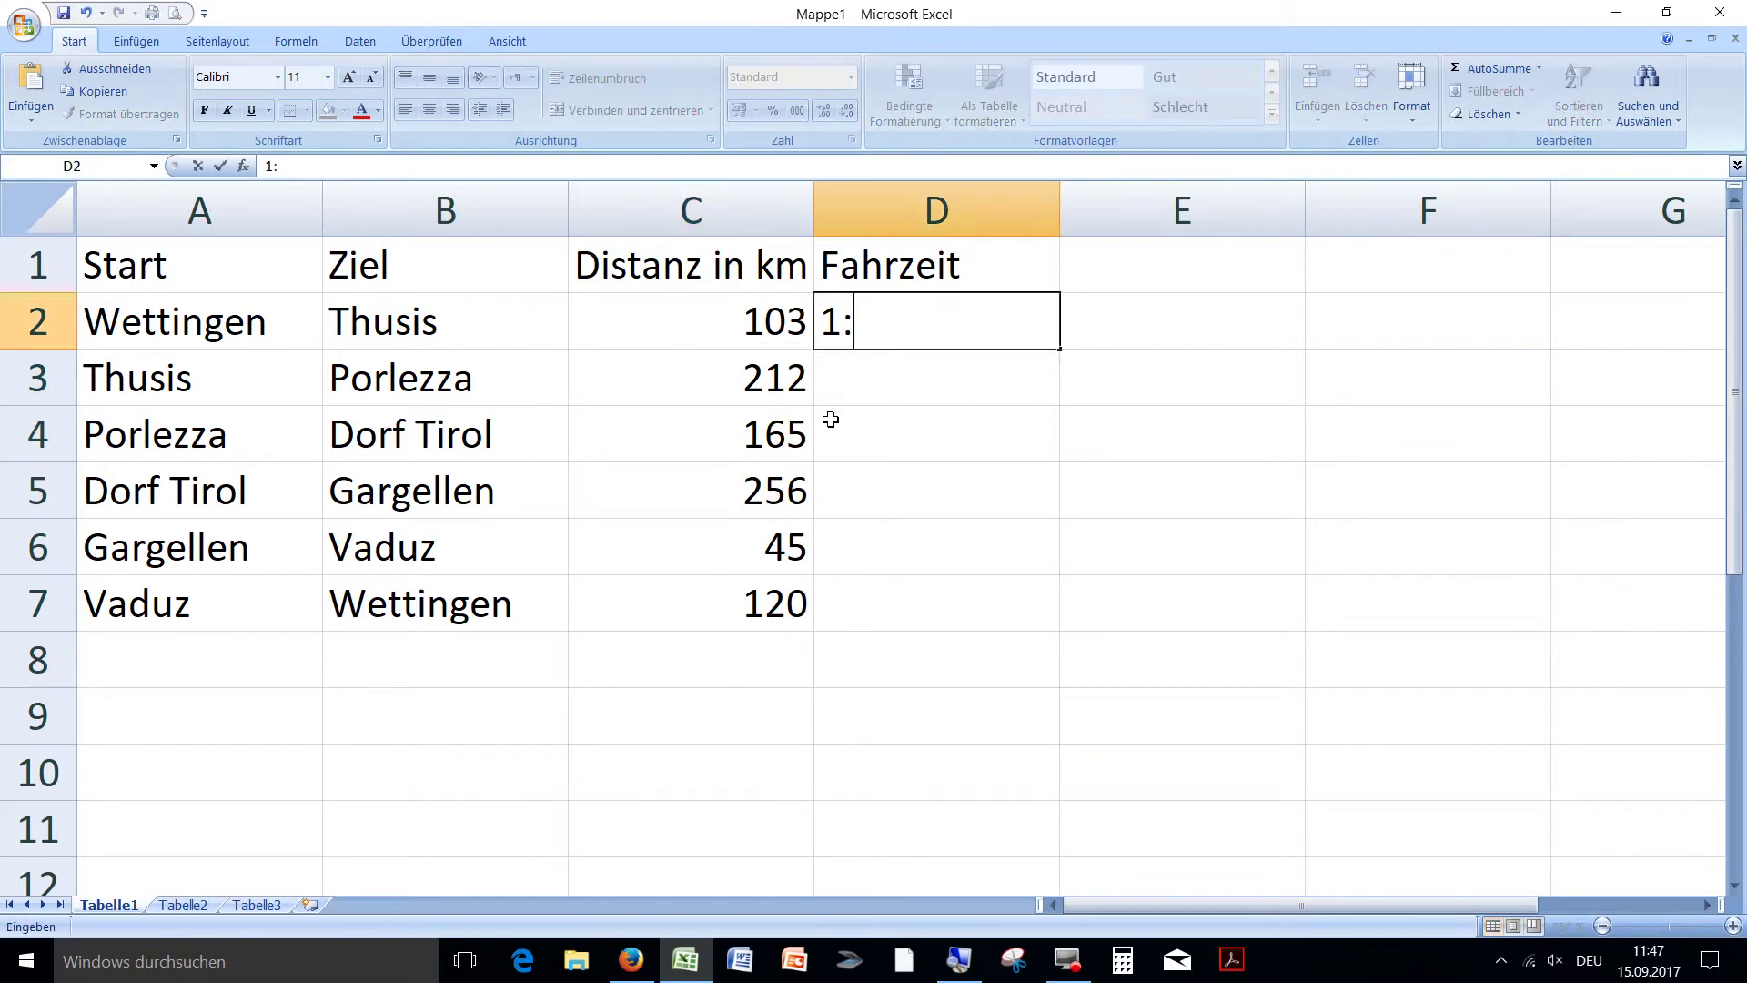
text(15)
key(Return)
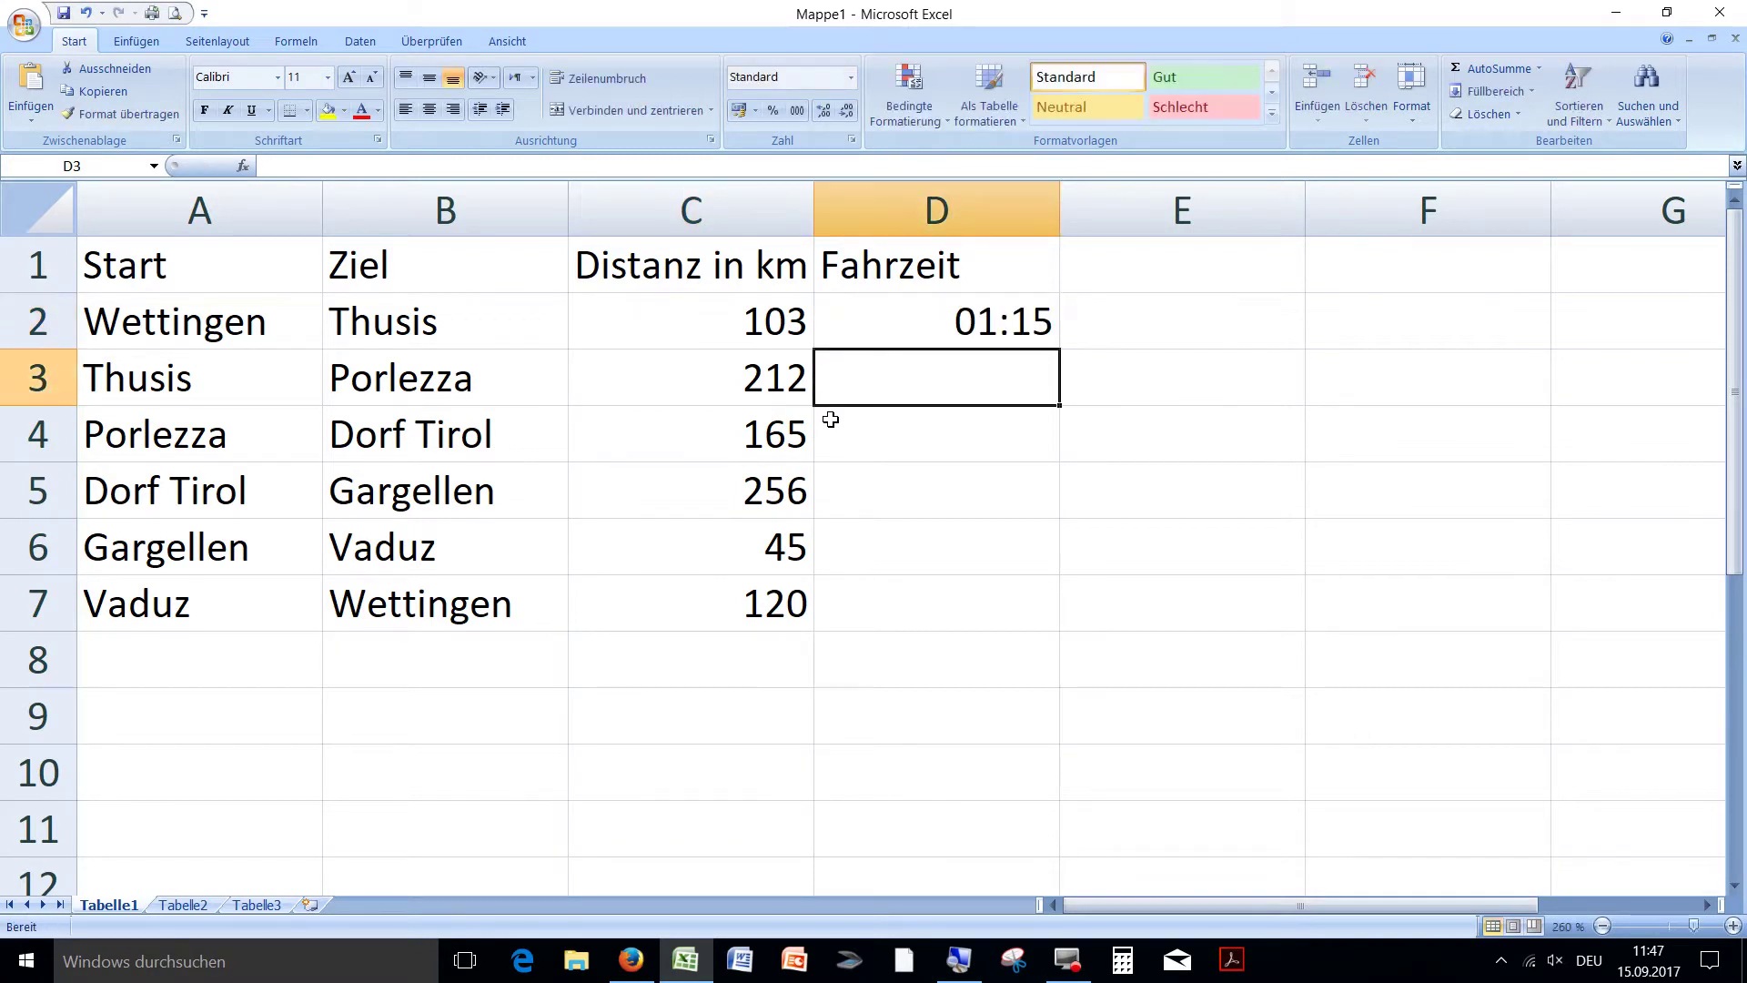
text(22)
key(BackSpace)
text(2)
key(BackSpace)
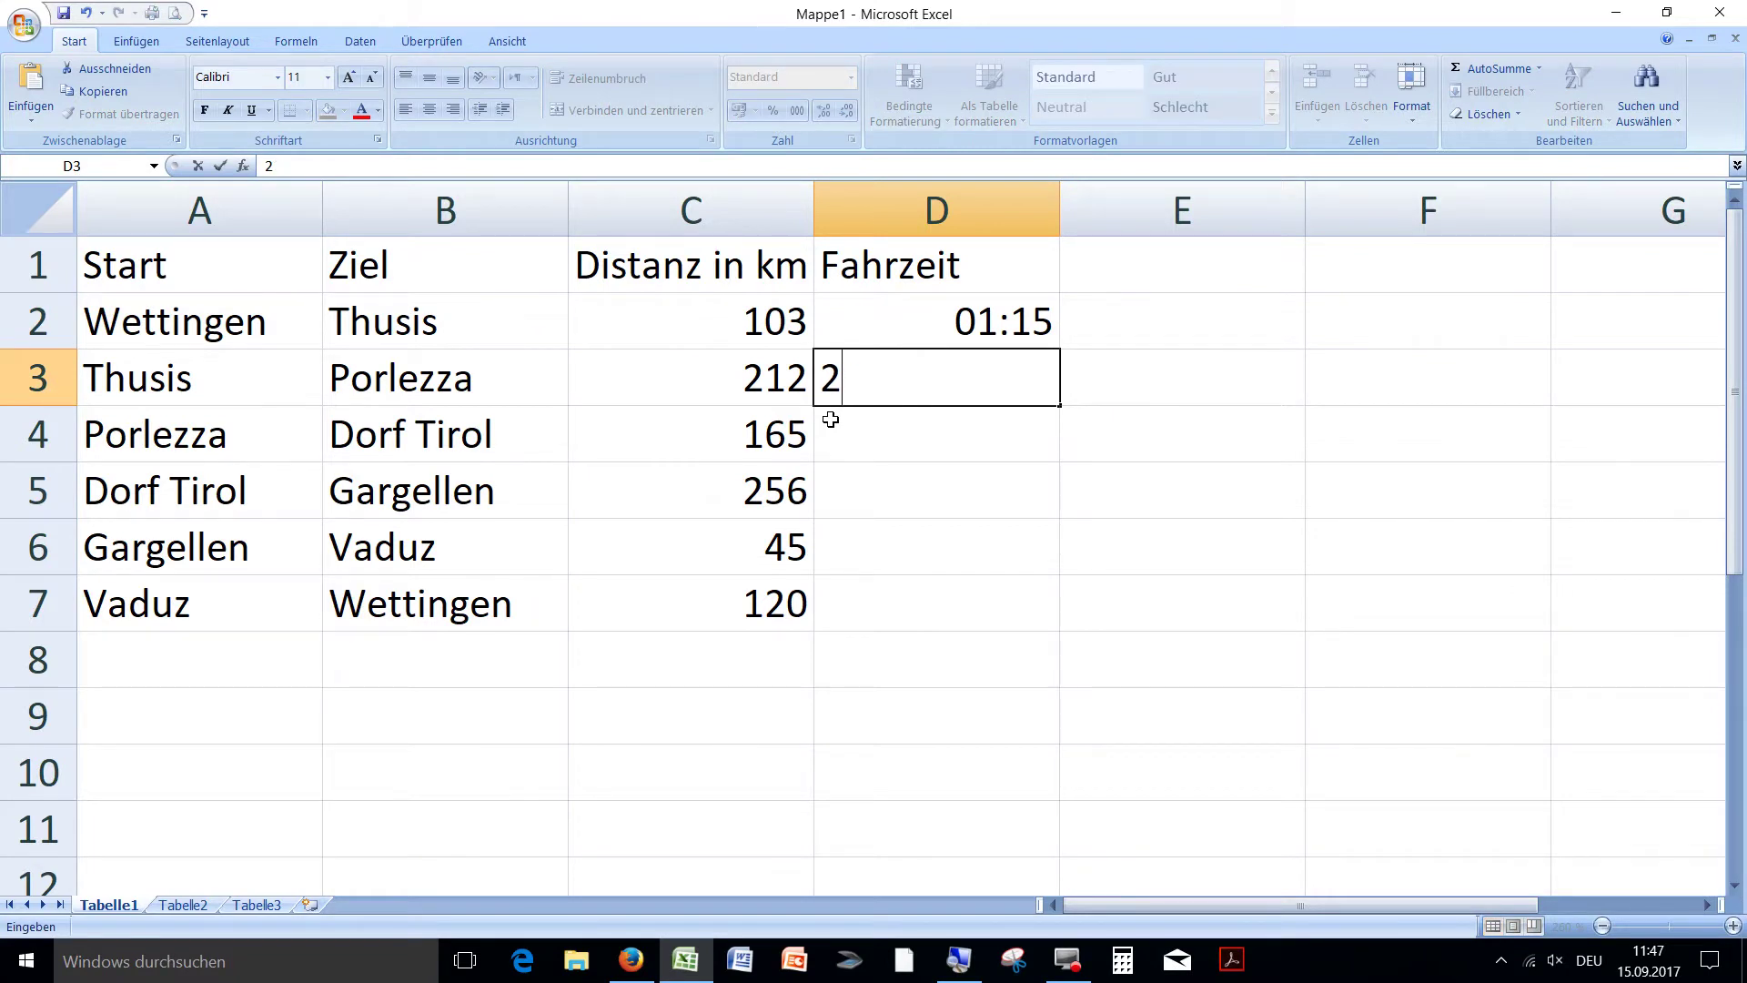
text(:45)
key(Return)
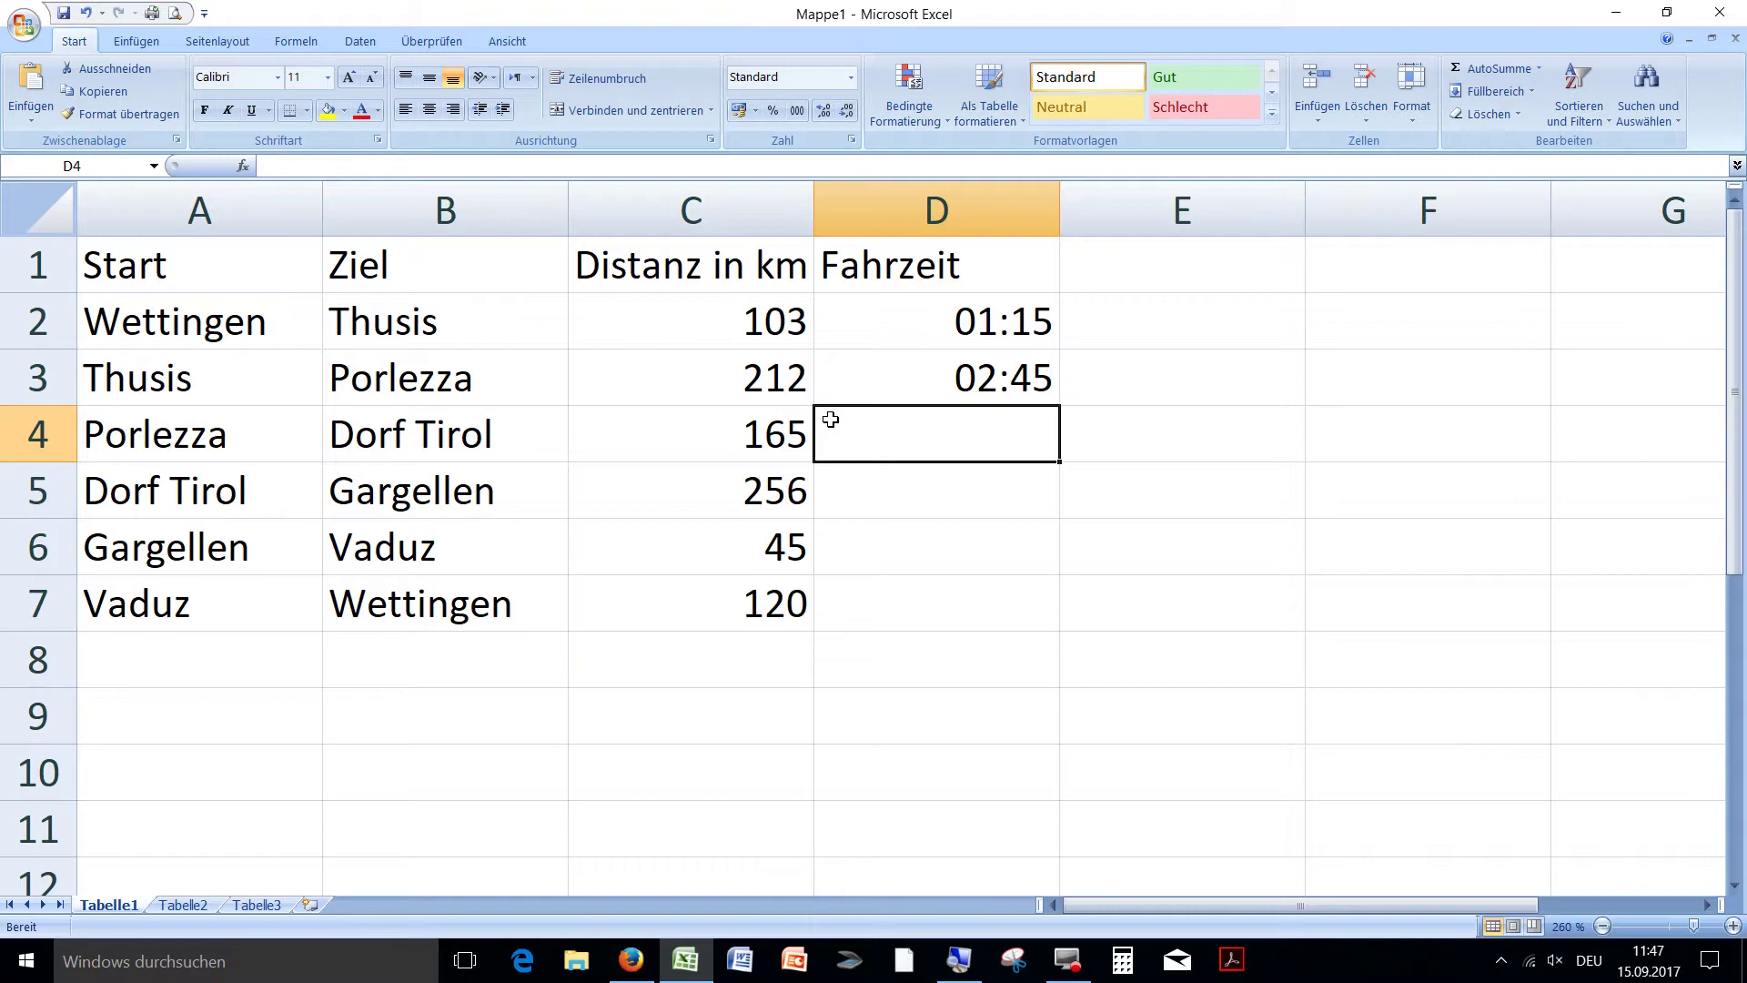
Fill in the remaining driving times 3:12, 4:25, 0:45 and 1:05 in cells D4 to D7
text(3:12)
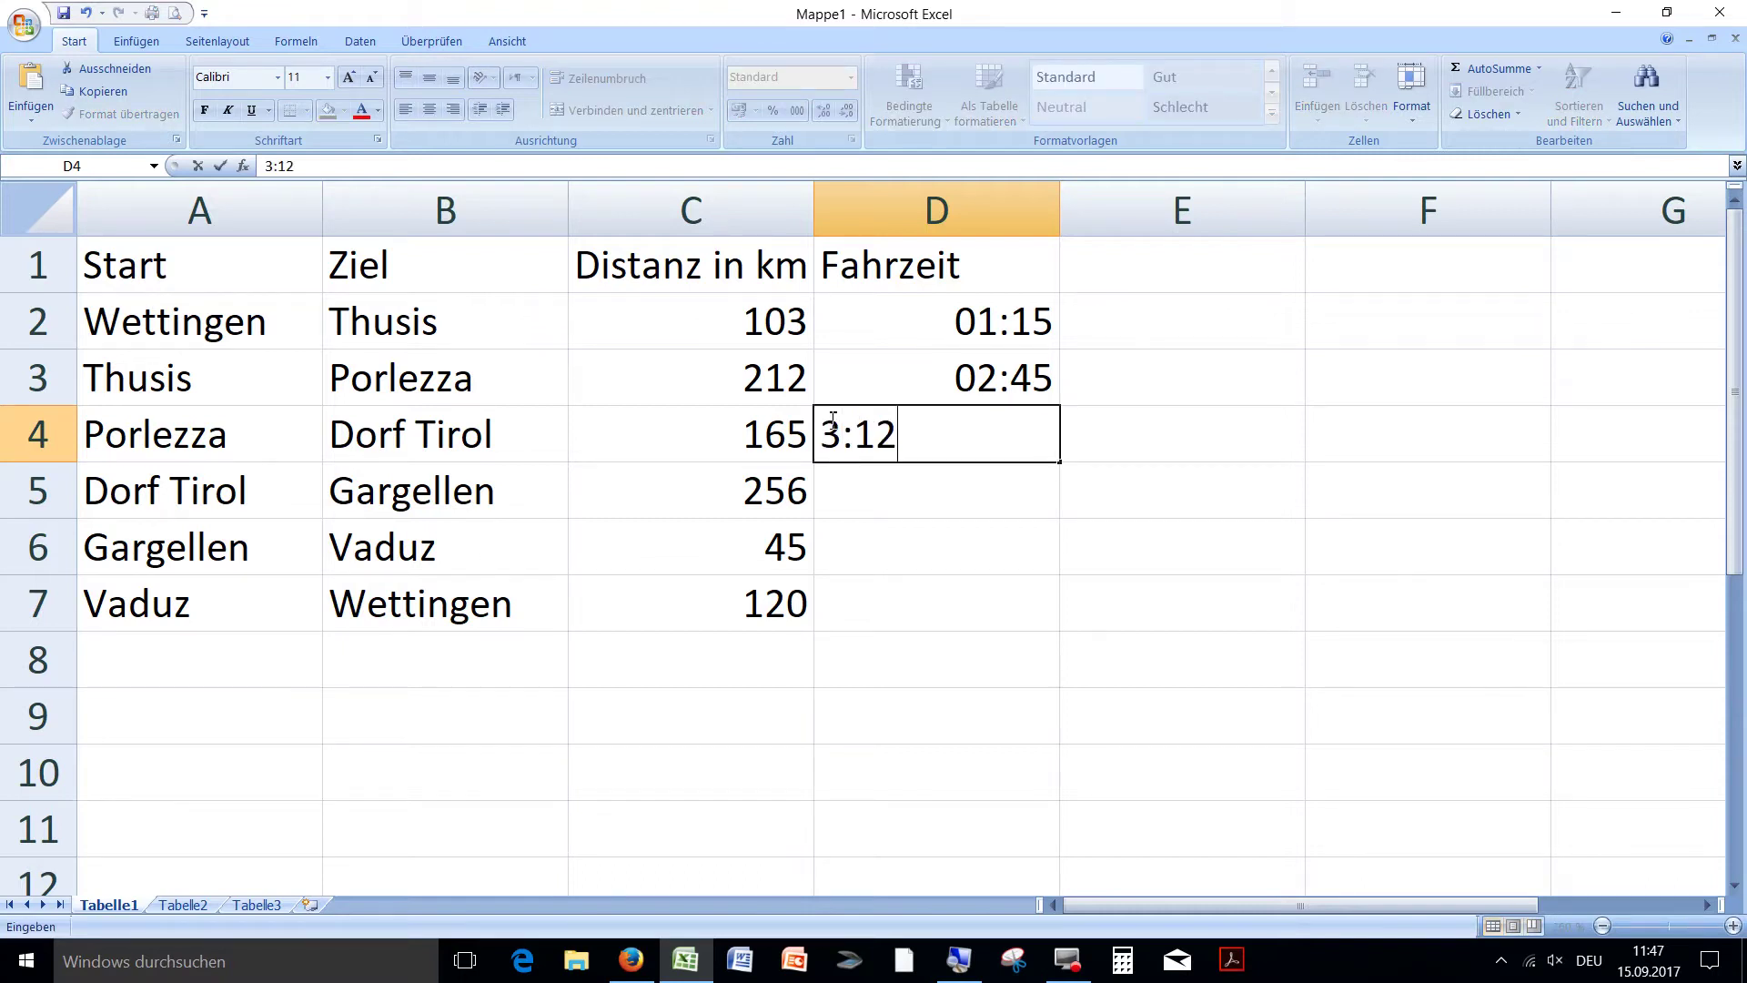
key(Return)
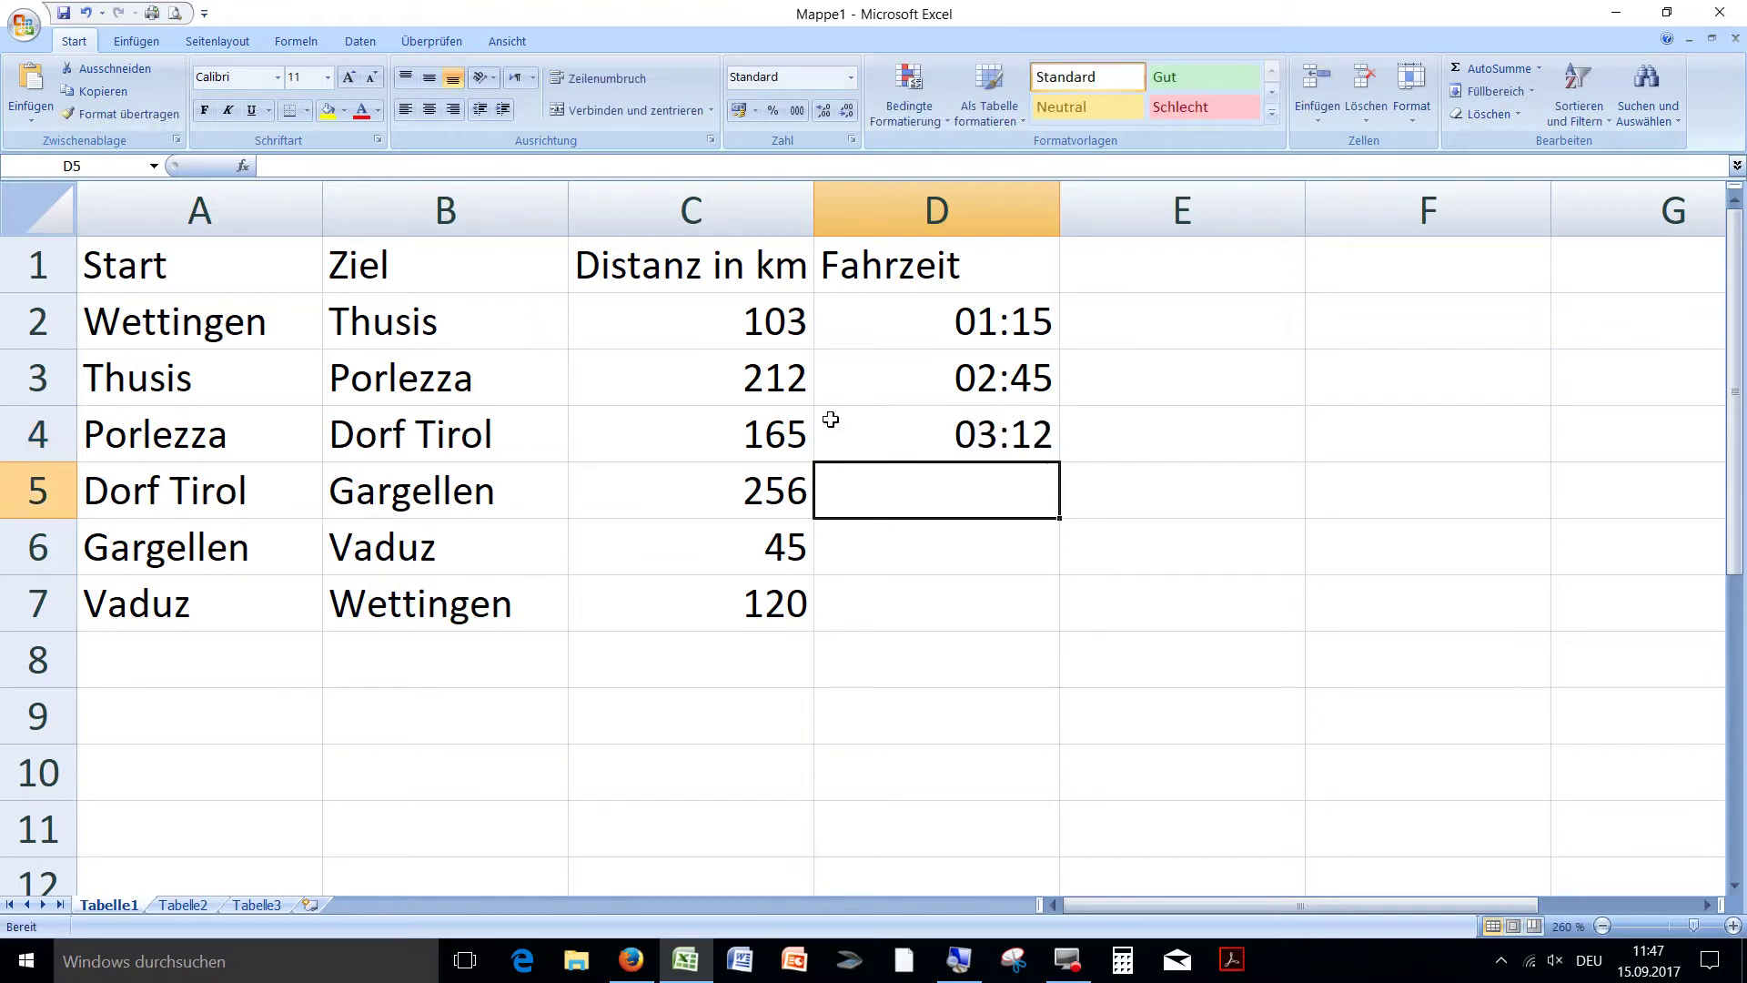
text(4:25)
key(Return)
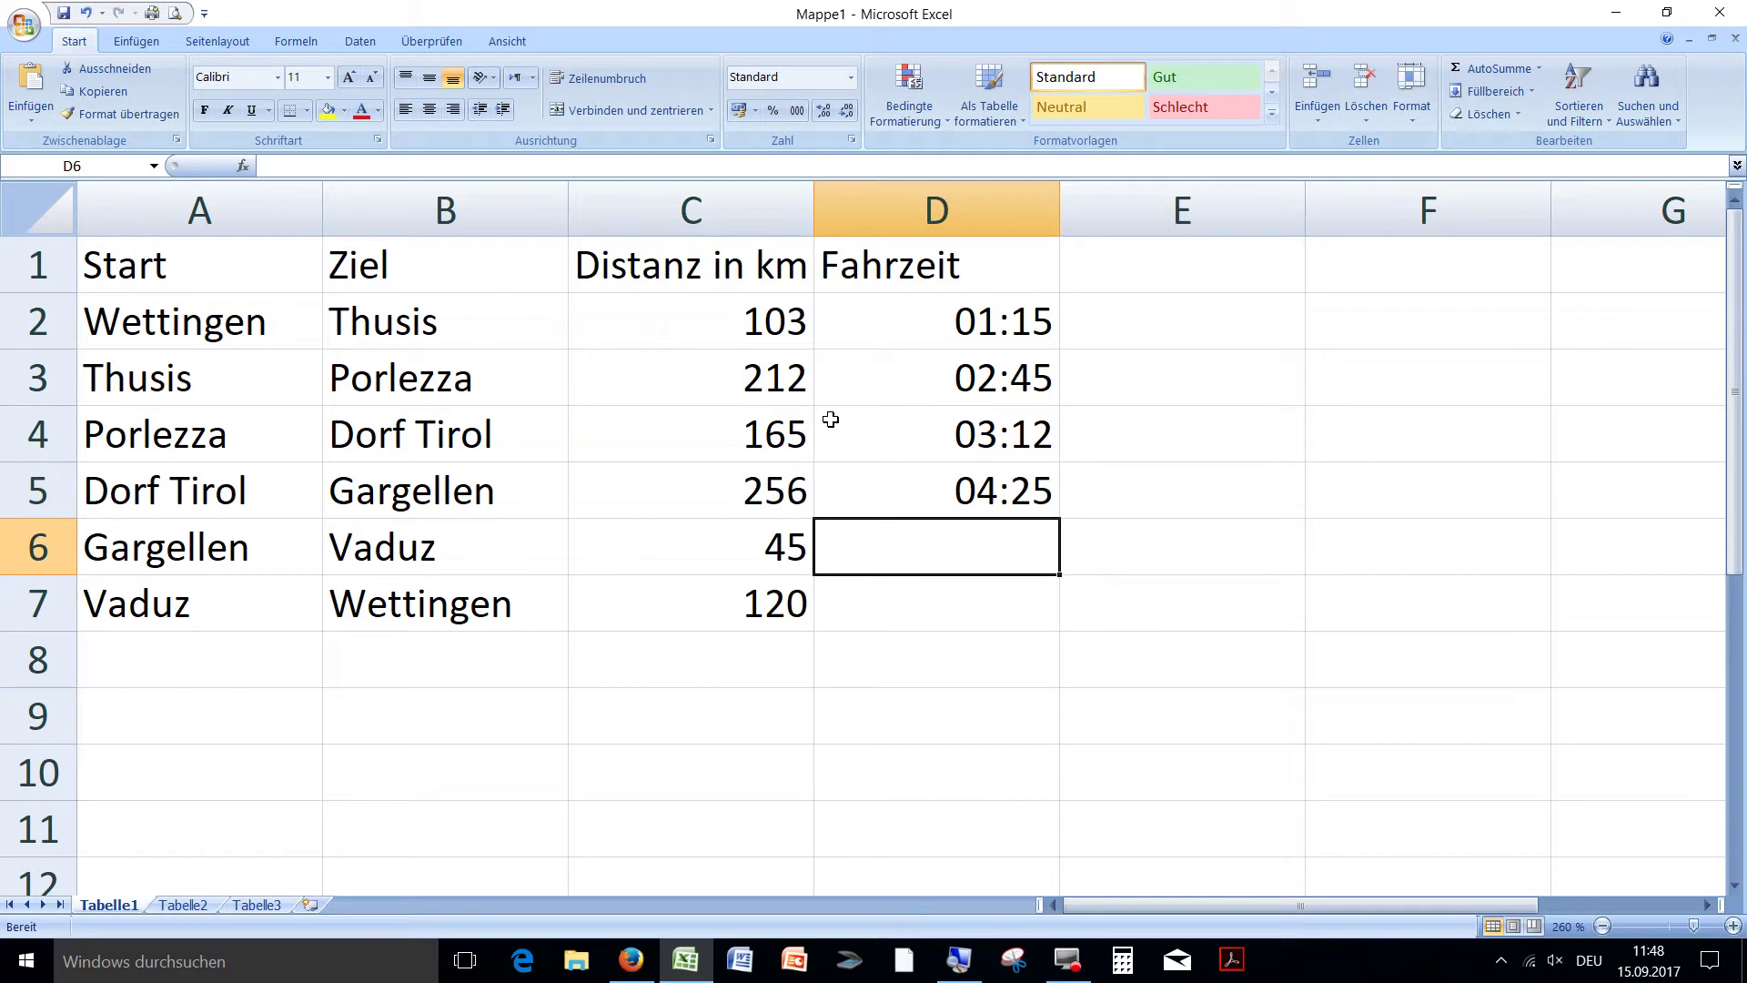
text(0)
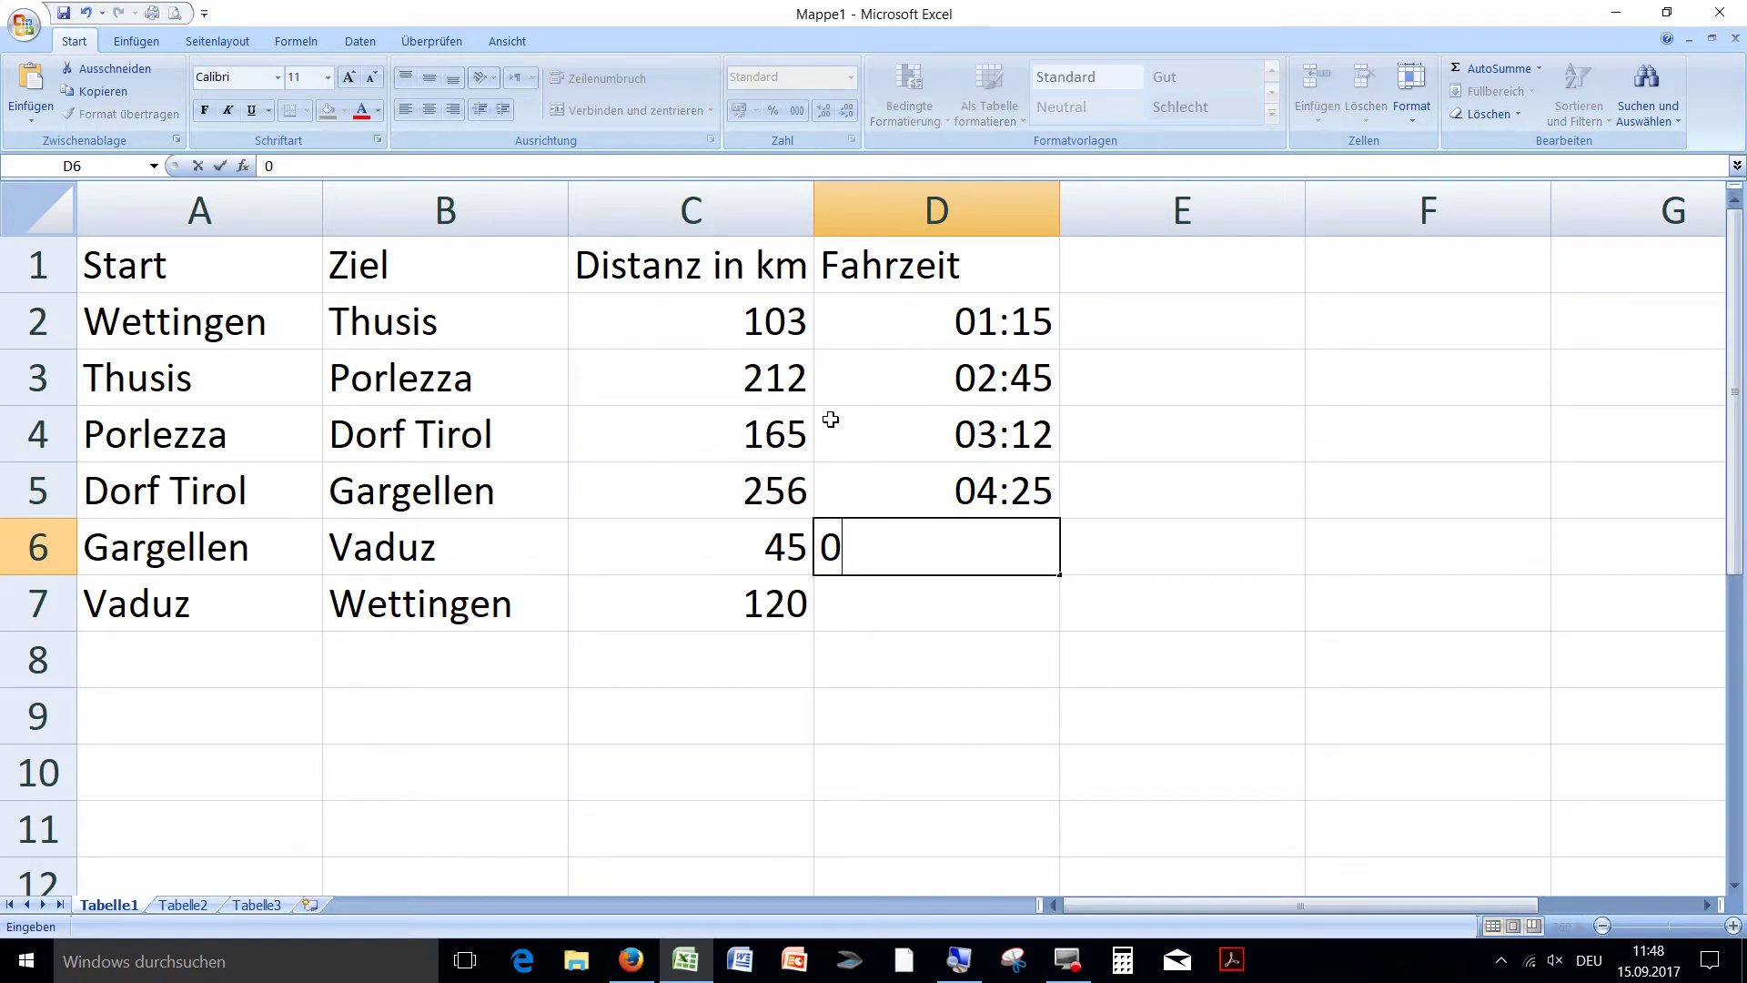
text(:45)
key(Return)
text(1)
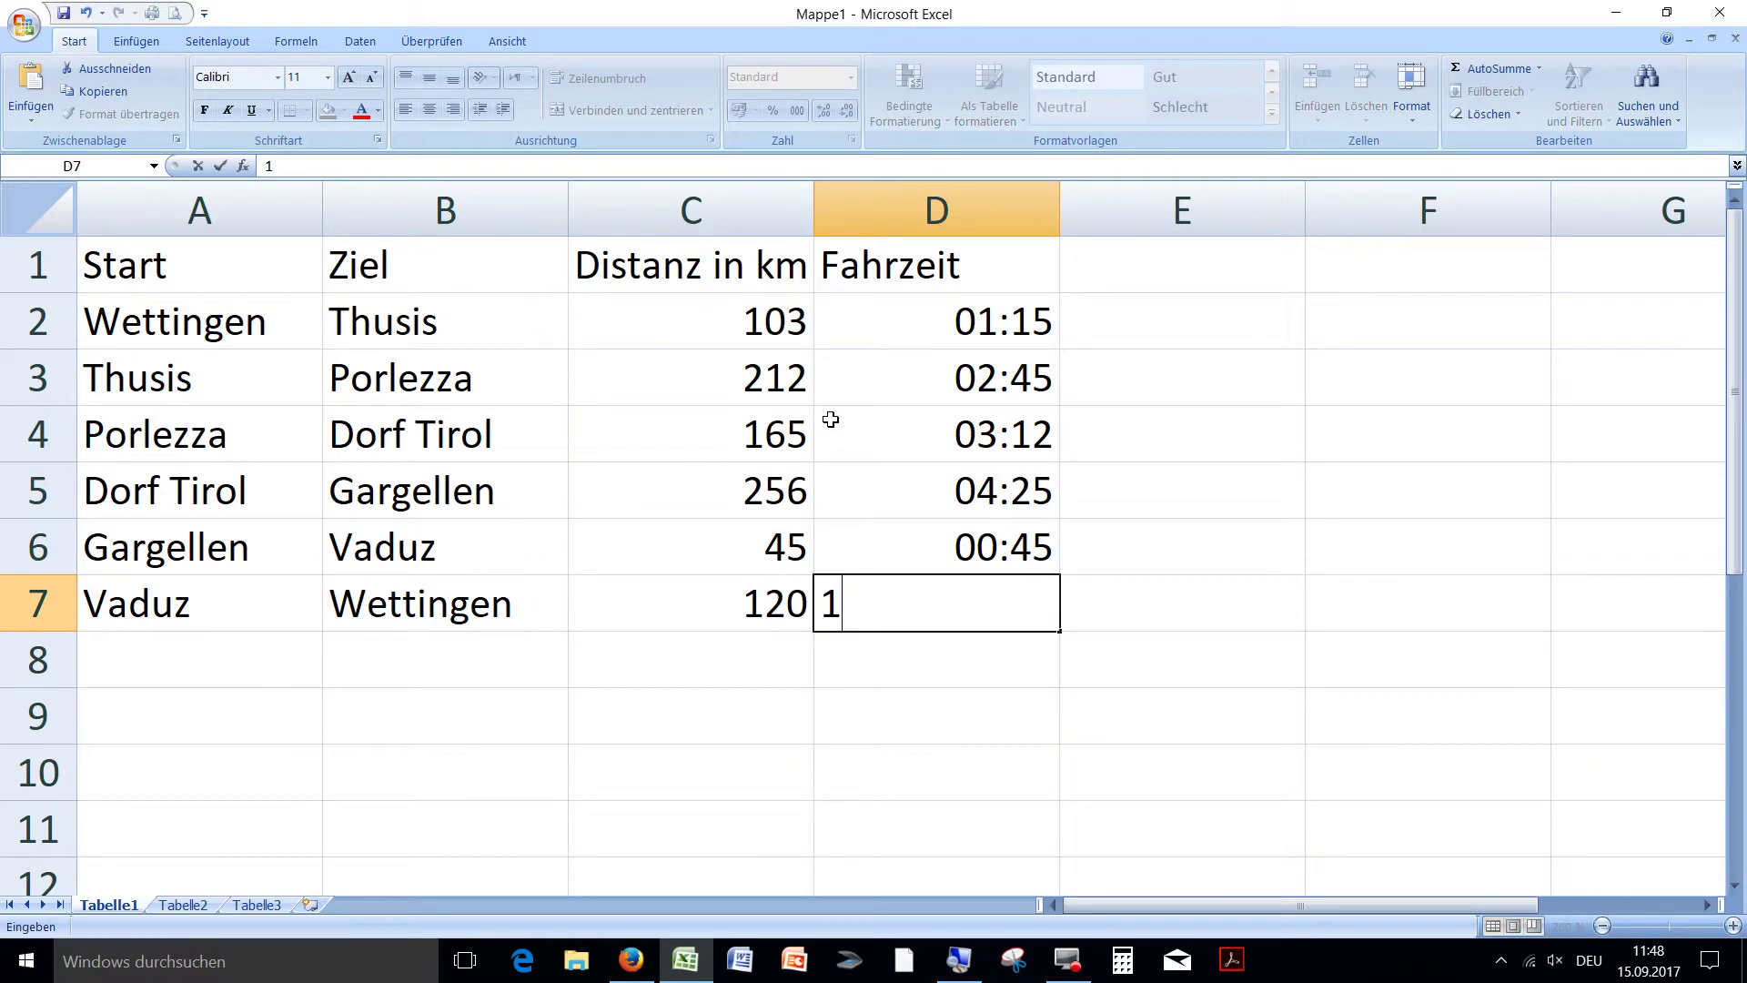
text(;:)
key(BackSpace)
text(:05)
key(Return)
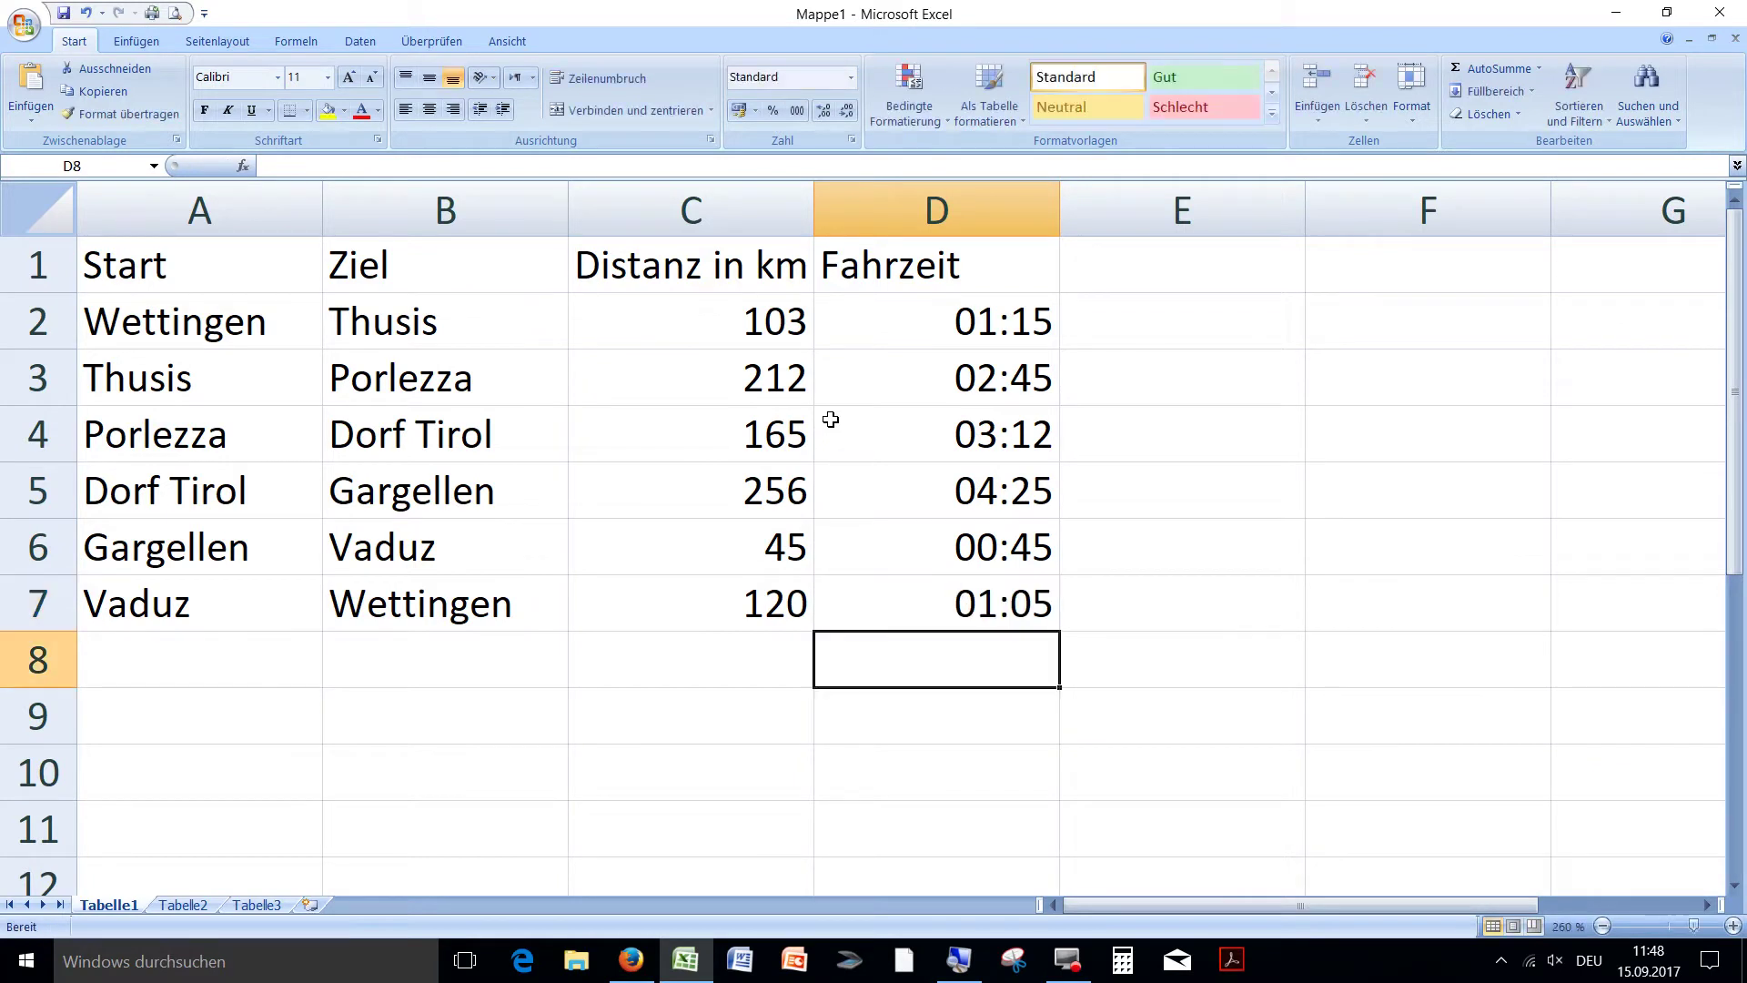
Total the distances in C9 with AutoSum, correcting the summed range to C2:C7
click(714, 739)
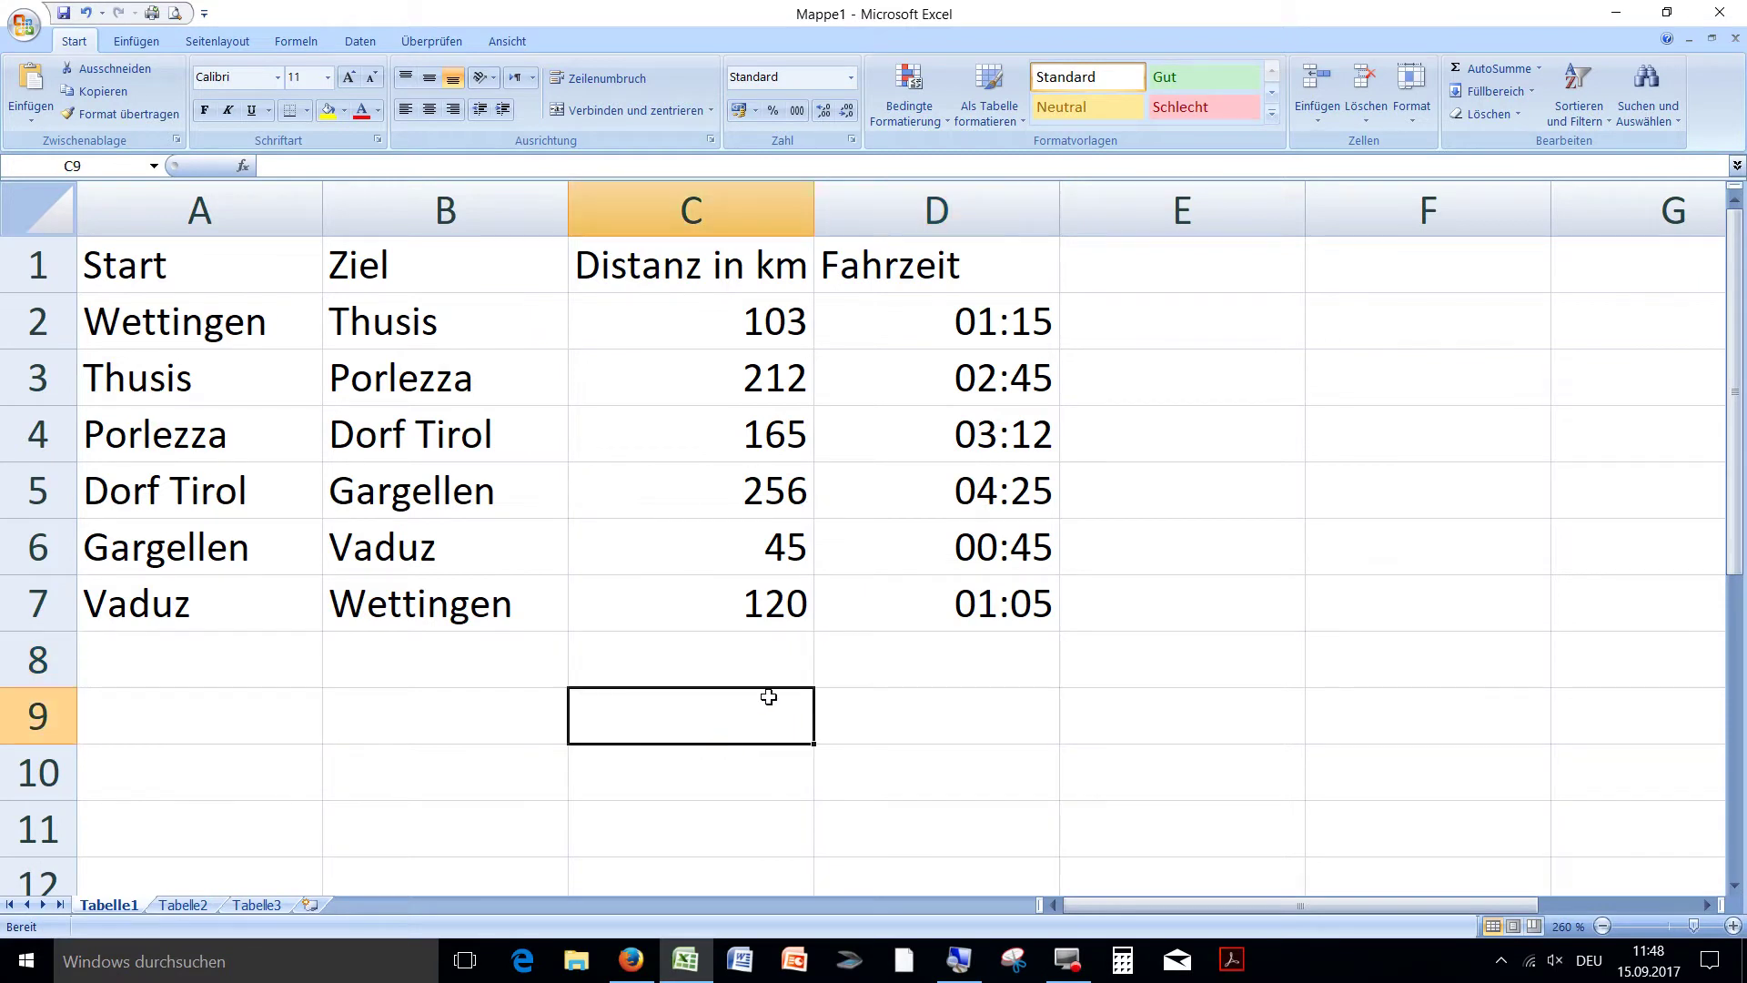
click(1495, 71)
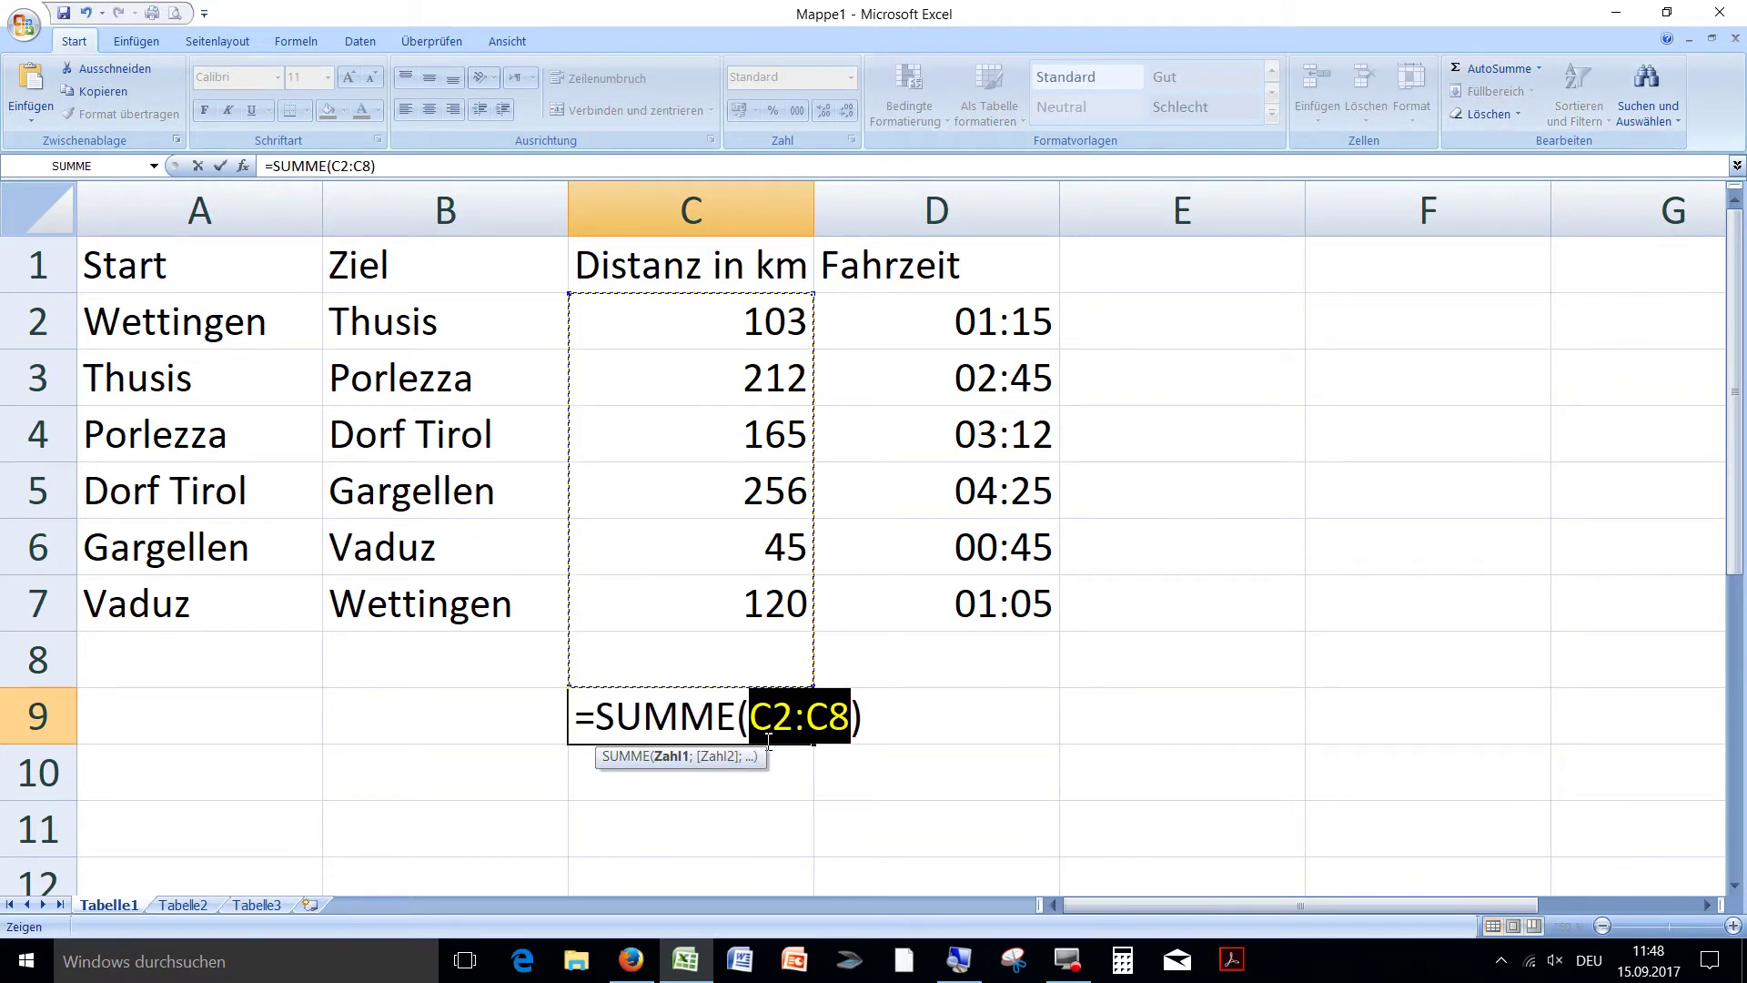
click(587, 718)
click(598, 719)
key(shift+Home)
double_click(679, 717)
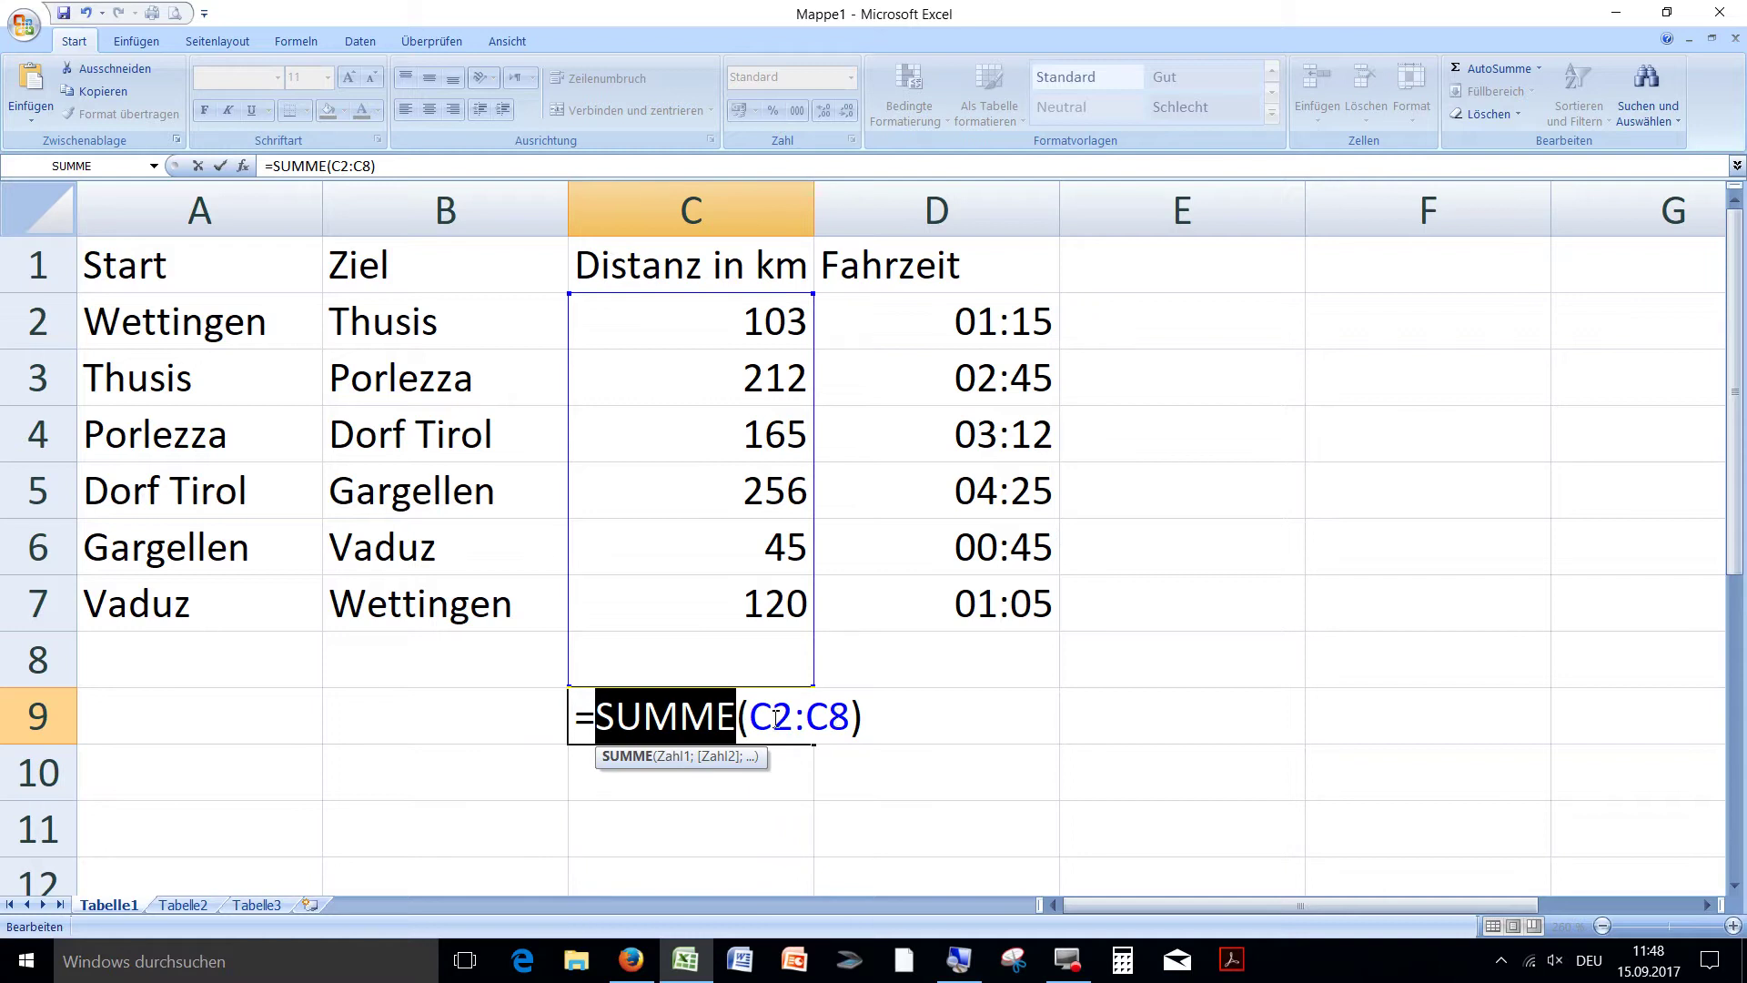
drag(754, 718, 850, 718)
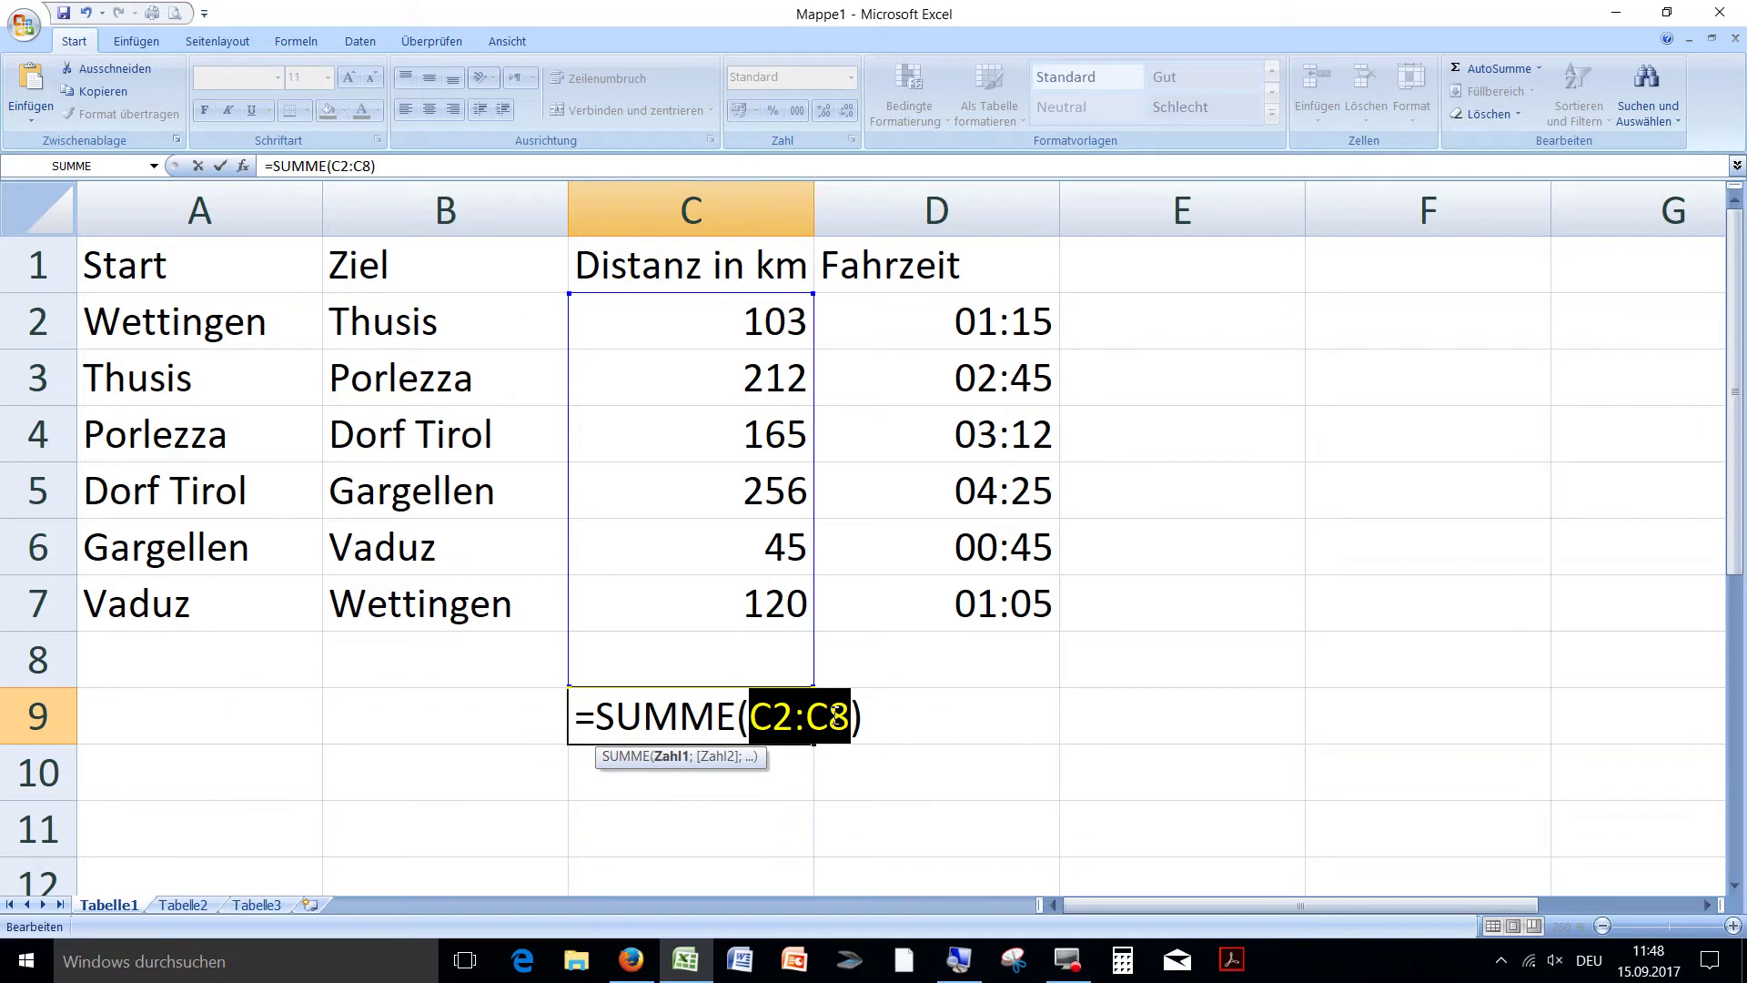
drag(725, 309, 732, 579)
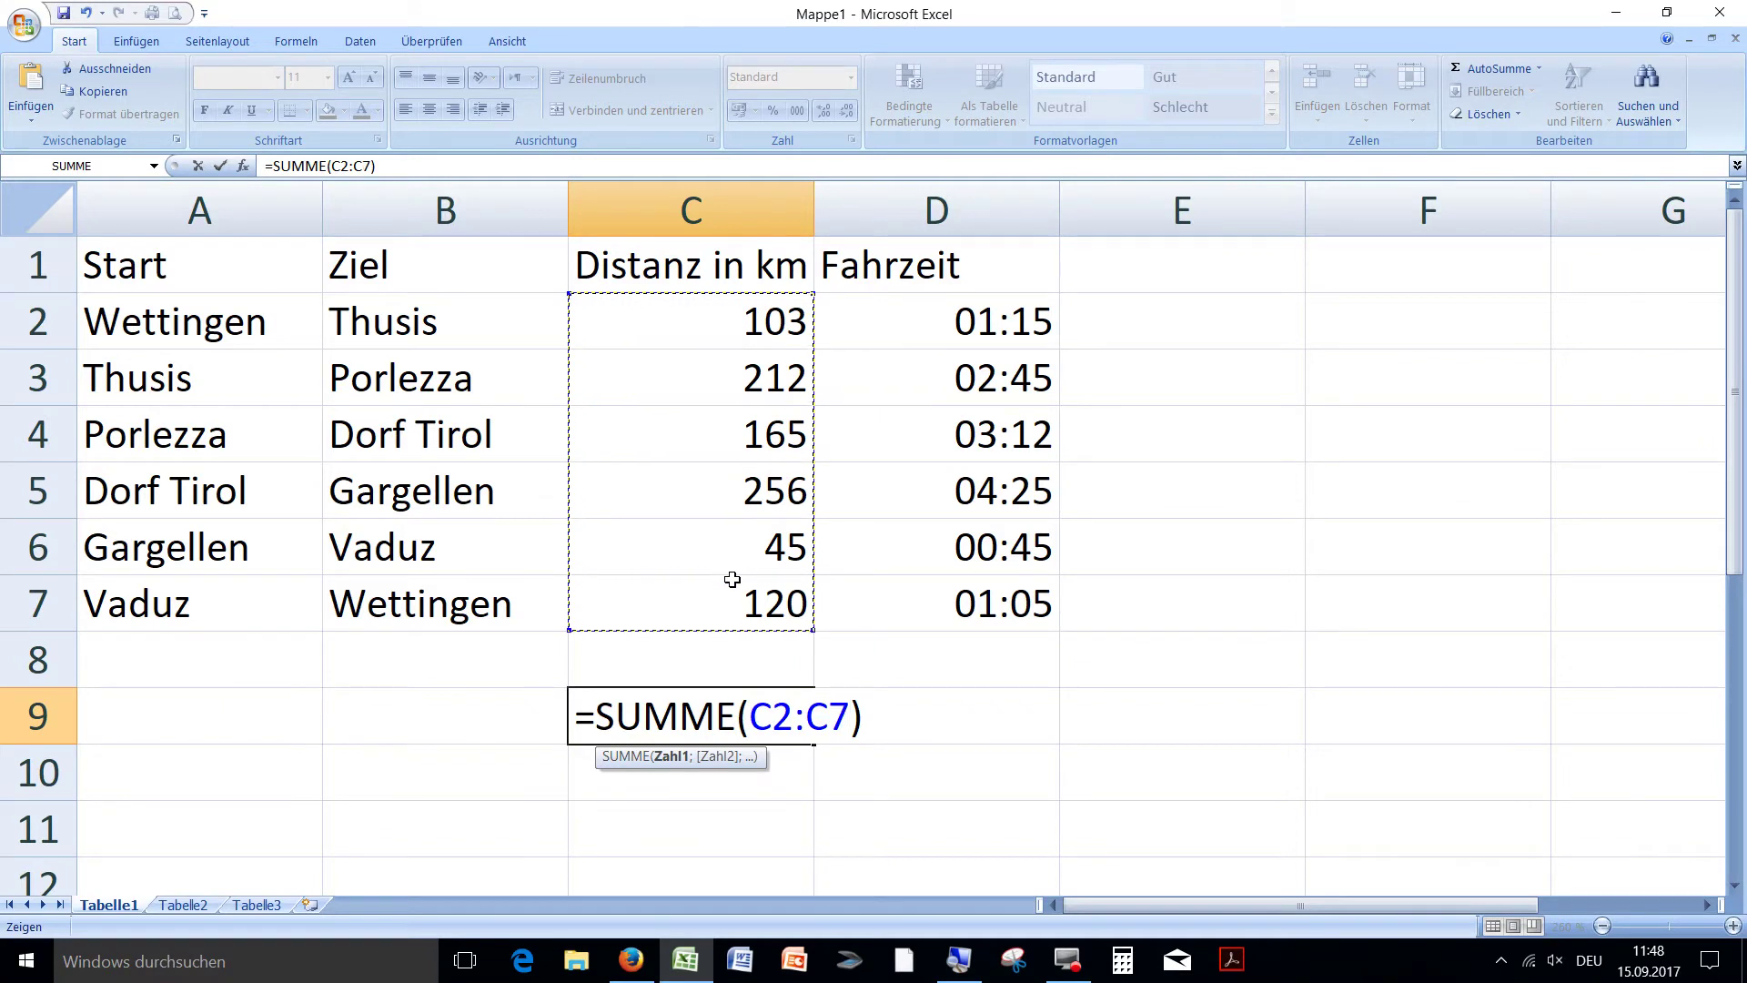
key(Return)
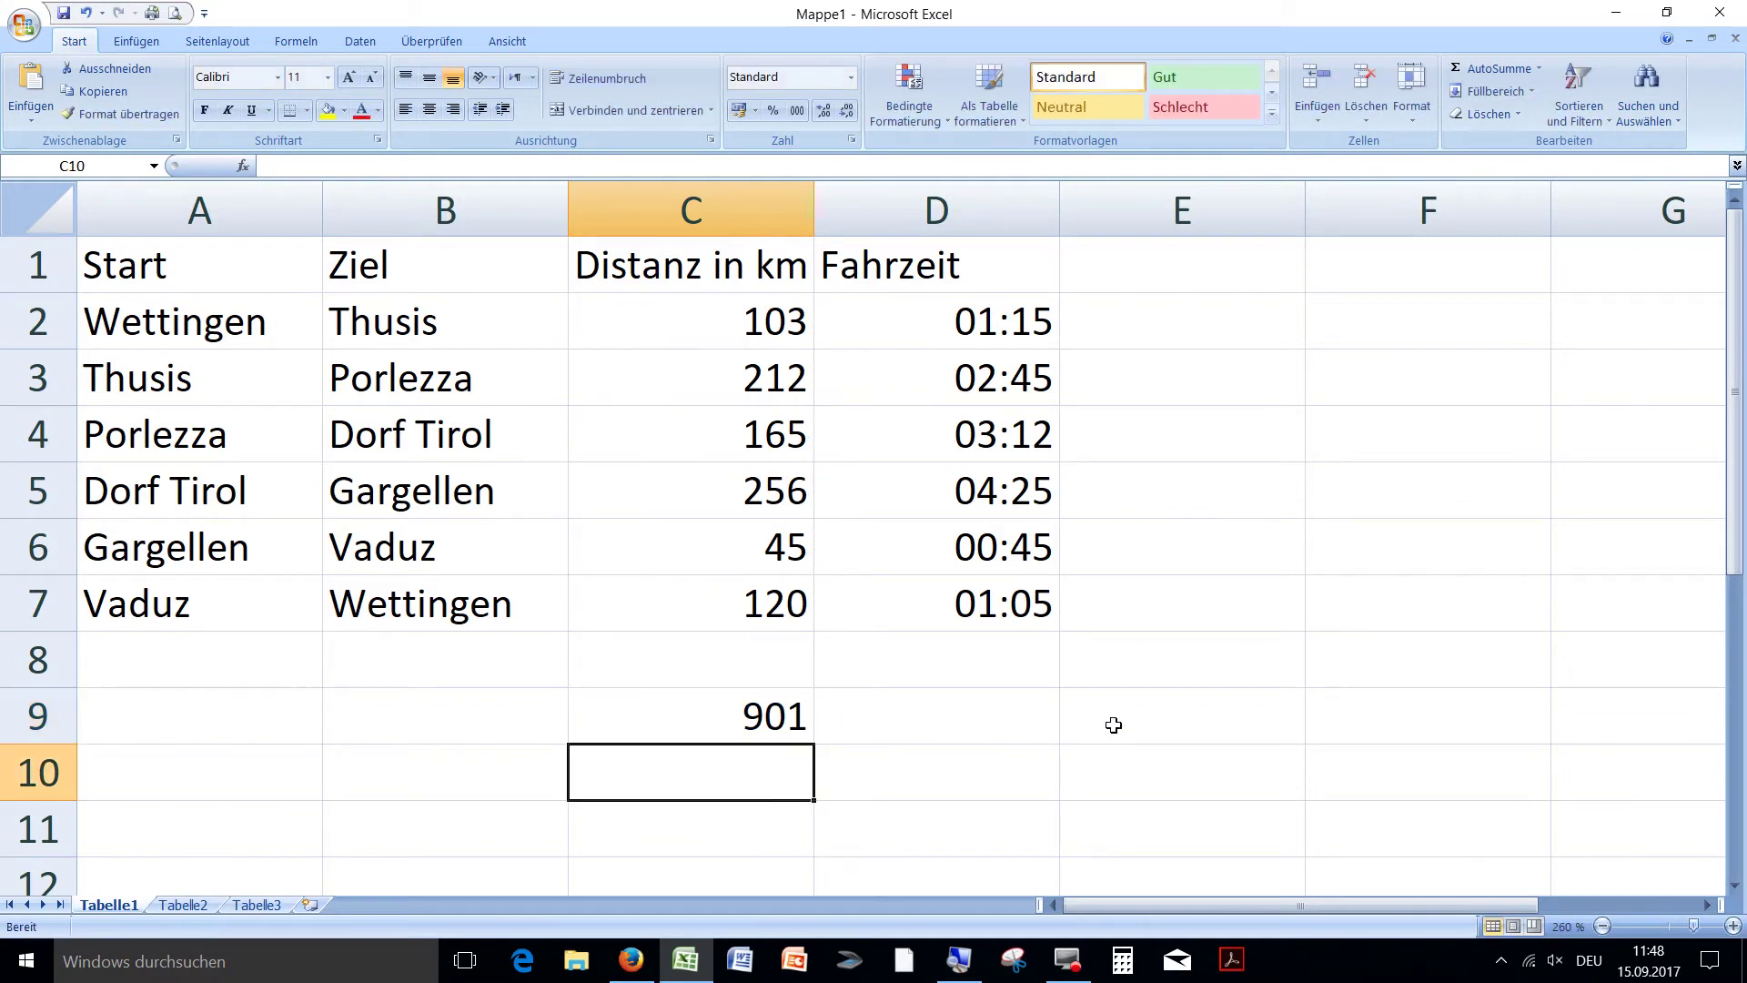
Total the driving times in D9 with AutoSum over the range D2:D7
click(1024, 720)
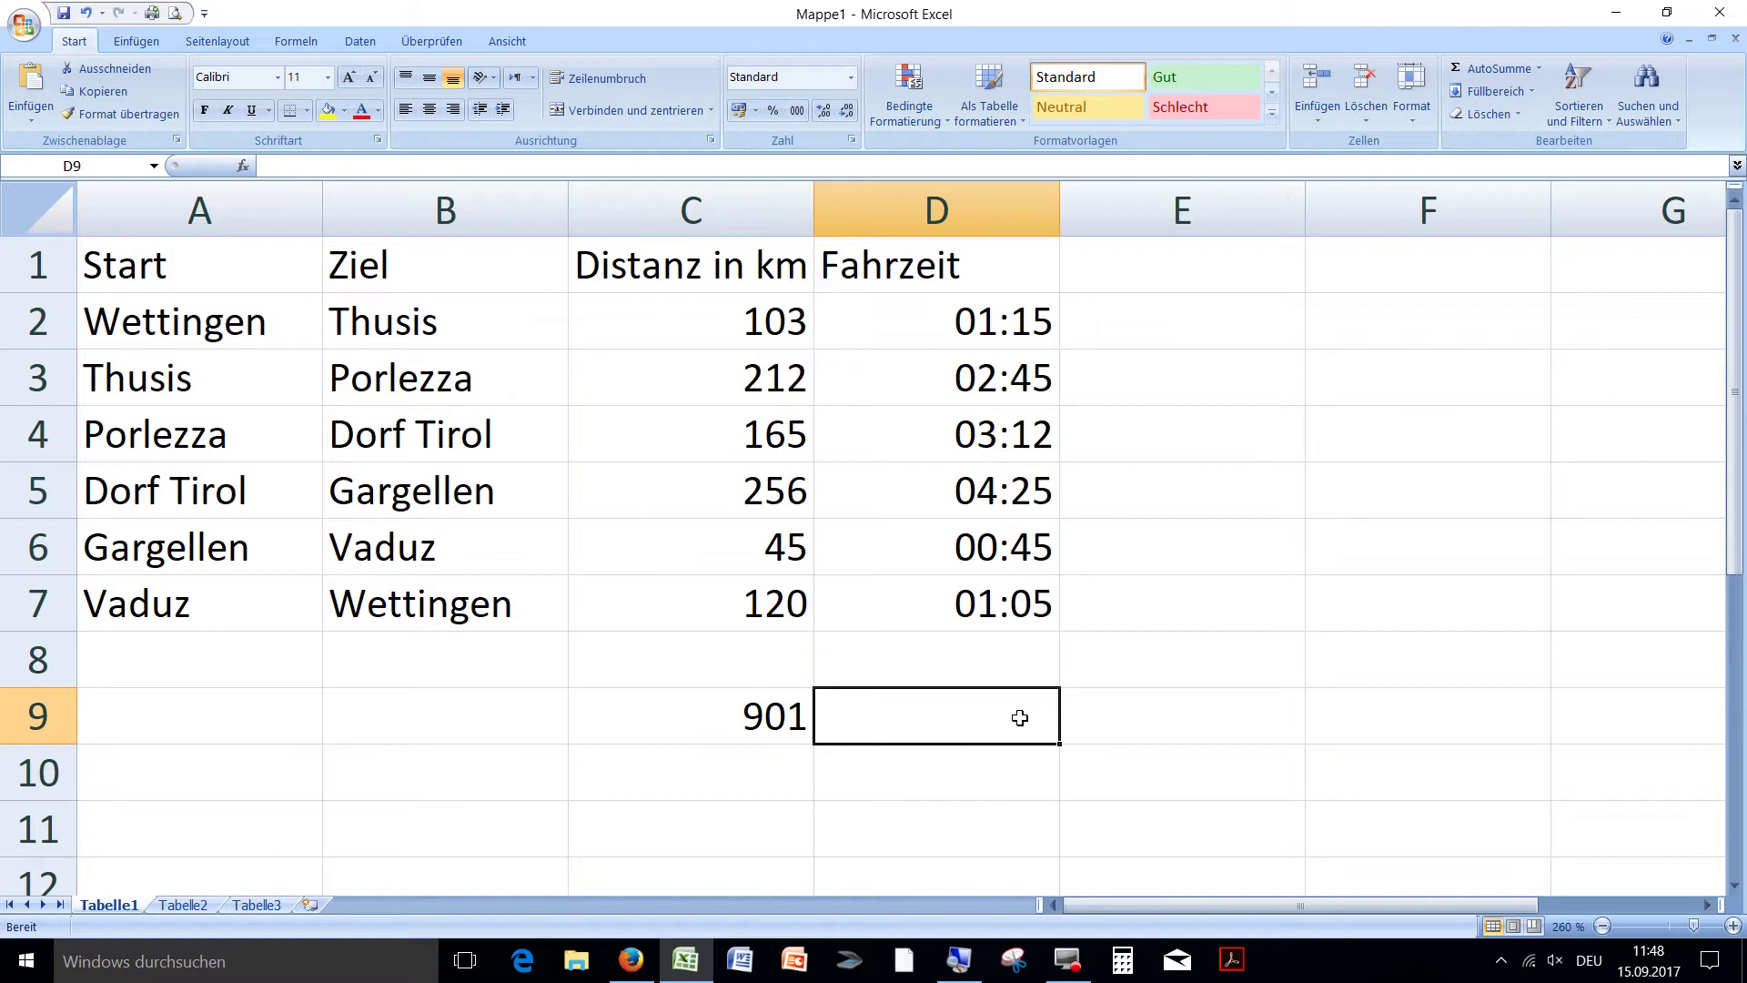
click(1469, 73)
drag(987, 328, 1011, 601)
key(Return)
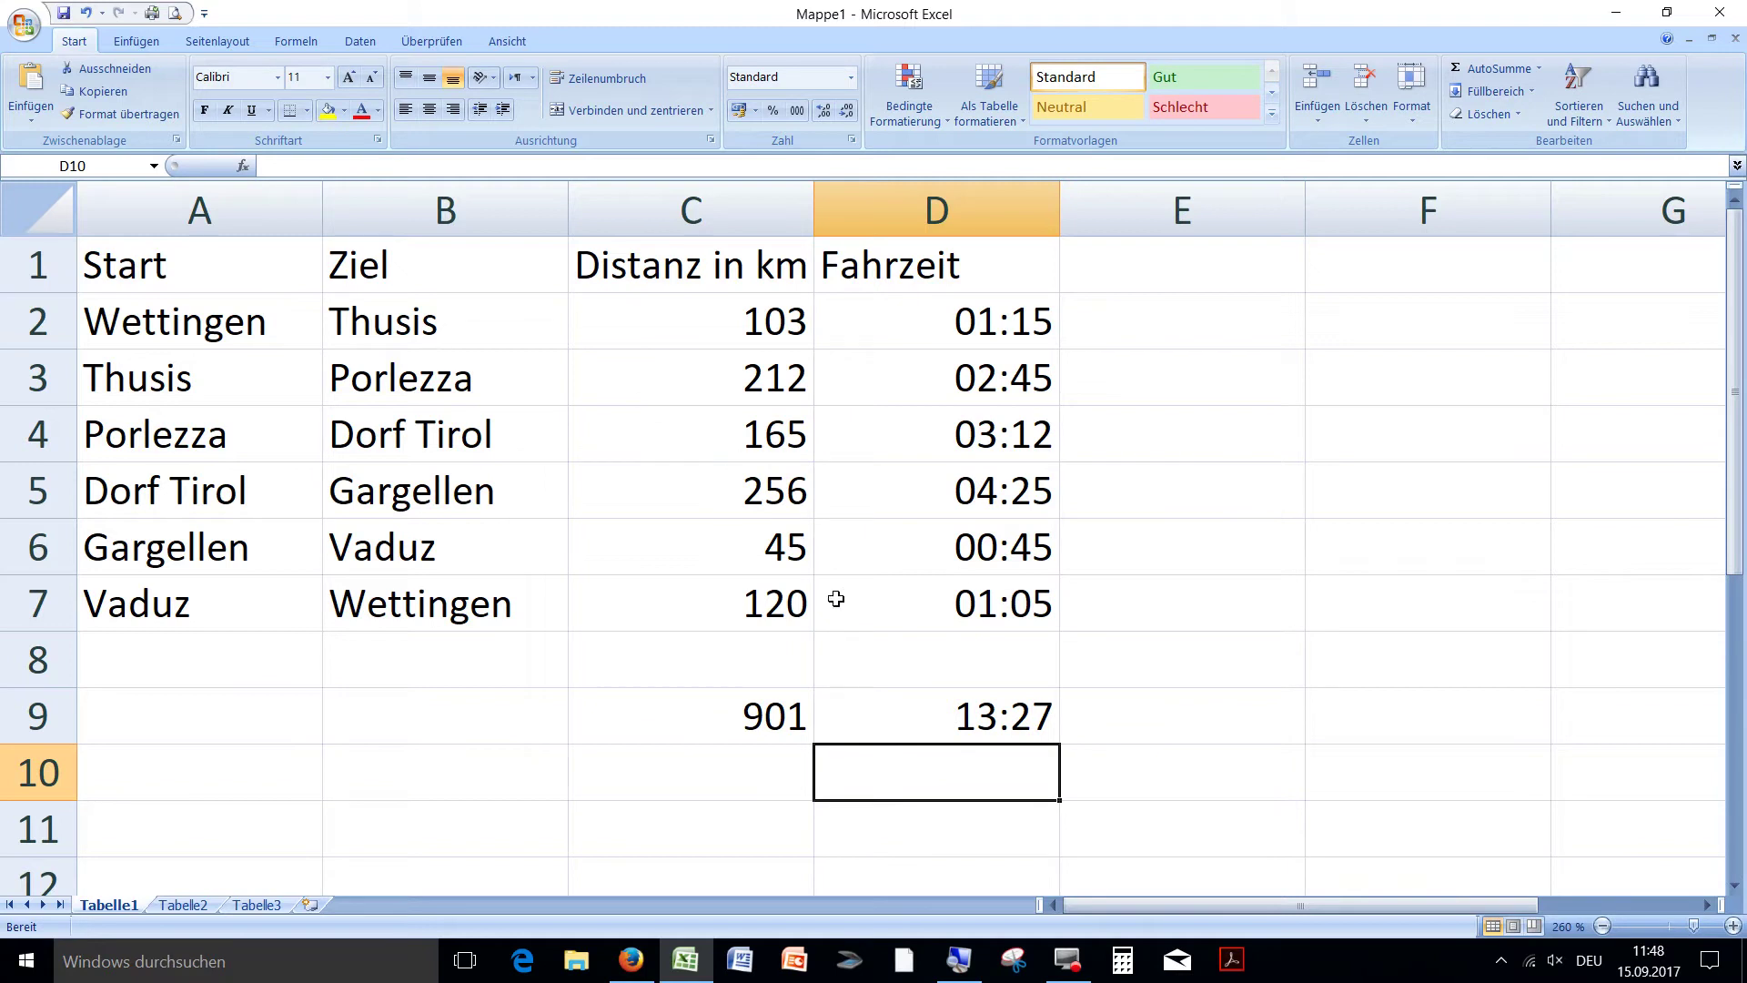
Change the driving time from Gargellen to Vaduz in D6 to 14:45
double_click(912, 557)
drag(896, 555, 939, 562)
text(14)
key(Return)
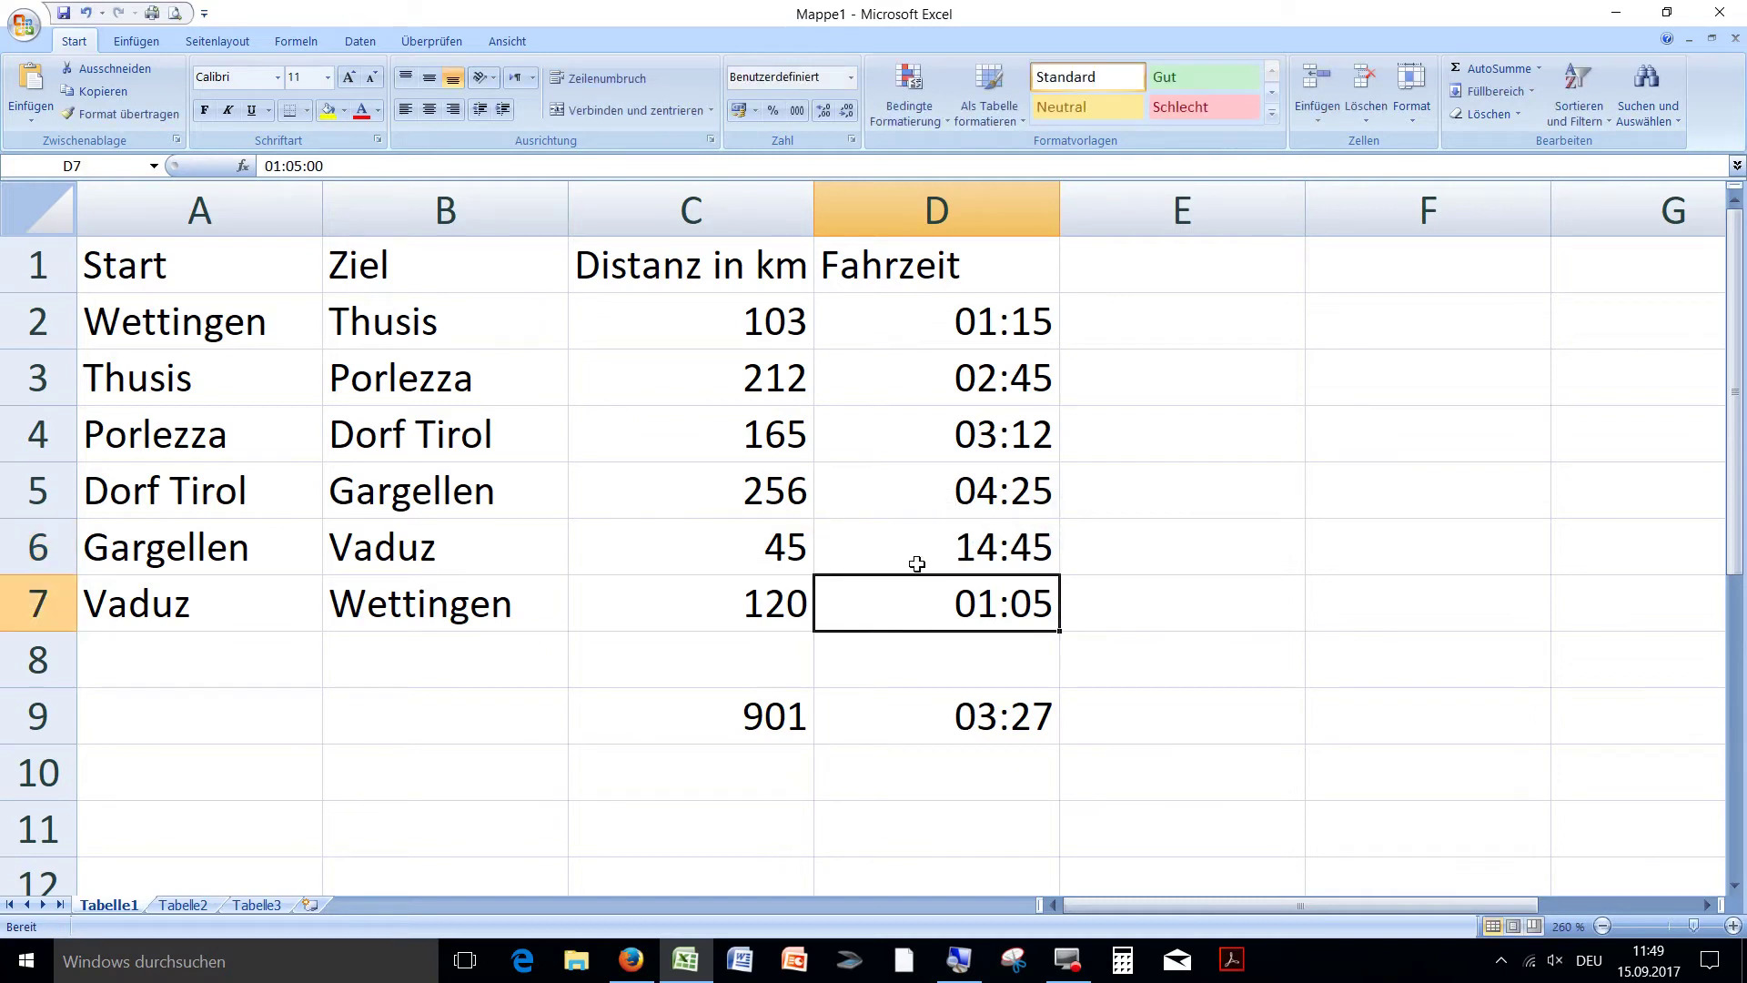
Apply the custom number format [hh]:mm to the driving times and their total in D2:D9
click(919, 560)
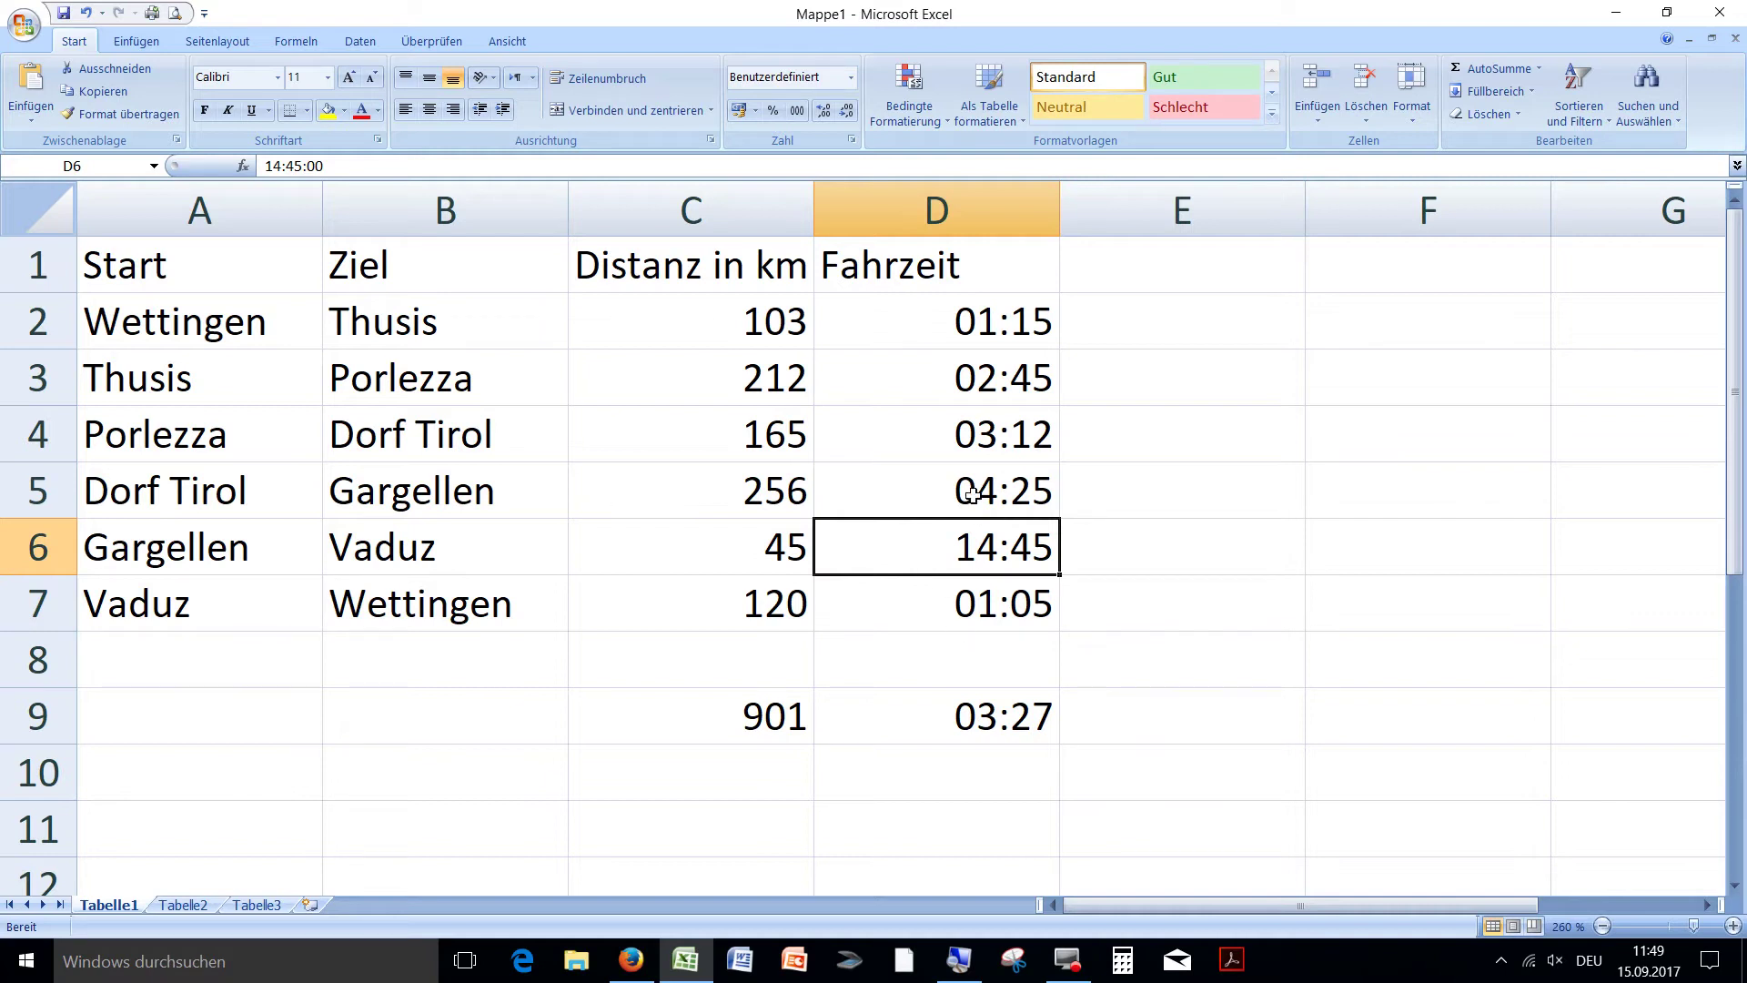
click(925, 719)
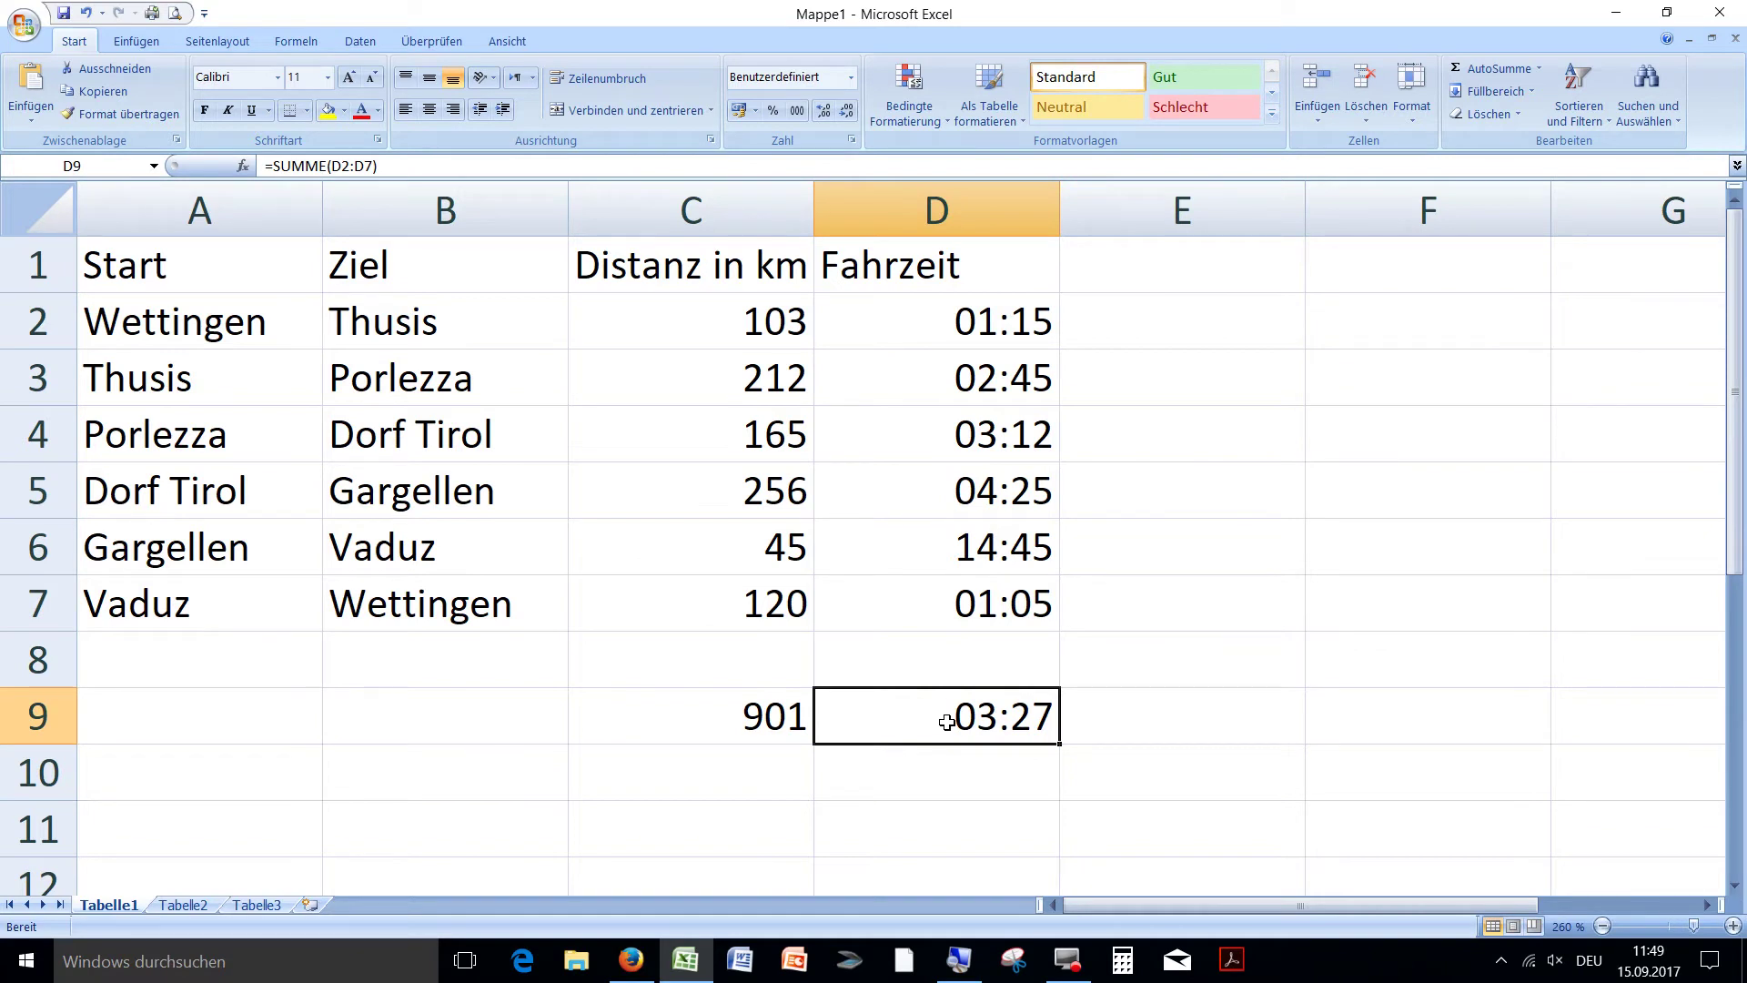
click(946, 722)
drag(976, 321, 1006, 709)
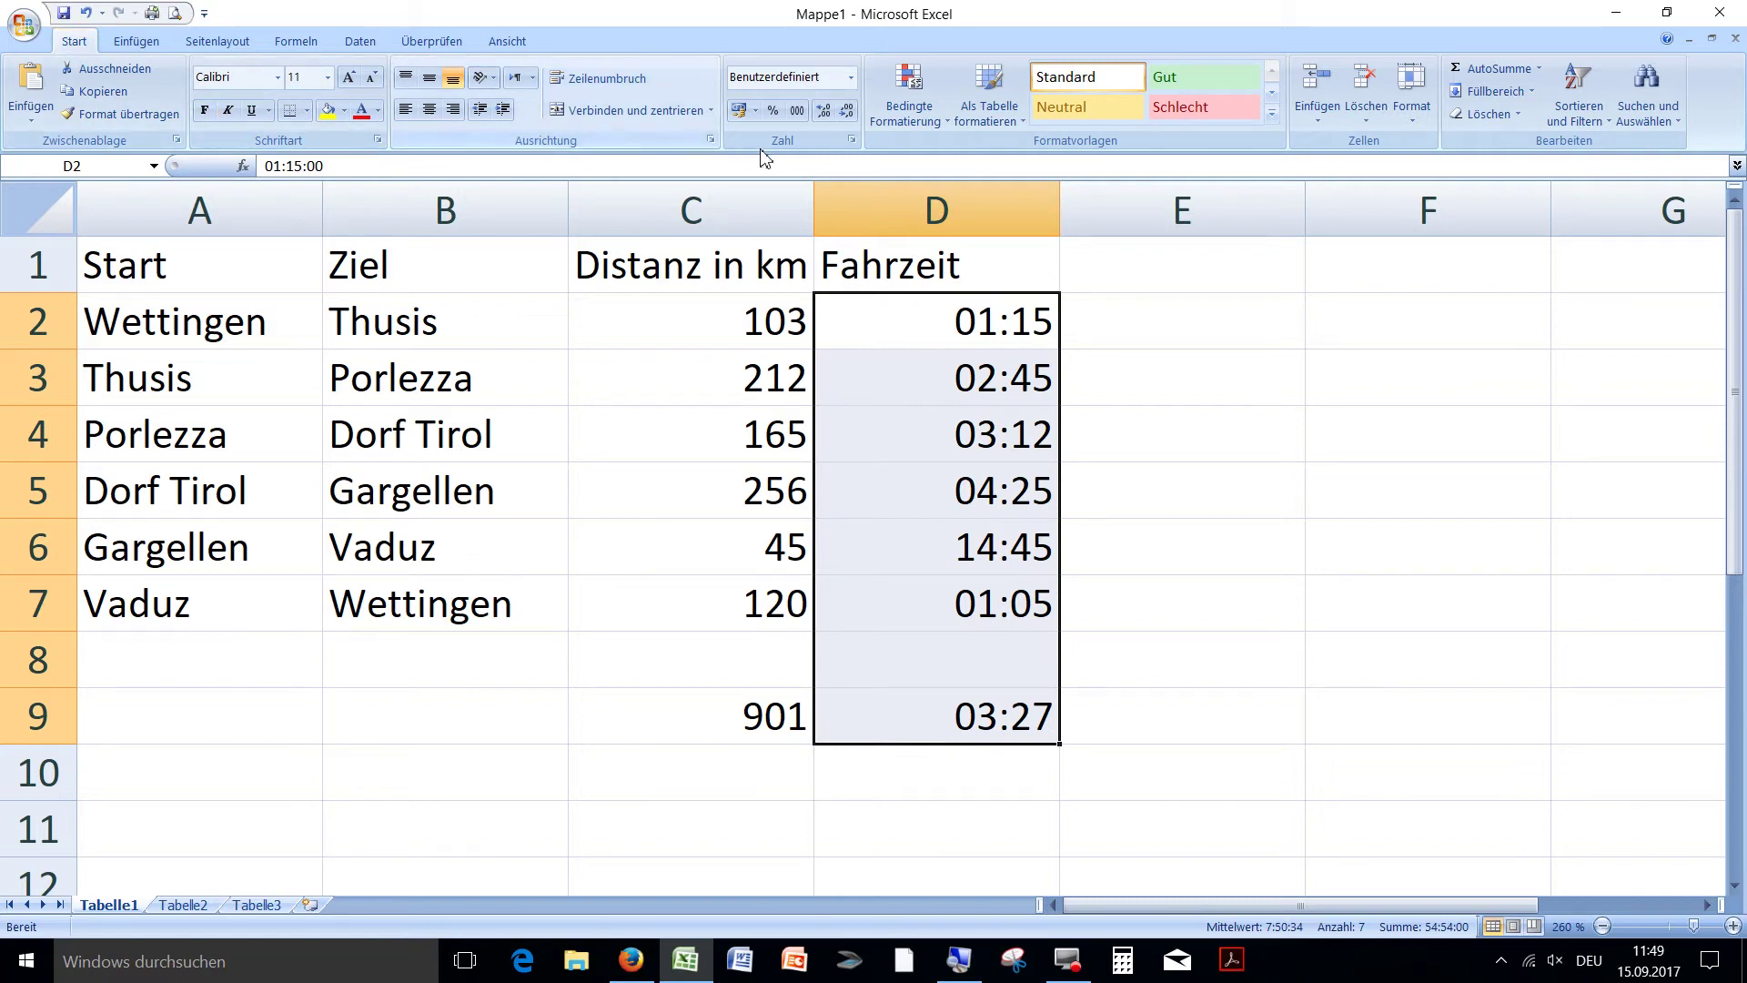
click(854, 142)
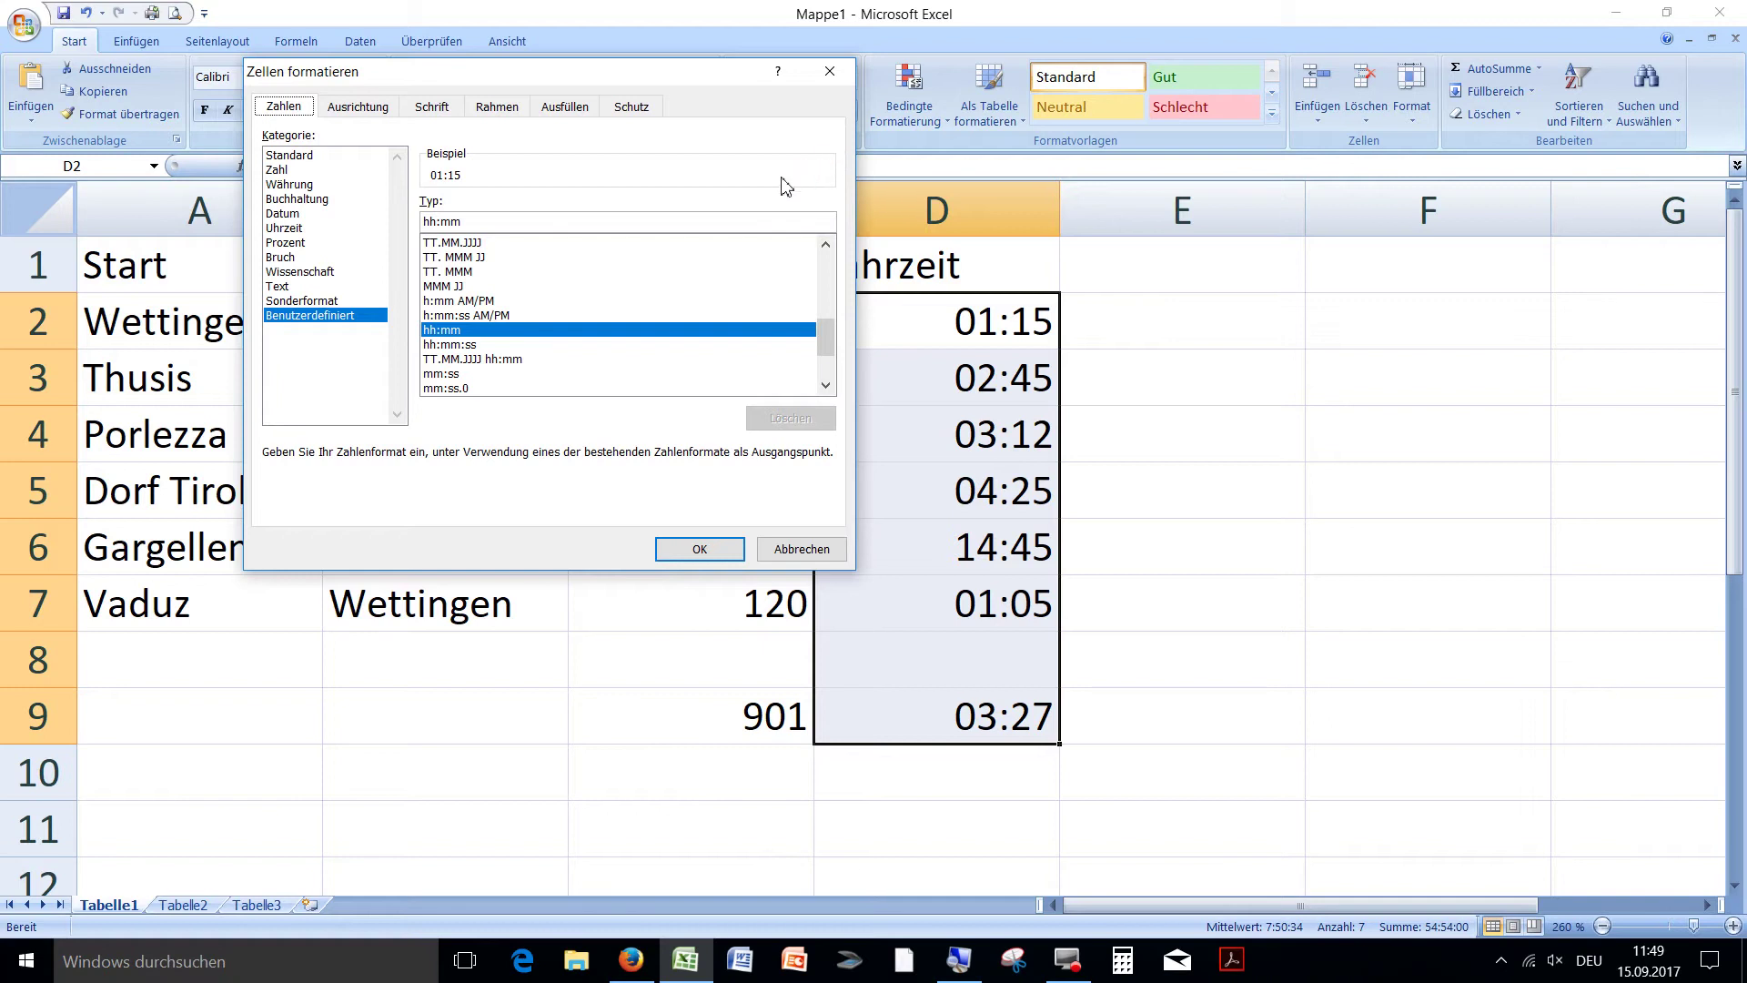
click(272, 316)
text([)
key(Right)
key(Right)
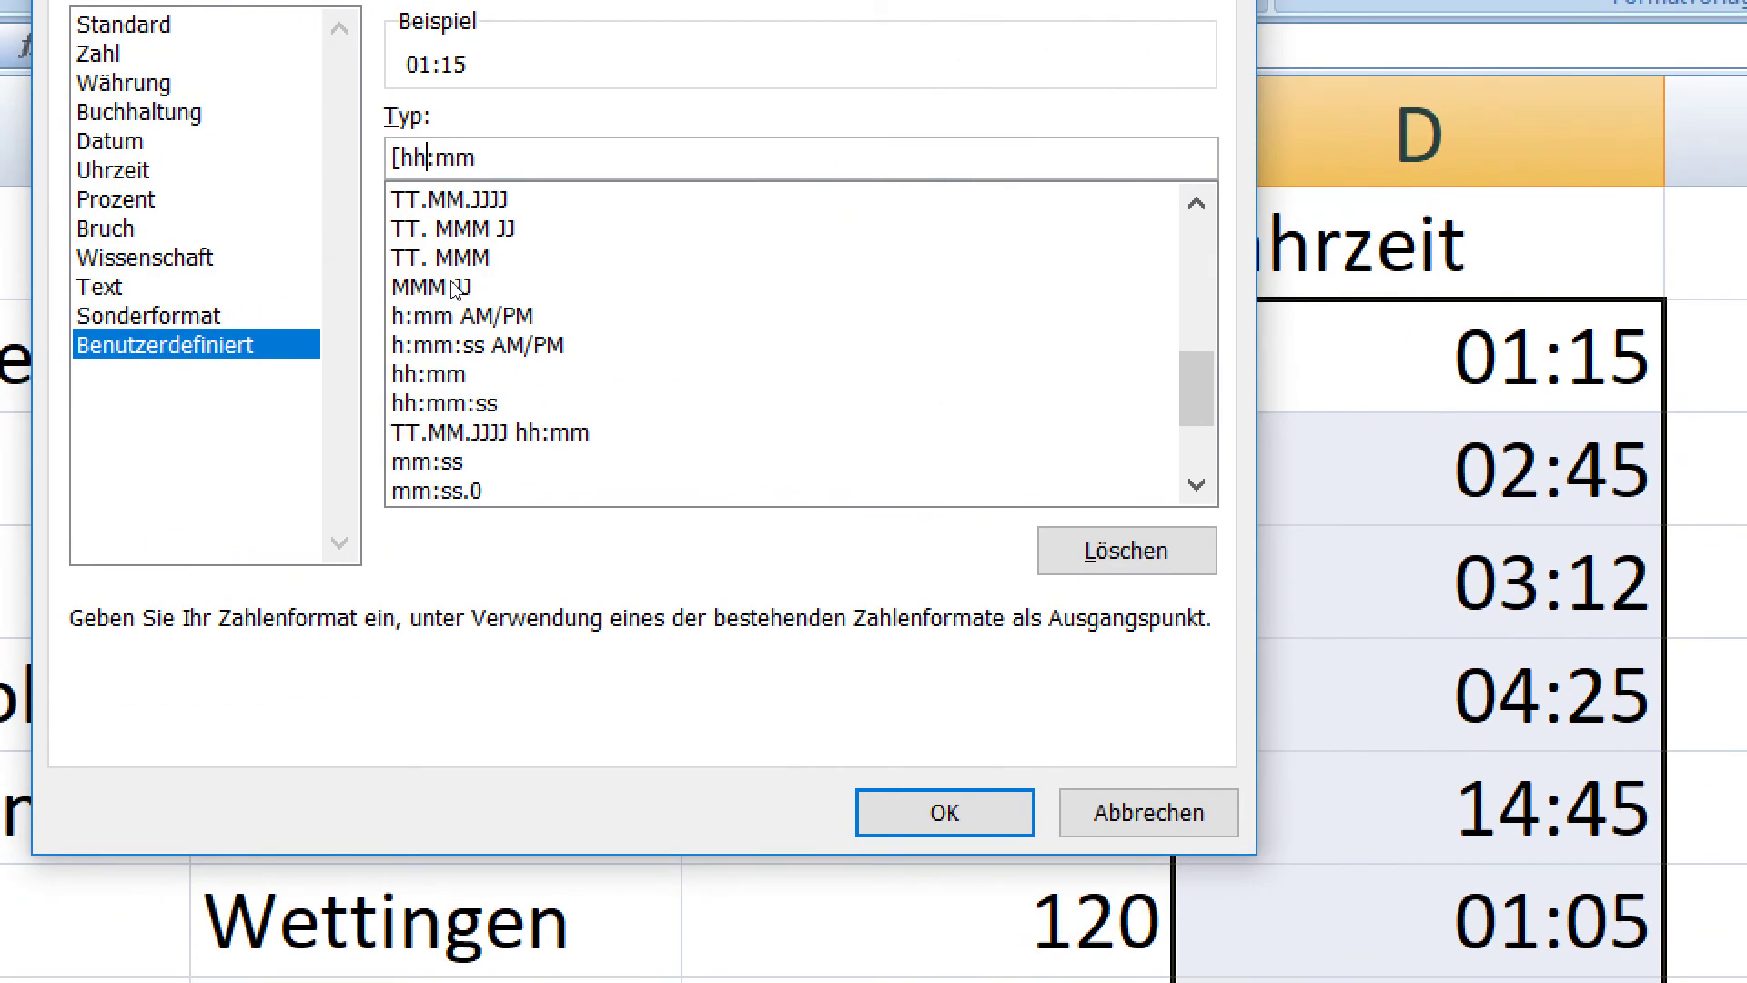
text(])
key(Return)
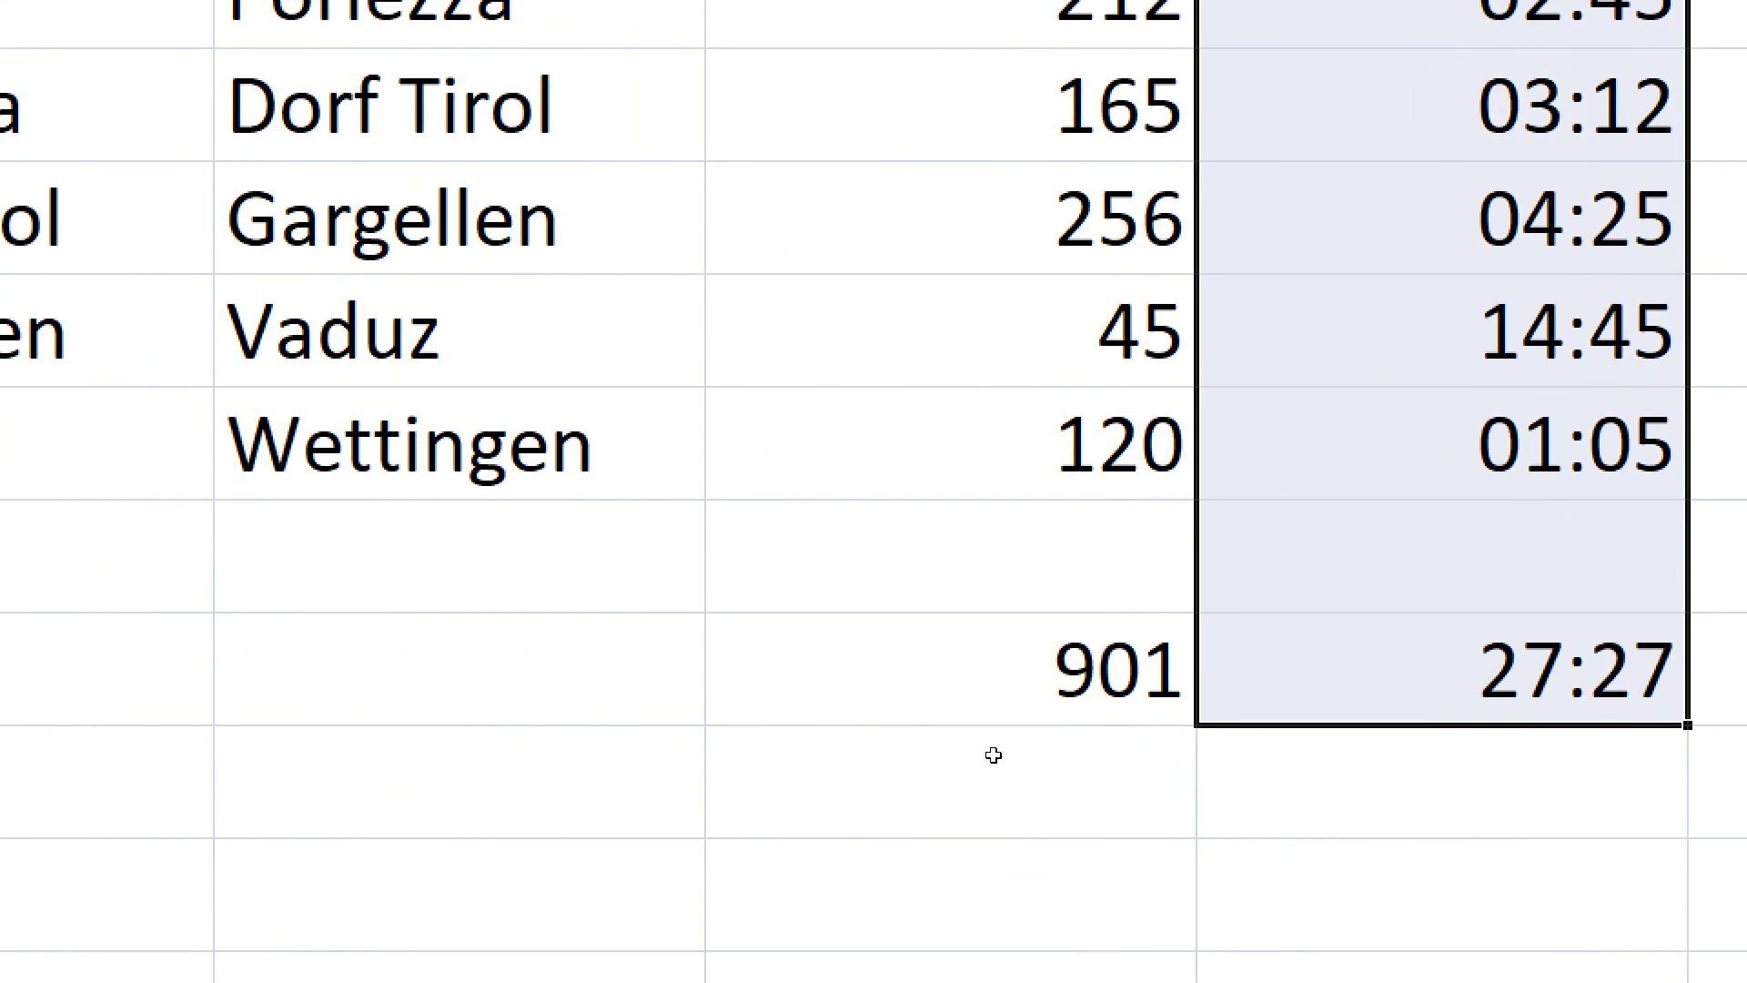
key(Down)
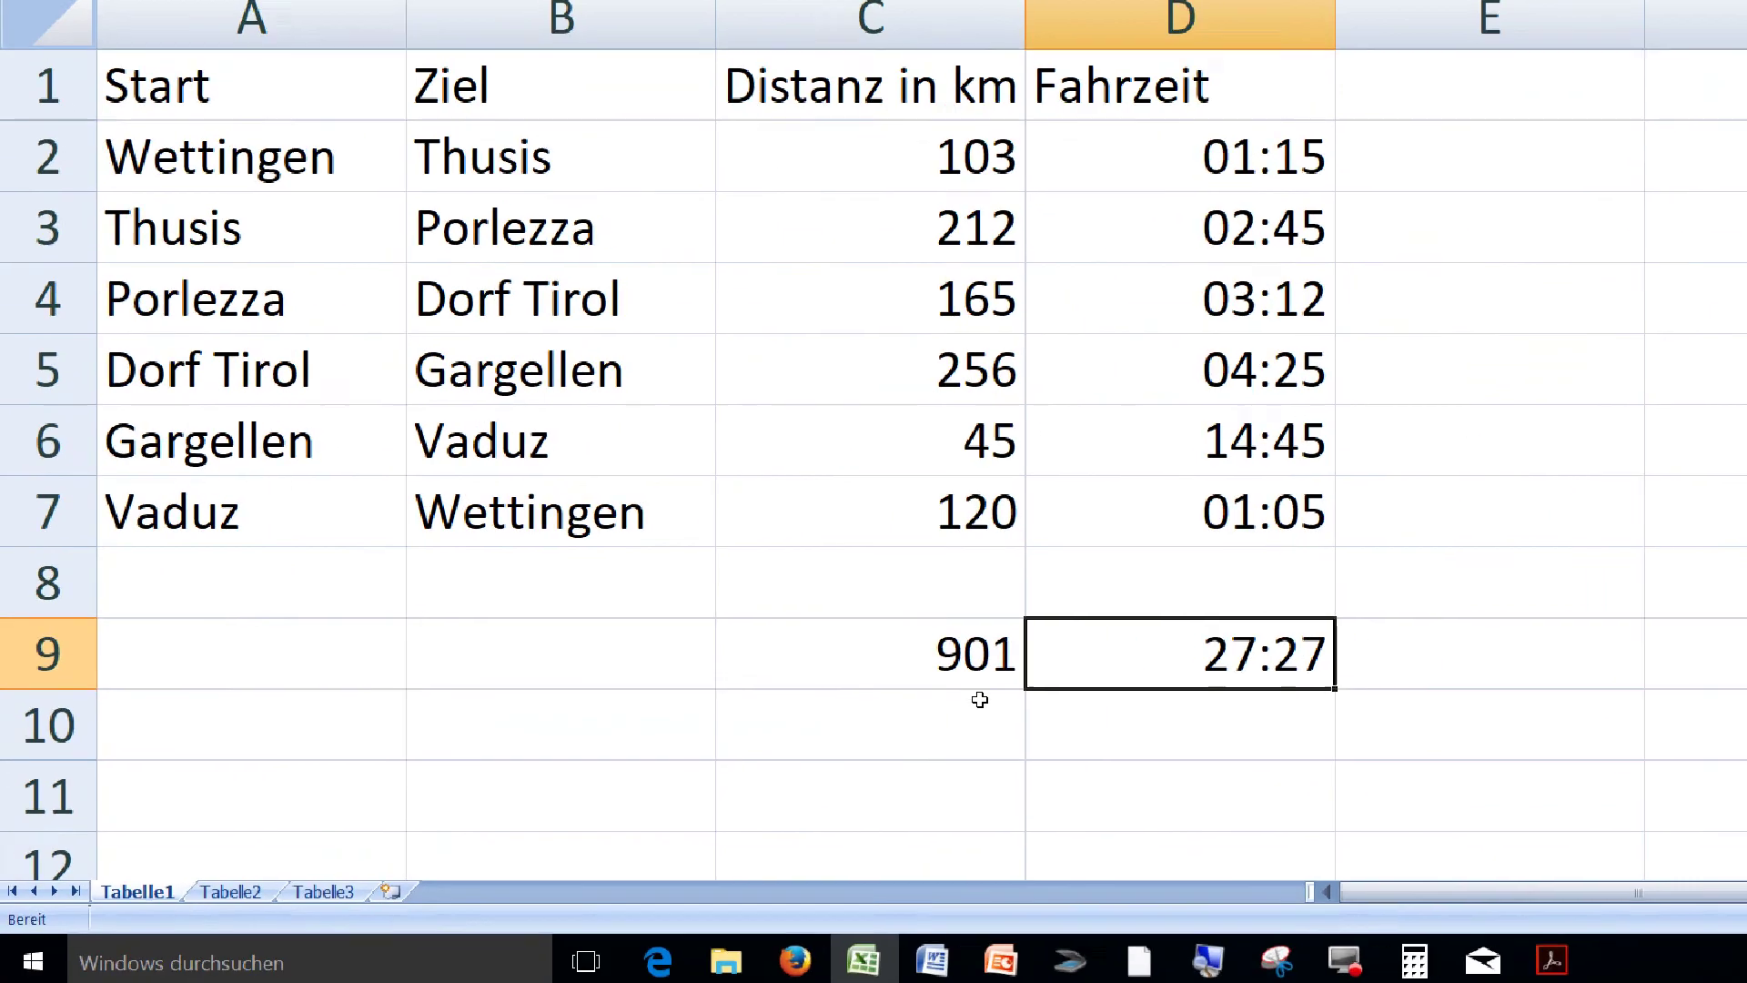
key(Up)
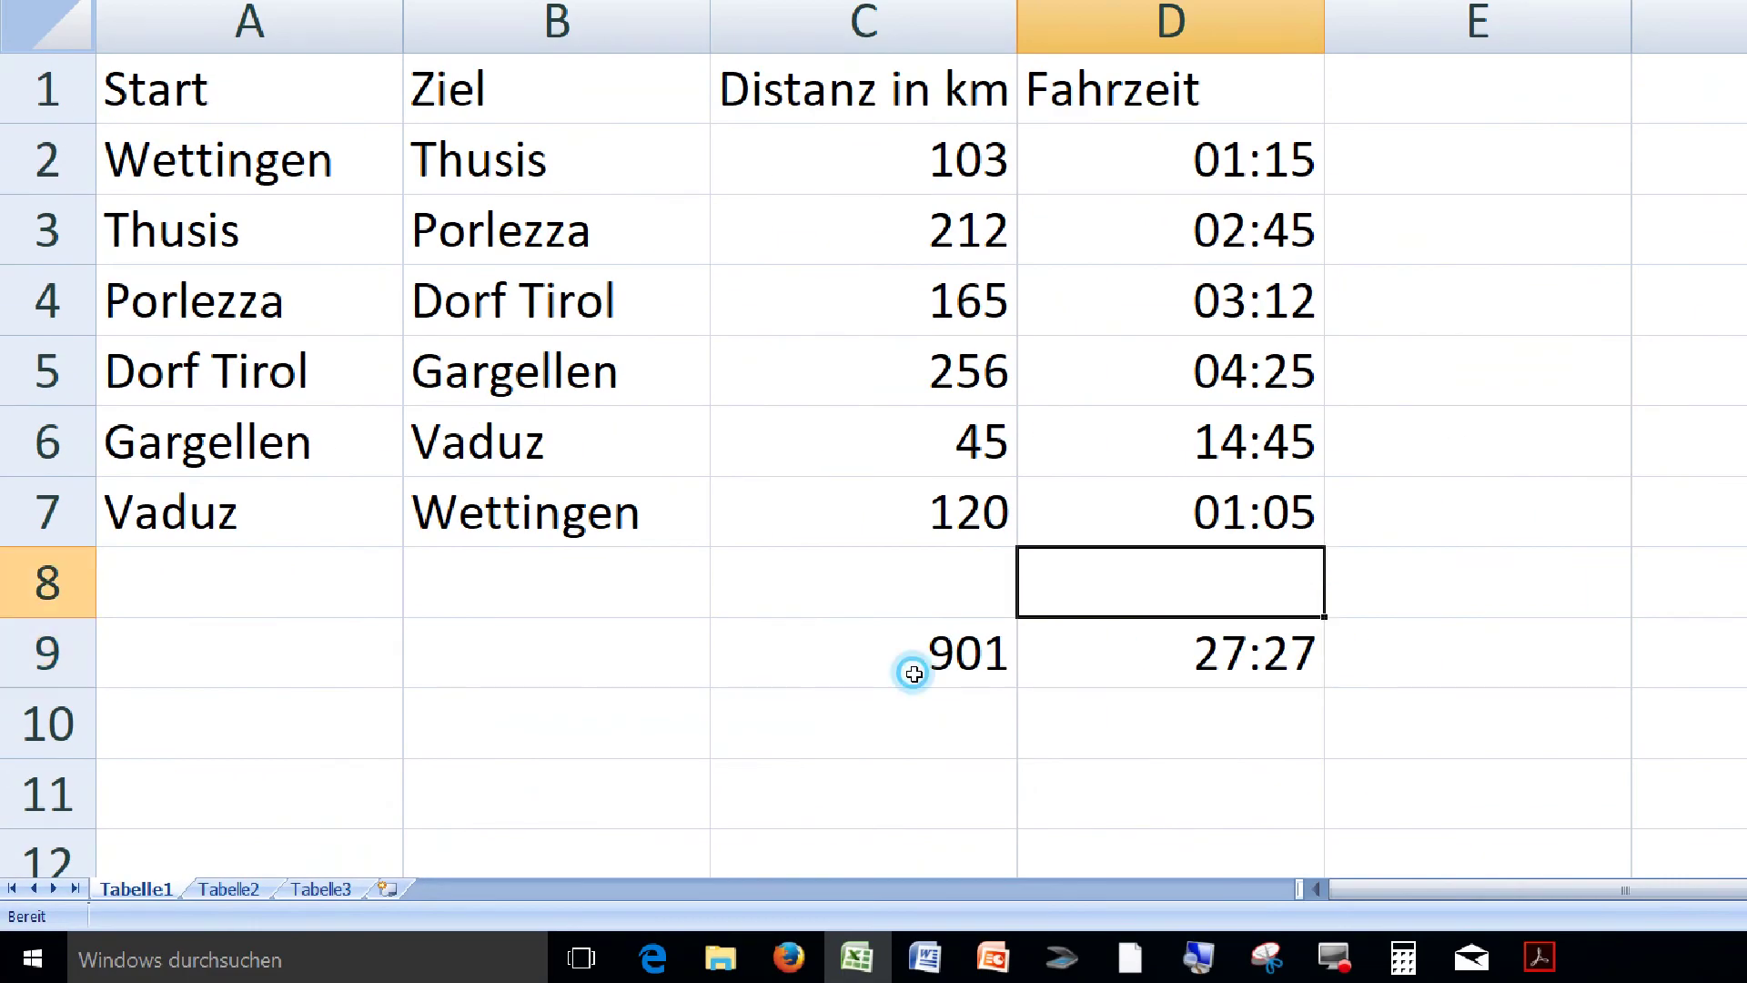
Add orange data bars as conditional formatting to the distances in C2:C7
drag(707, 284, 710, 583)
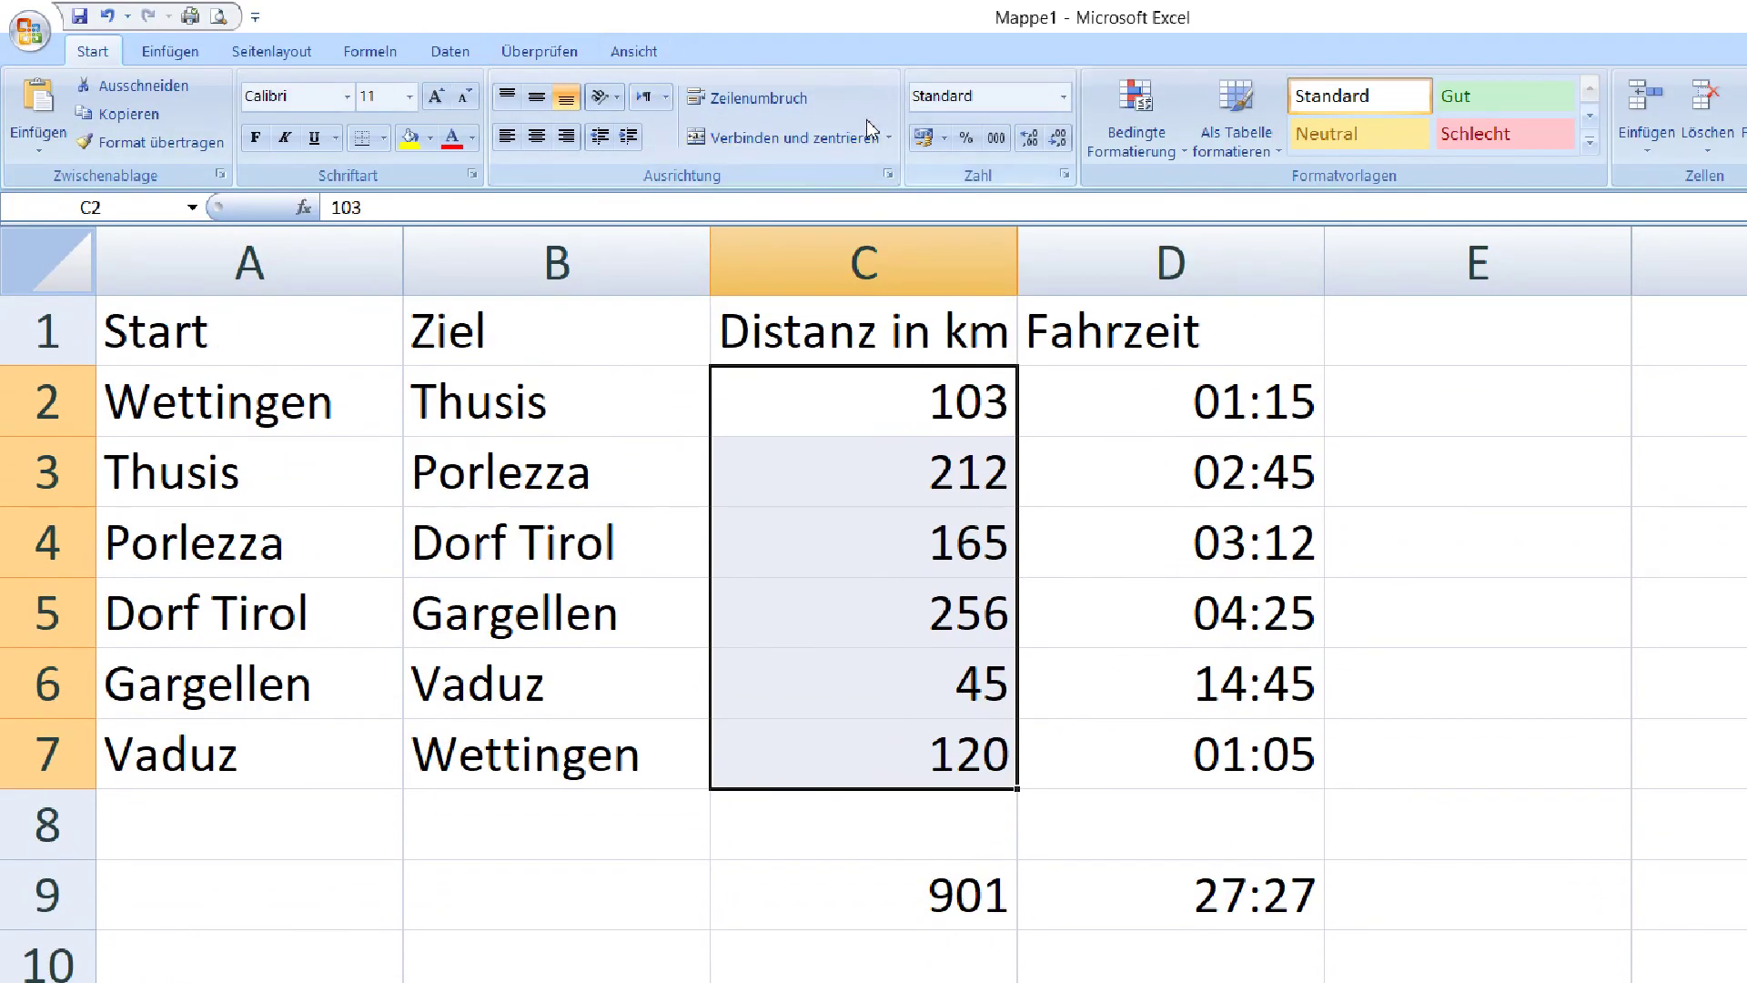
click(1137, 118)
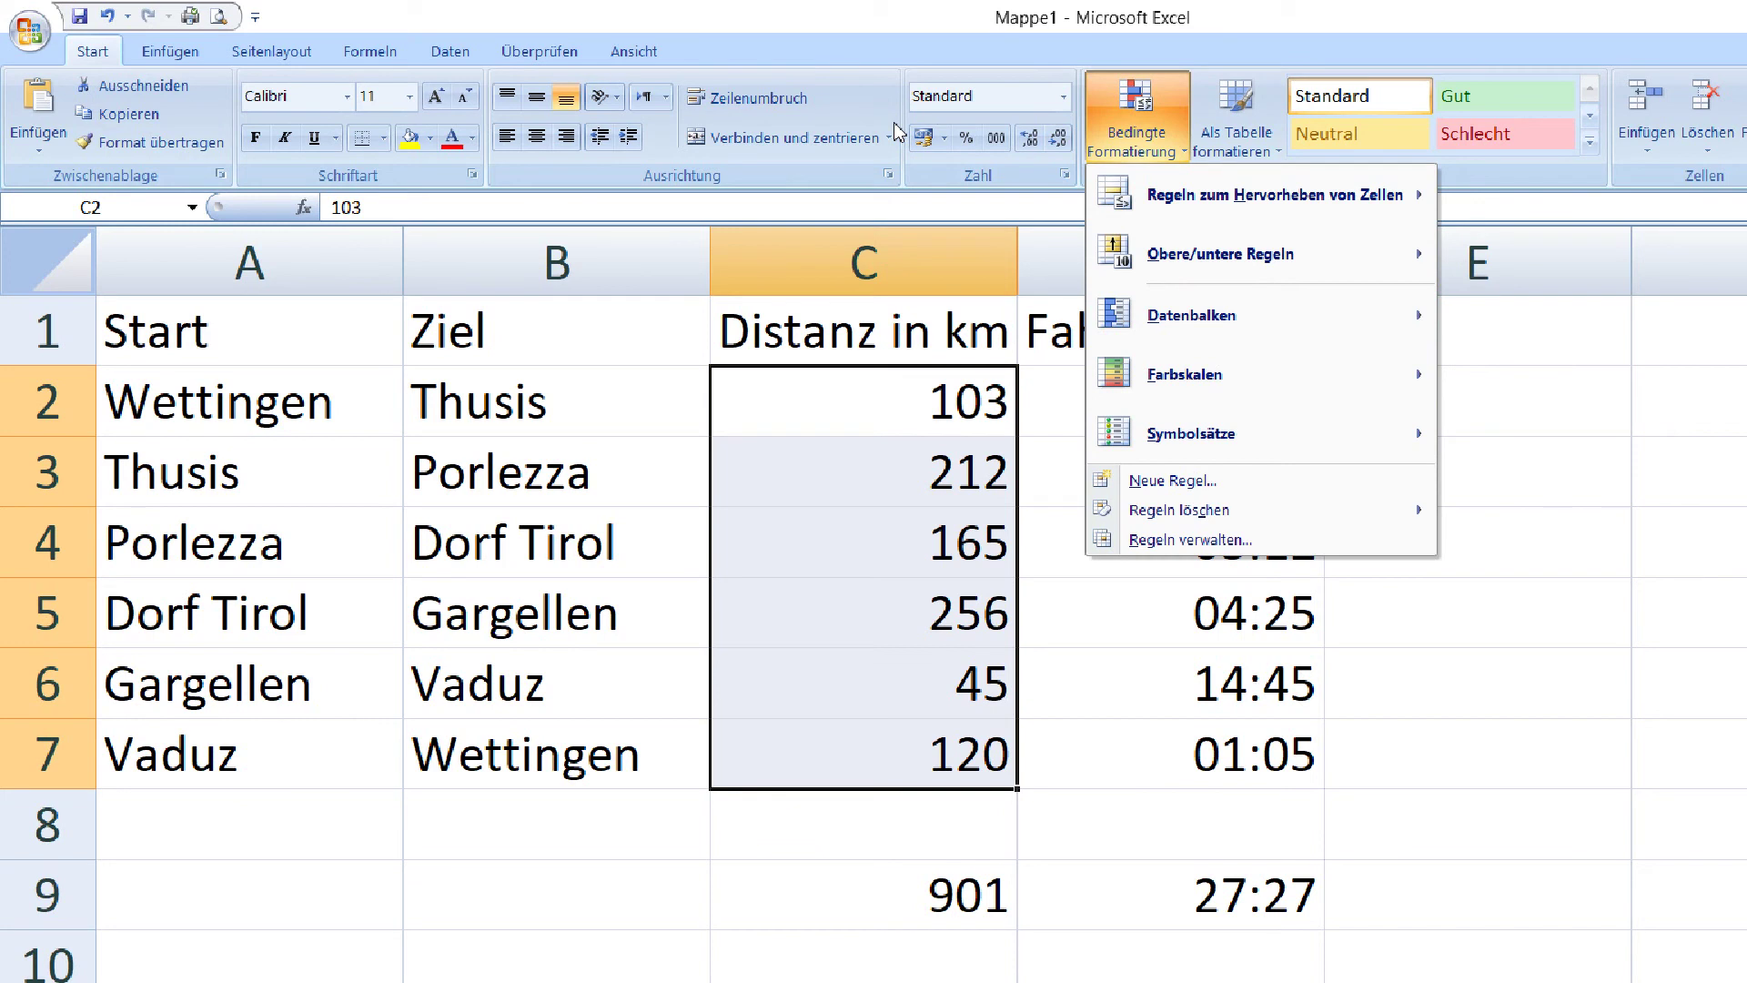
mouse_move(1193, 315)
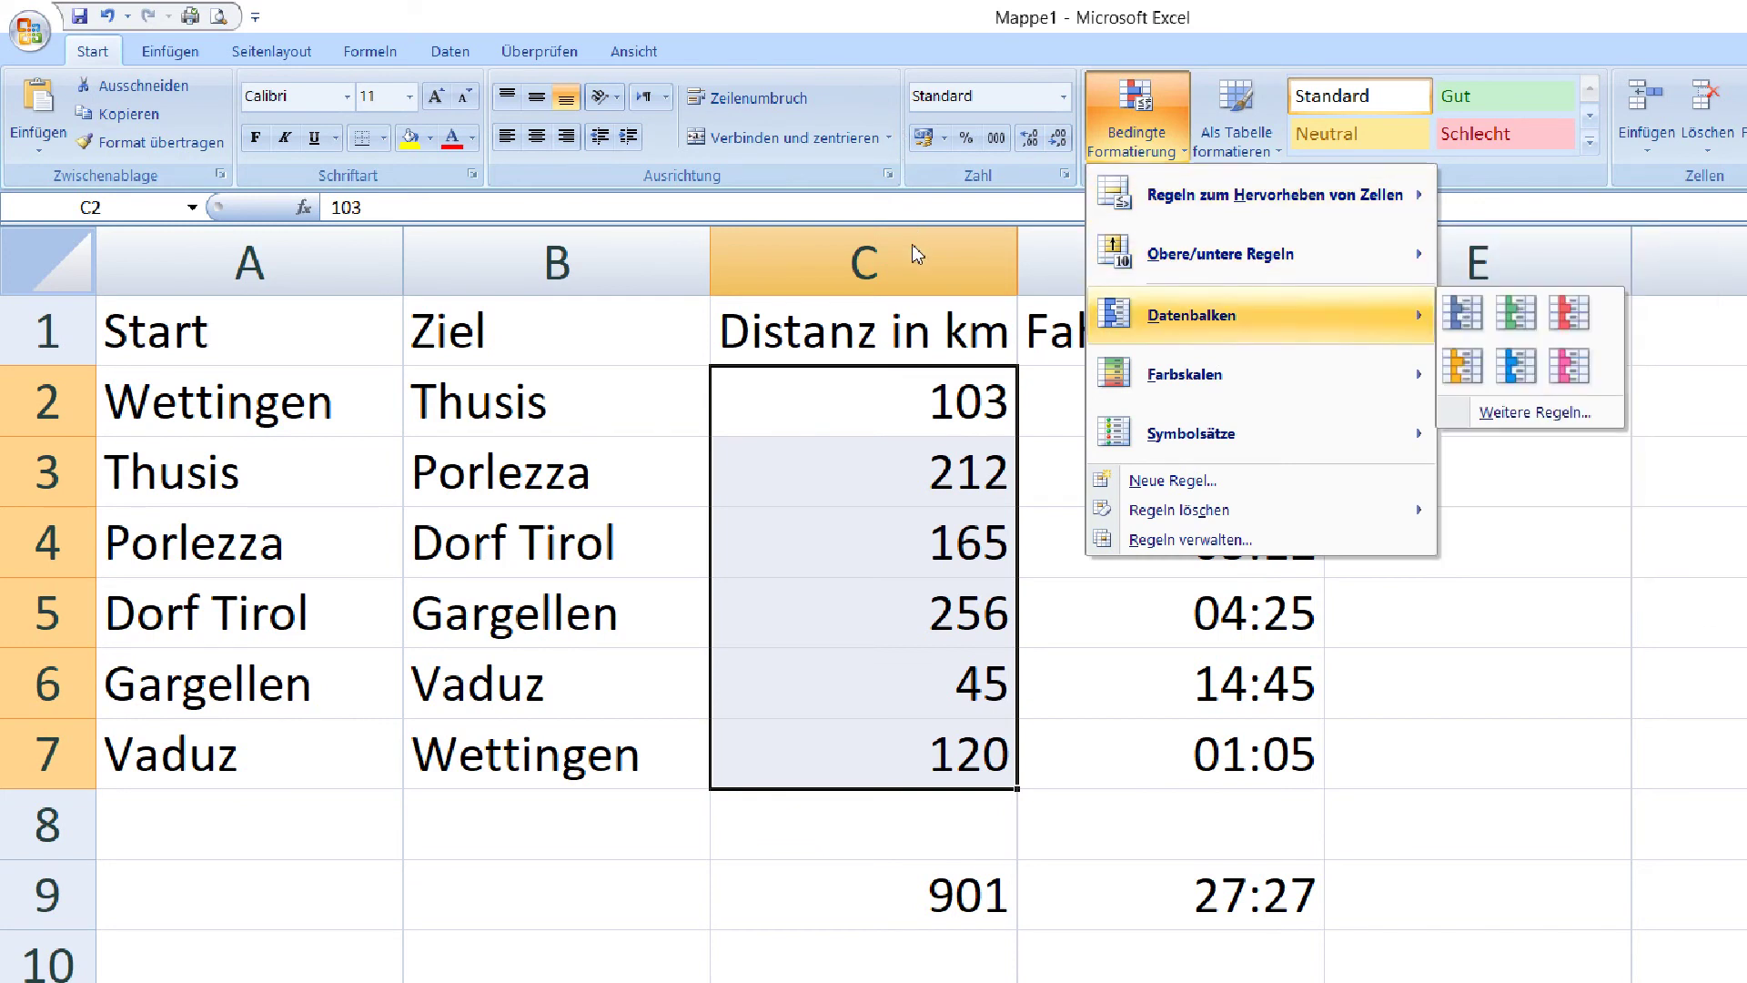
click(1174, 315)
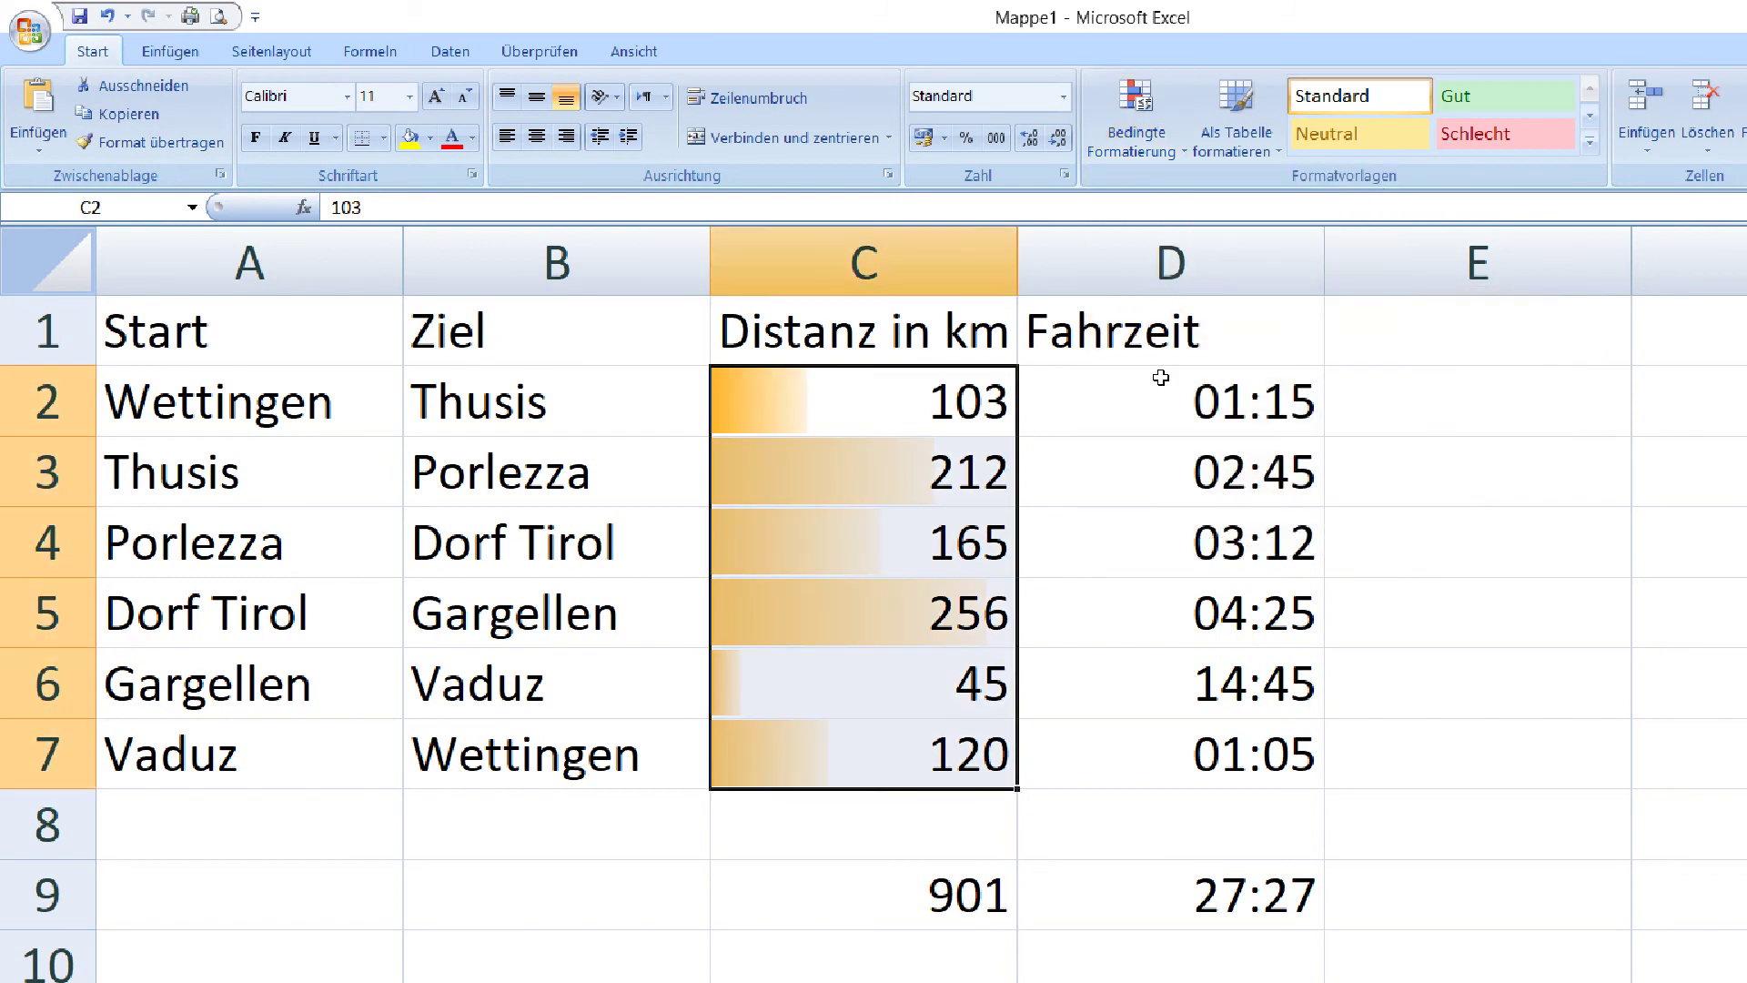
key(Down)
key(Down)
key(Down)
key(Down)
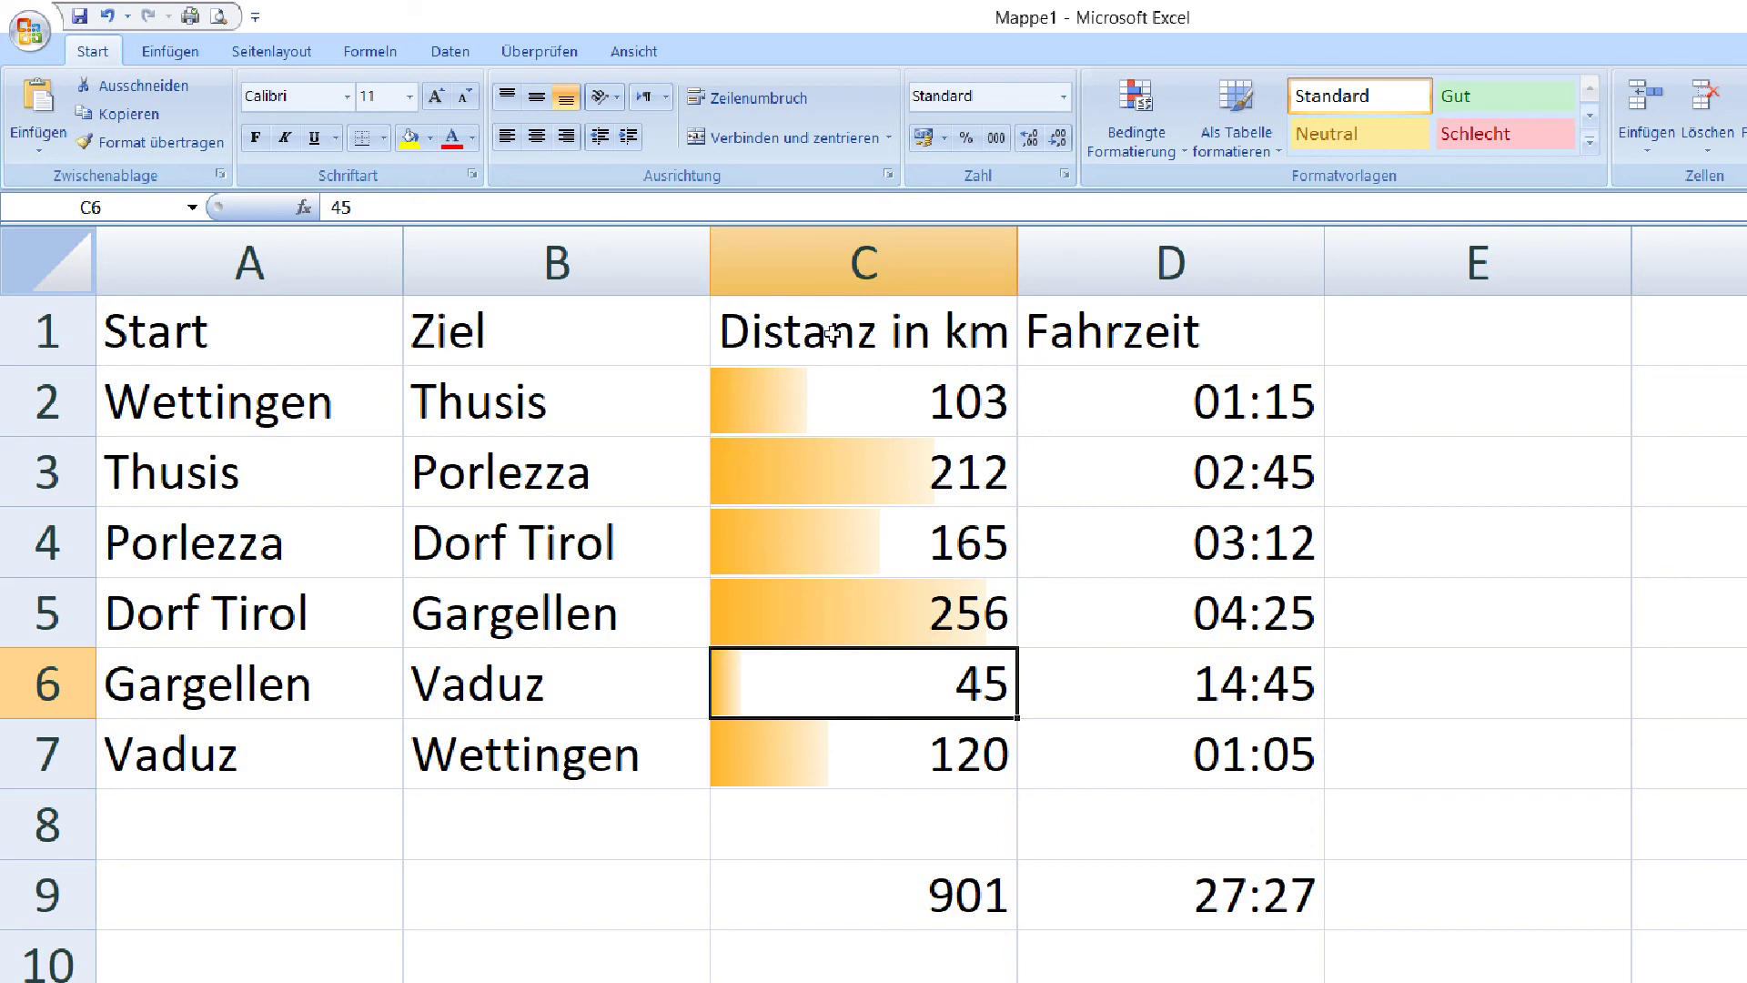
Apply a colour scale to the driving times in D2:D7, running from green for the shortest through yellow to red for the longest
drag(1155, 400, 1174, 754)
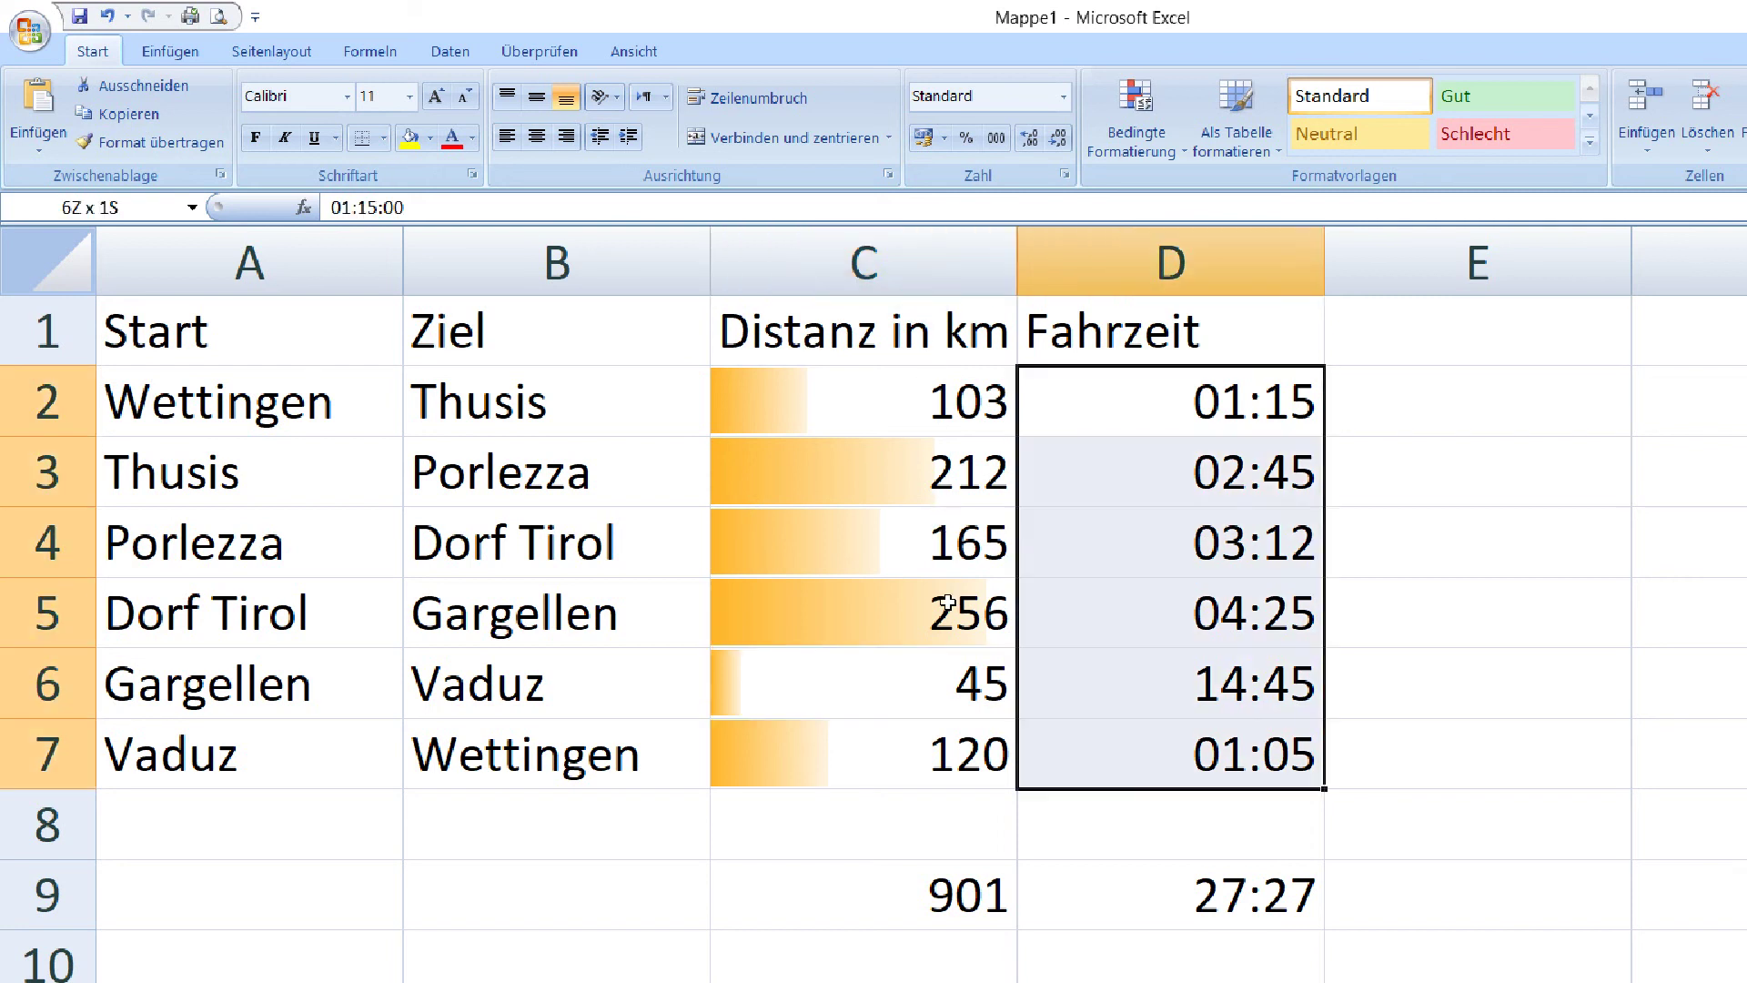
click(1136, 114)
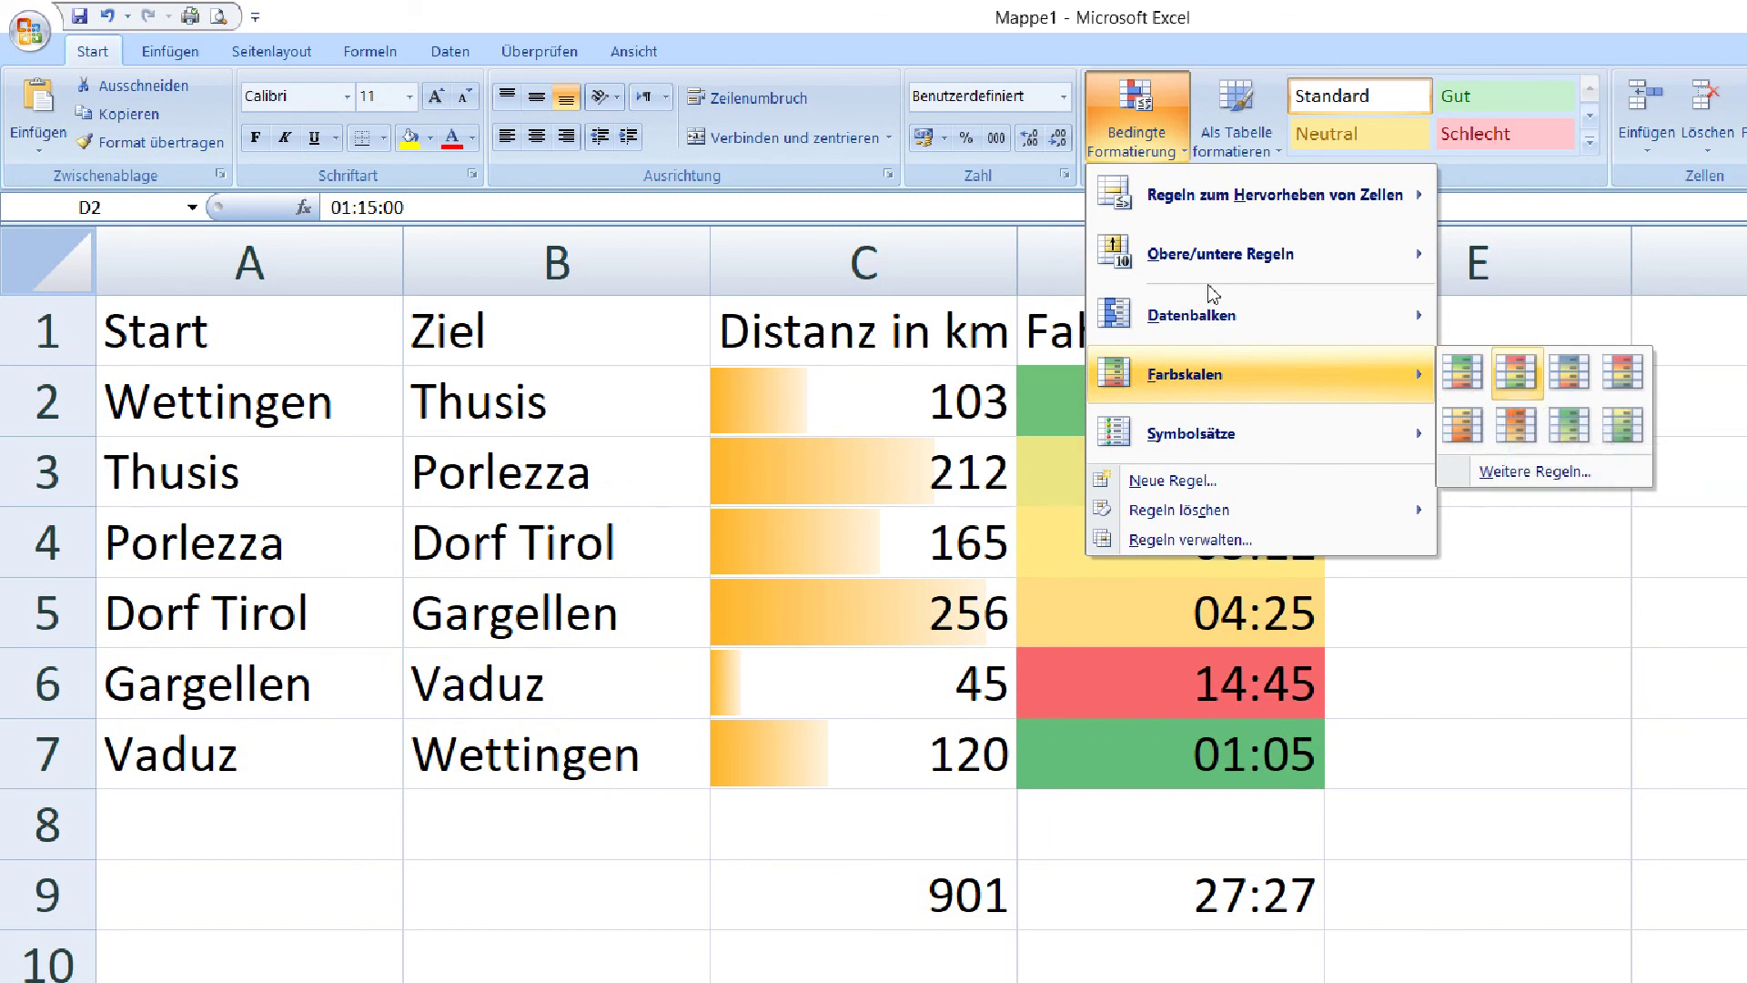
key(Escape)
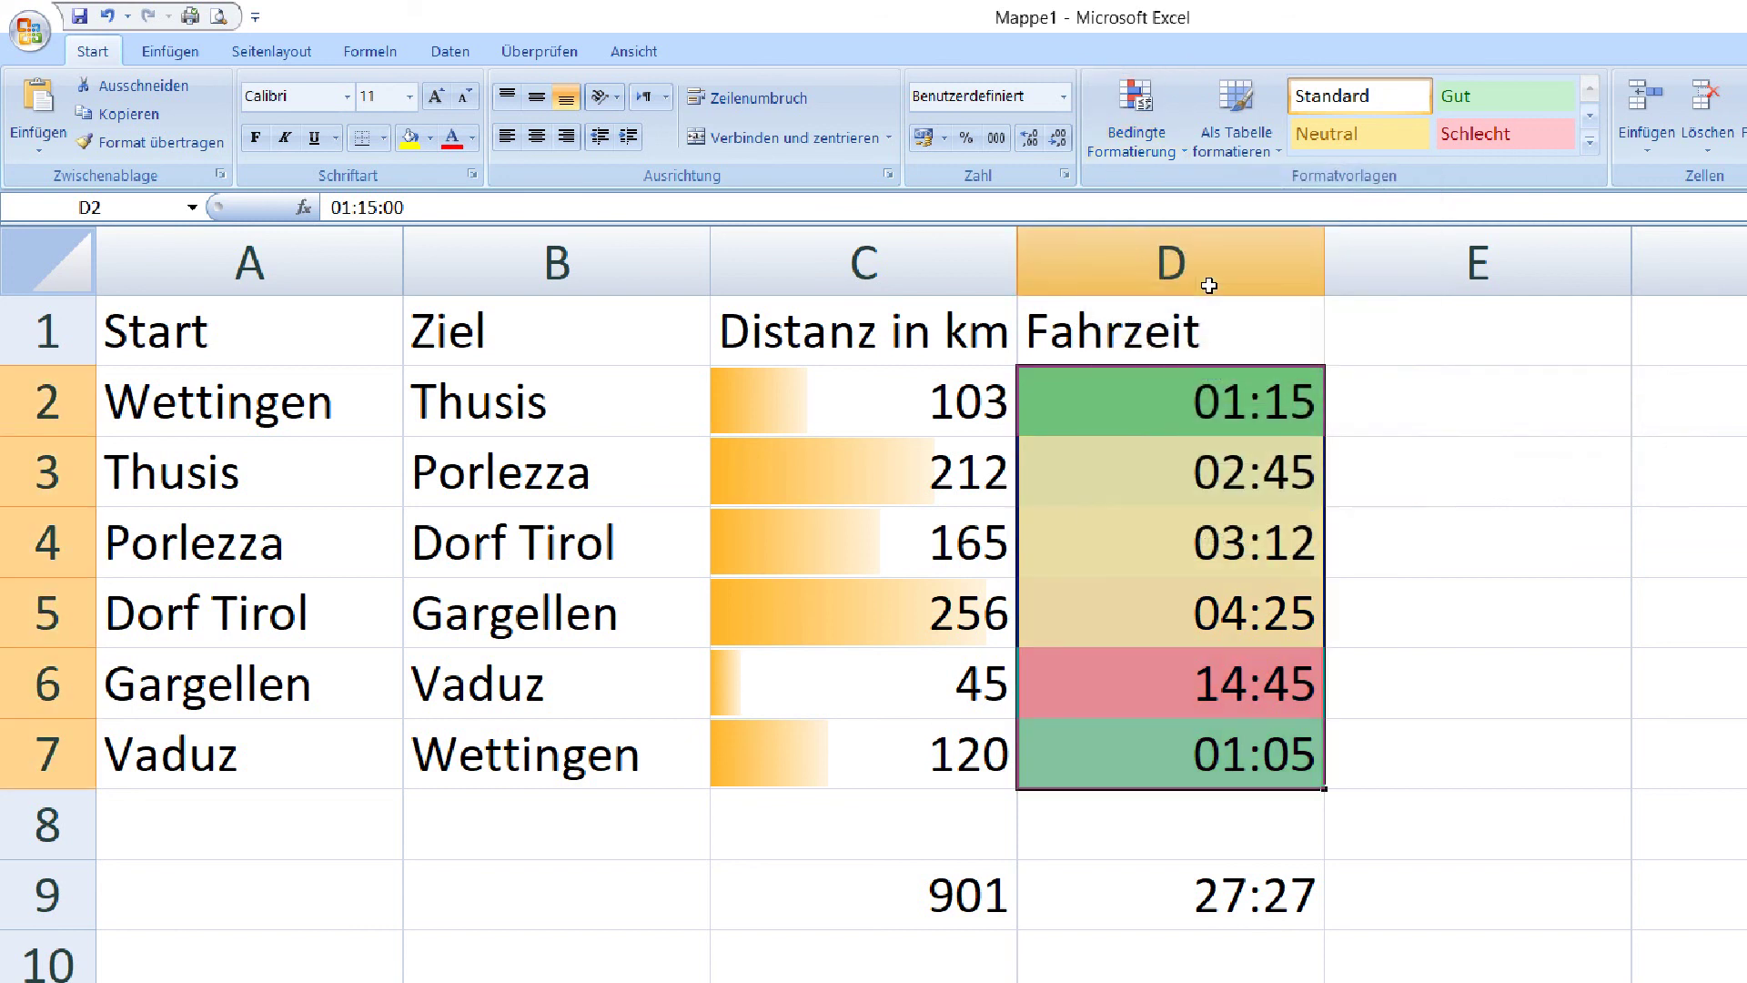
key(ctrl+Down)
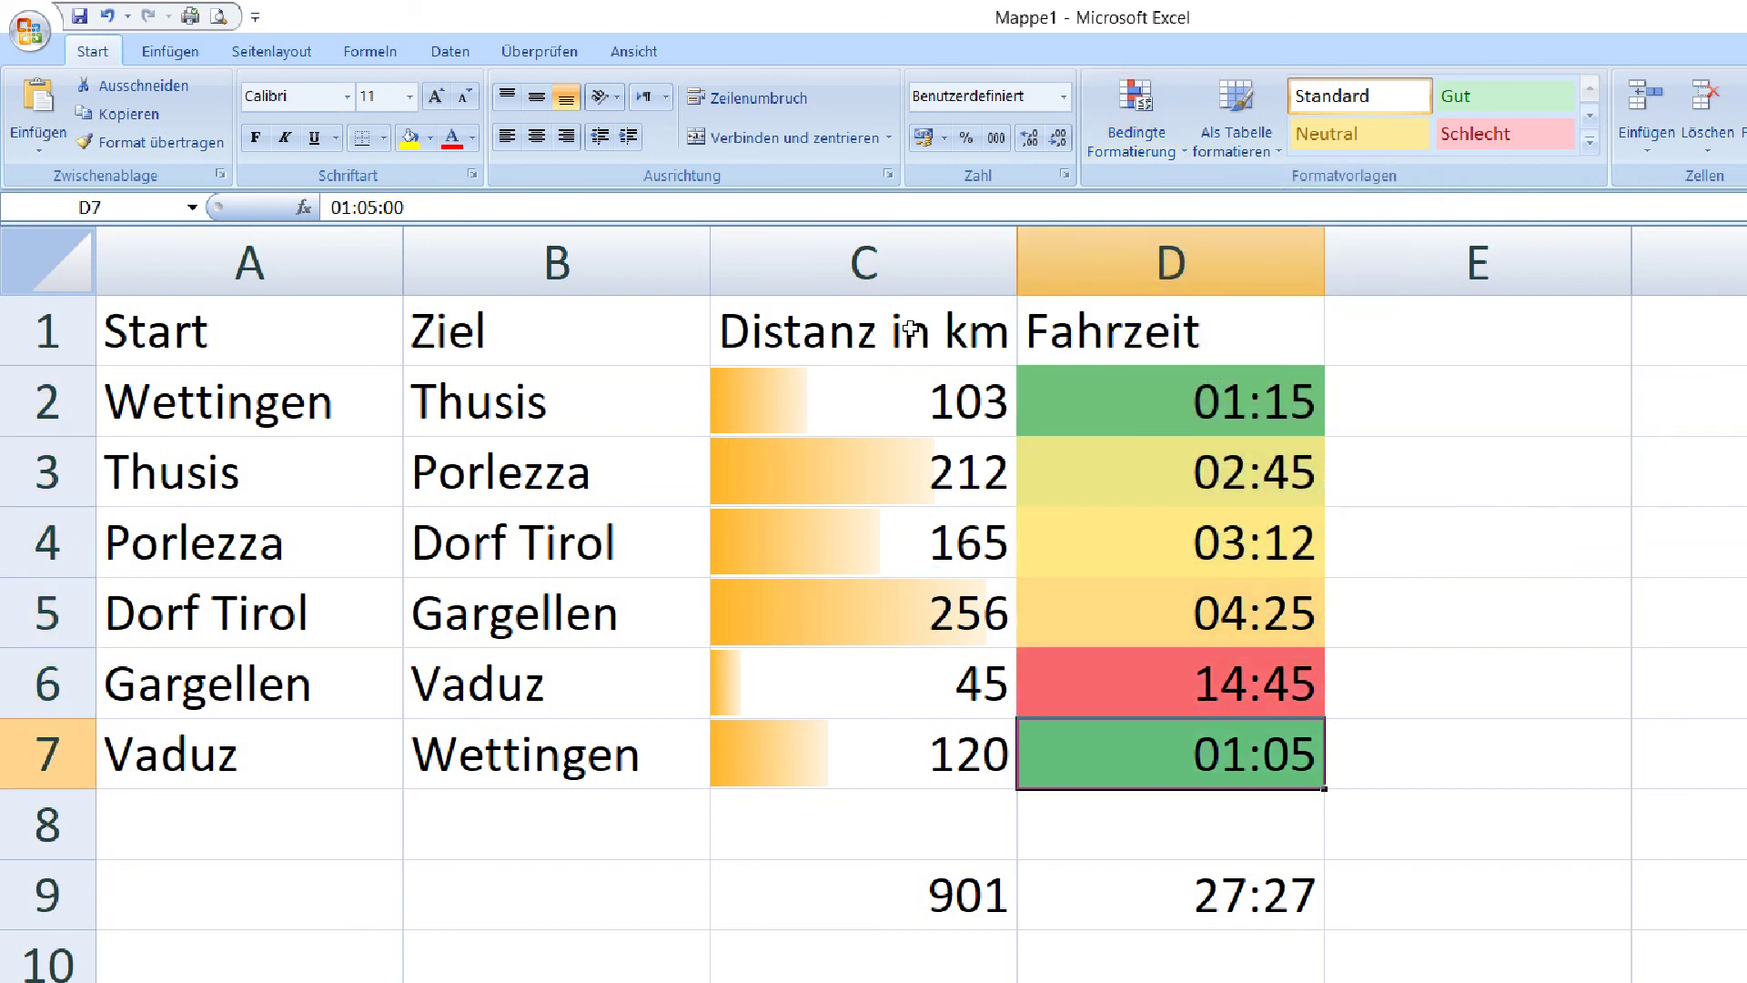
key(Up)
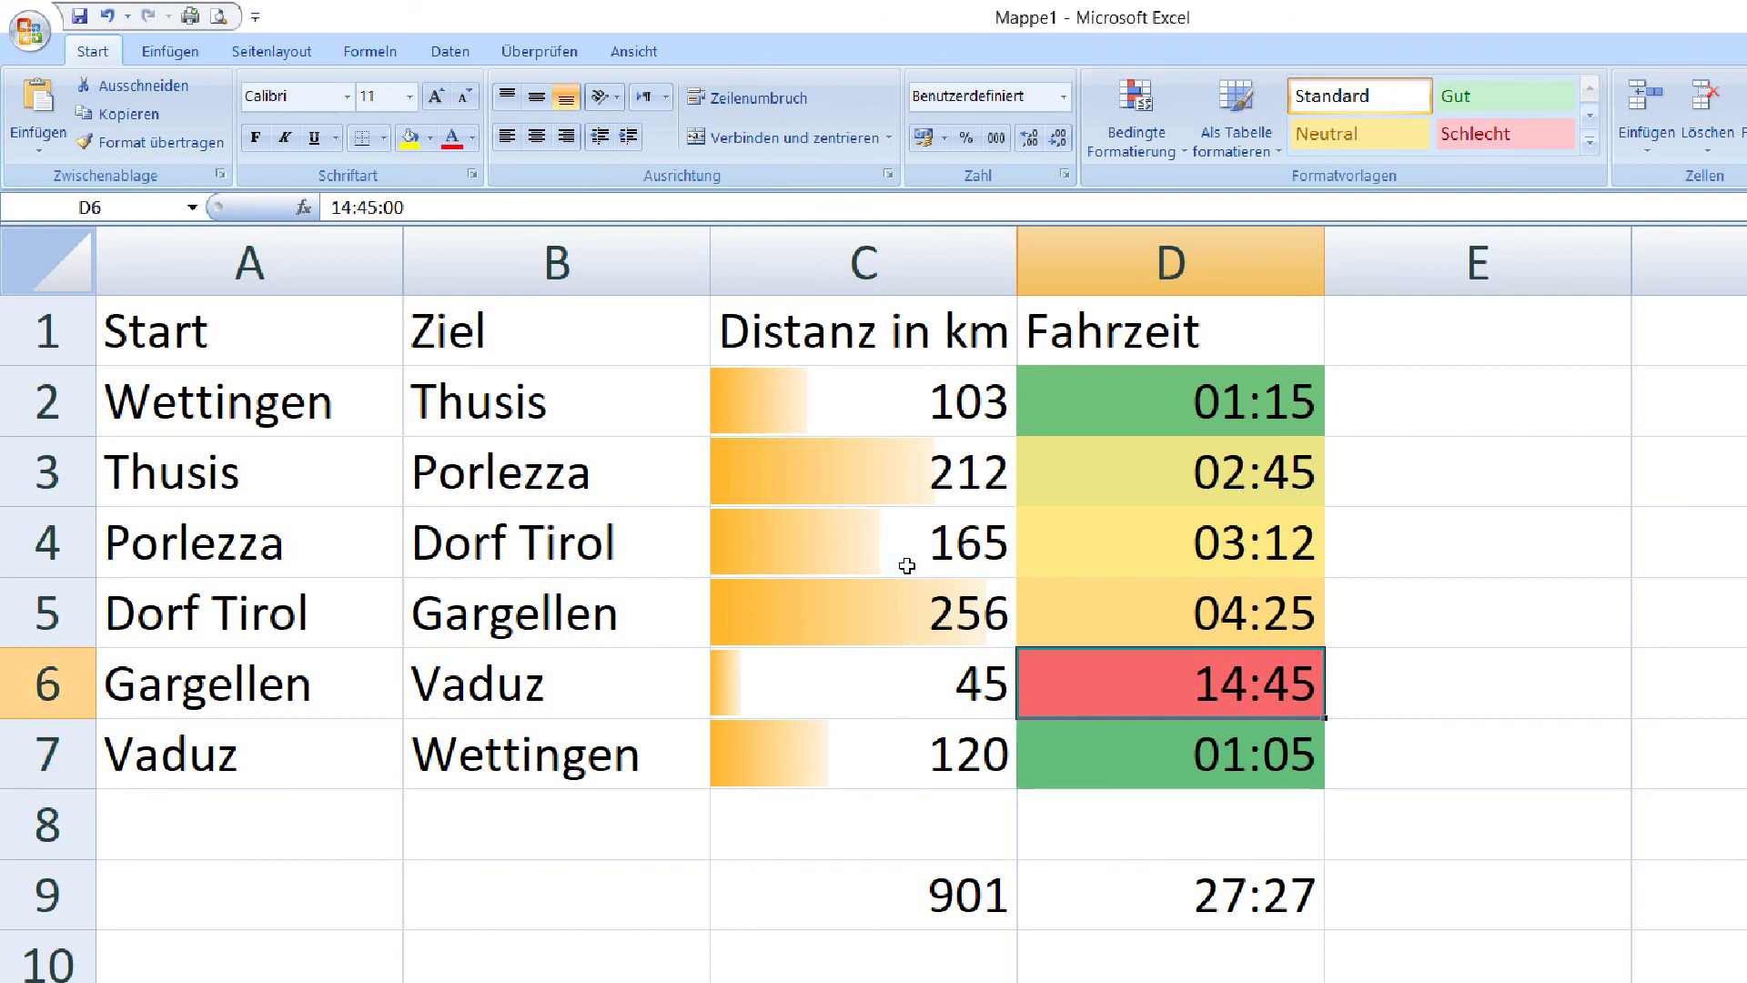